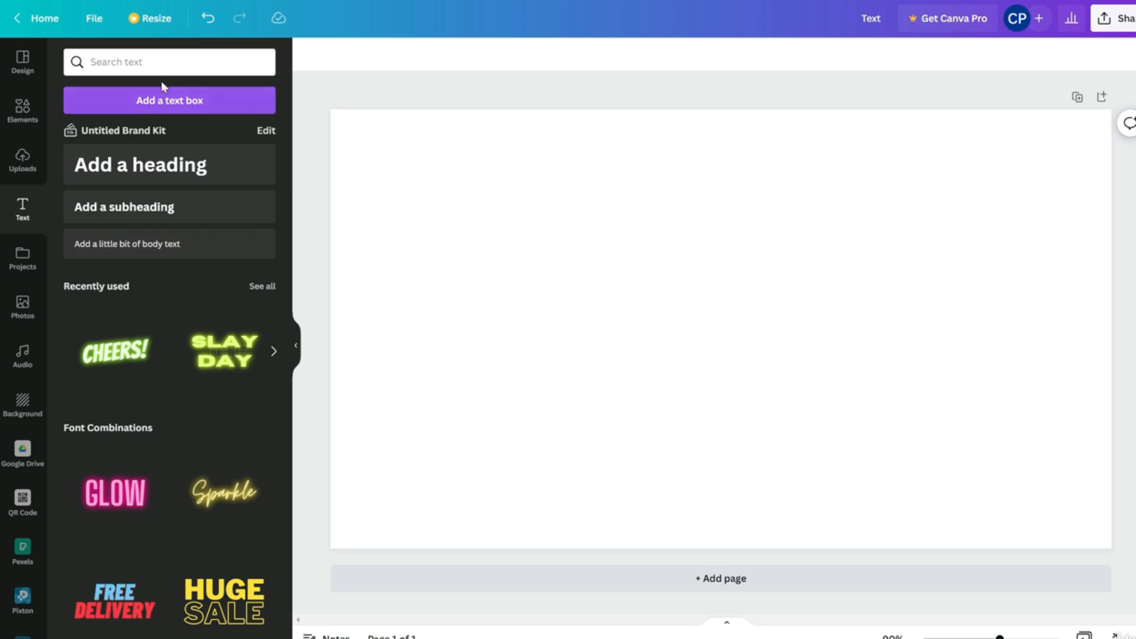
# Browse the Text panel's style search, then select the blank page
pyautogui.click(174, 66)
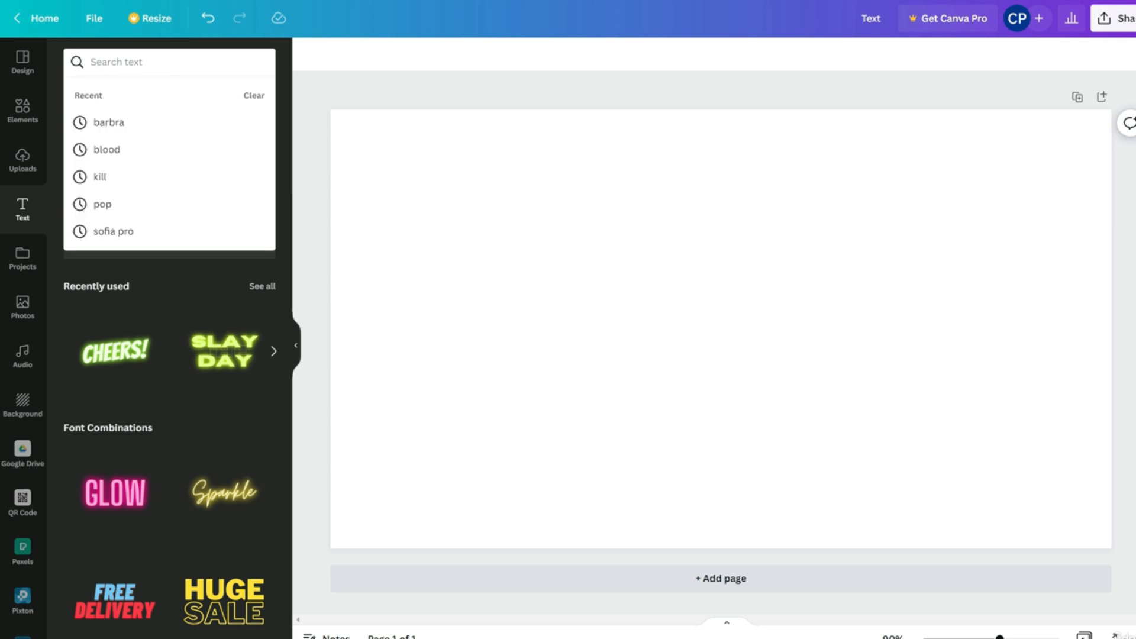
pyautogui.click(322, 92)
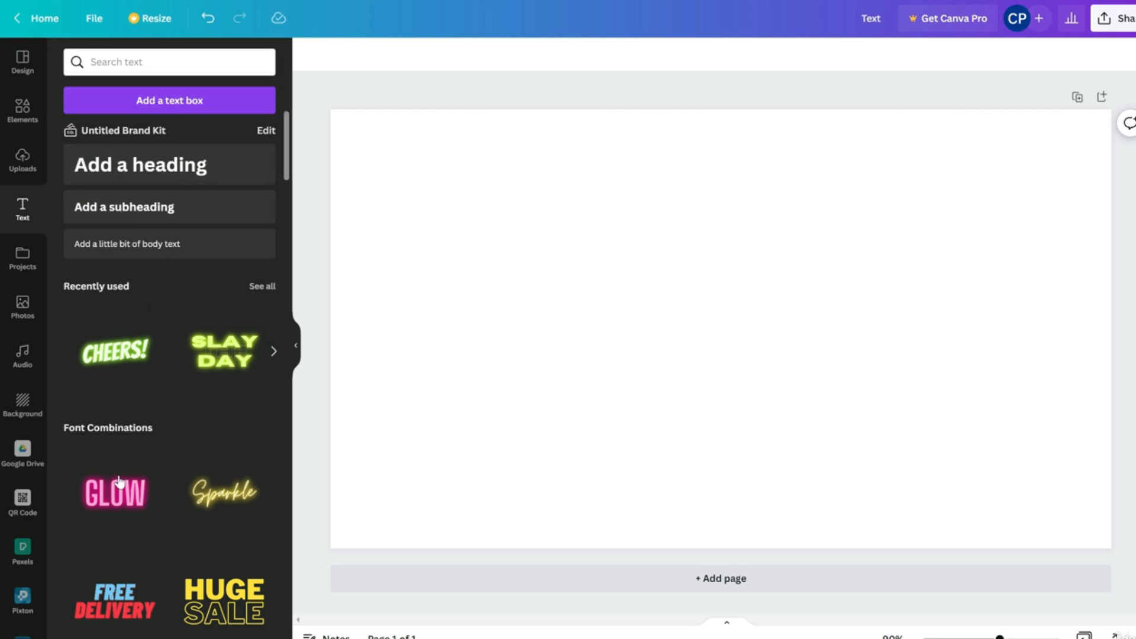
pyautogui.scroll(-5, 115, 513)
pyautogui.scroll(5, 126, 472)
pyautogui.click(468, 261)
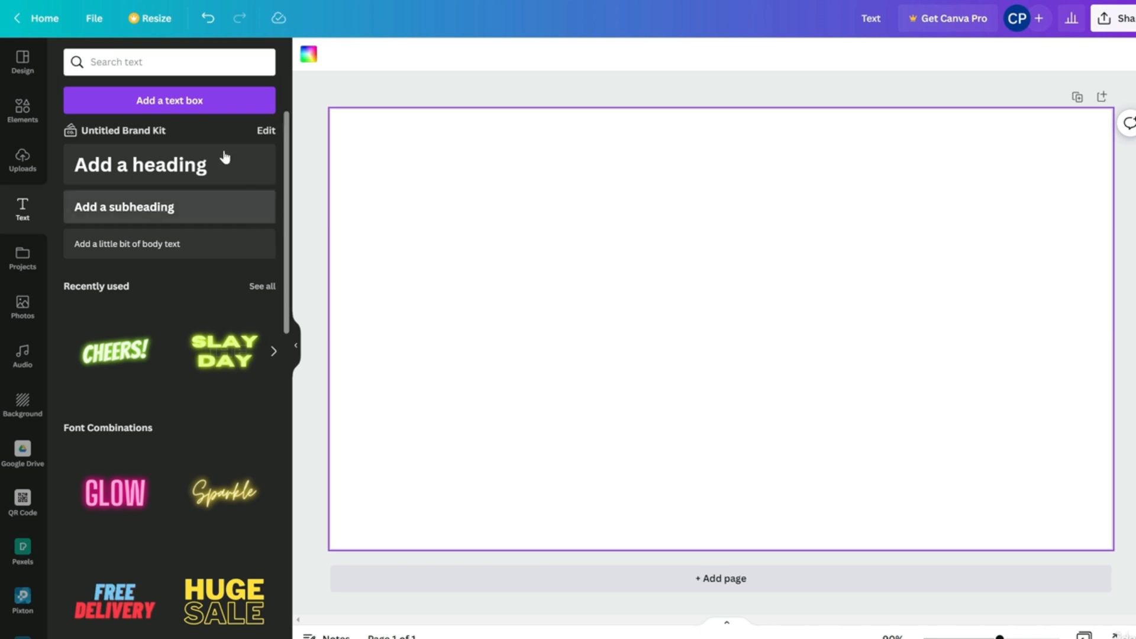
# Search text styles for 'cartoon' and look through the font results
pyautogui.click(178, 62)
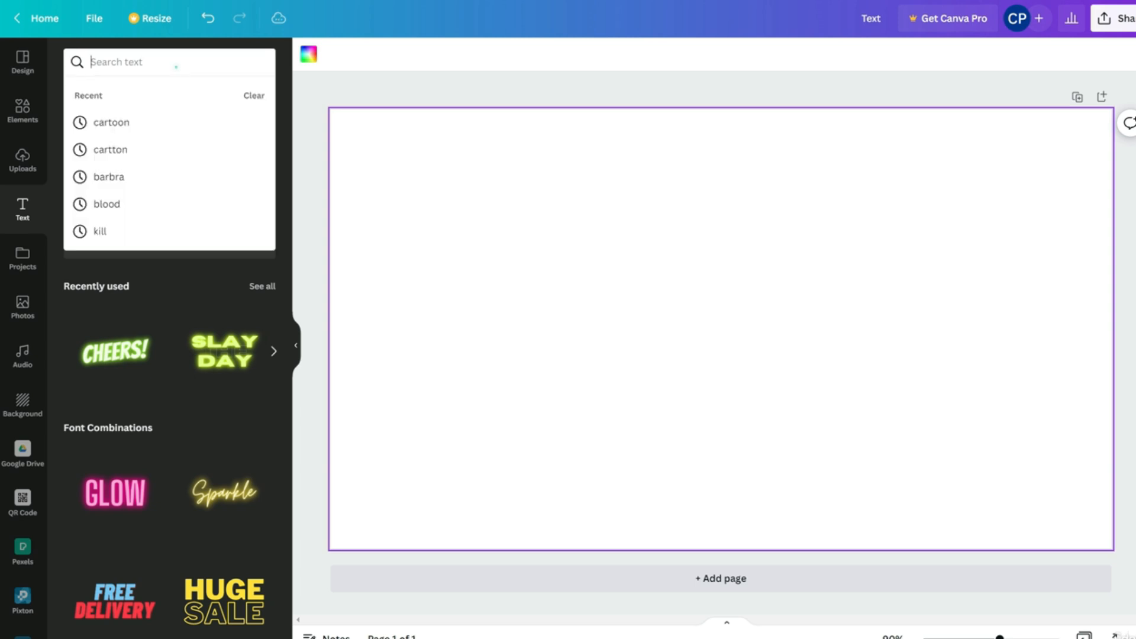
pyautogui.write('cartoon')
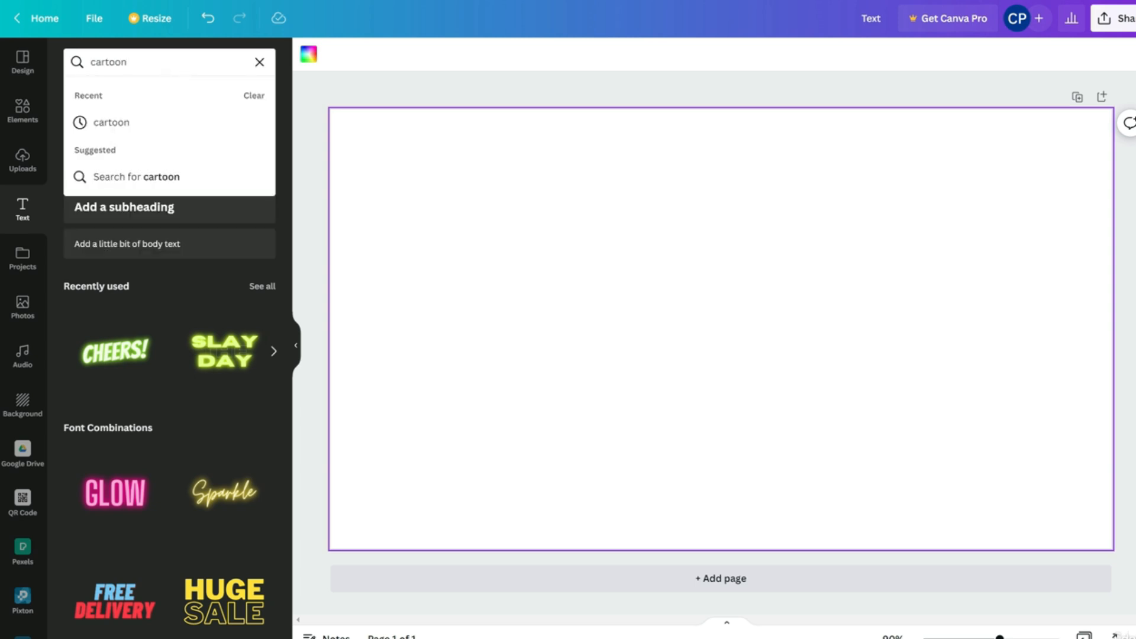
pyautogui.press('Return')
pyautogui.scroll(-6, 150, 228)
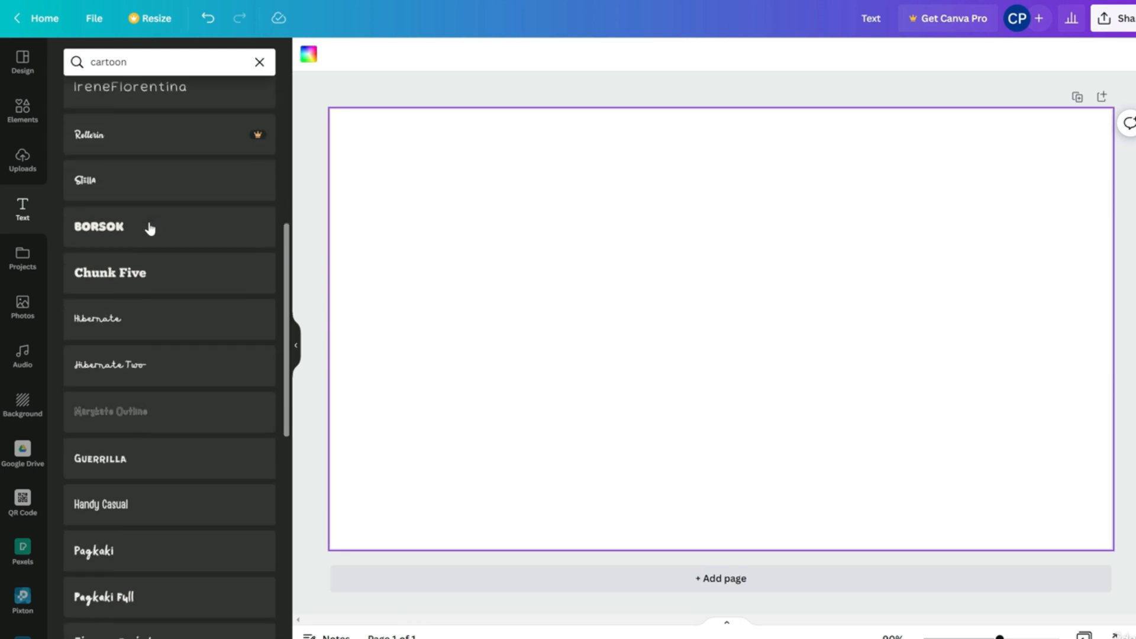
pyautogui.scroll(-8, 149, 228)
pyautogui.scroll(9, 150, 228)
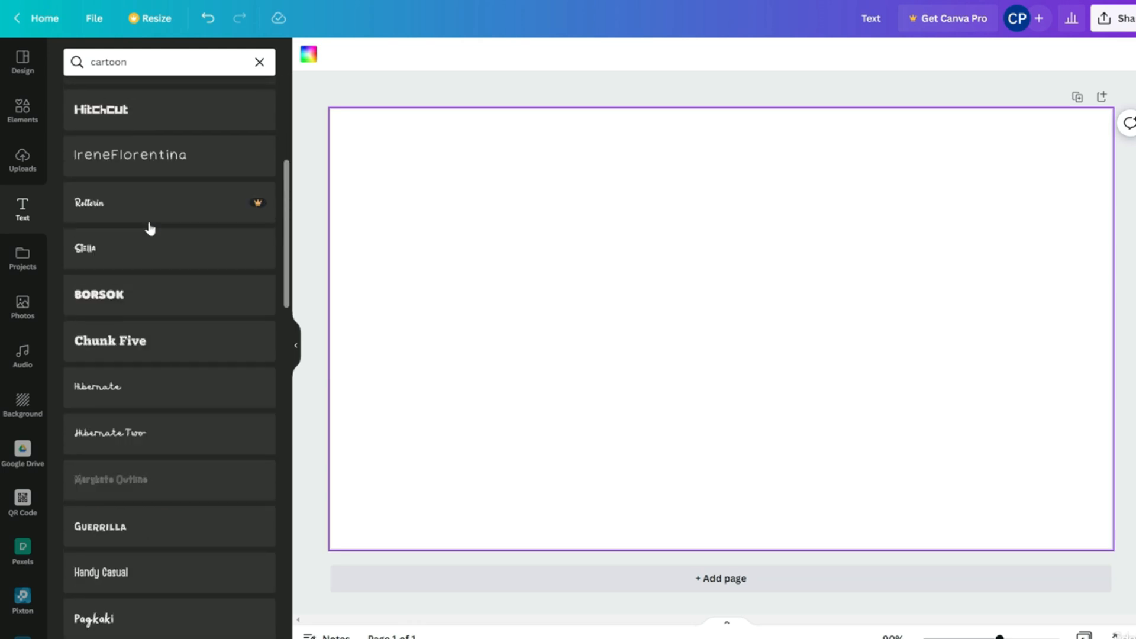
pyautogui.scroll(5, 150, 228)
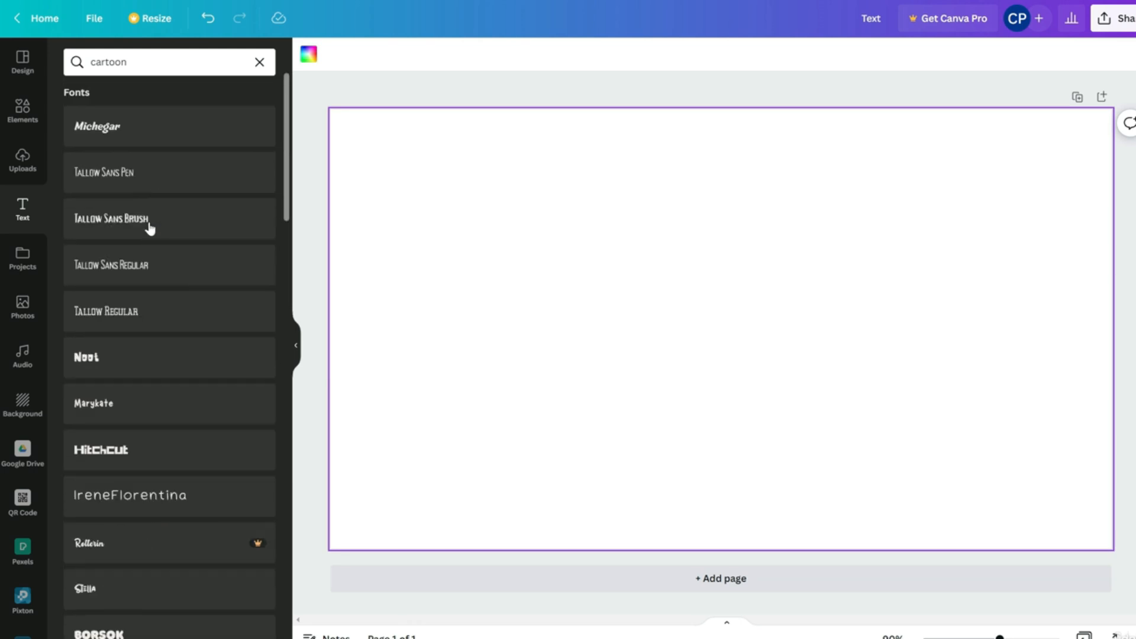
# Add Noot text at size 500, shrink it to 140, centre it on one line, then delete it
pyautogui.click(161, 373)
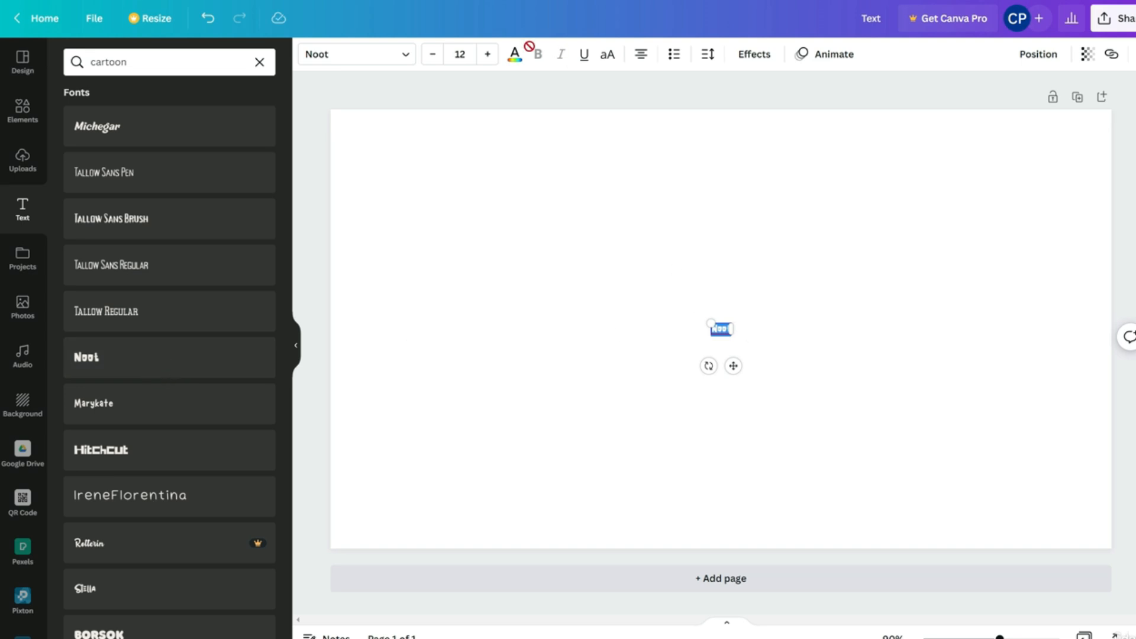
pyautogui.click(469, 57)
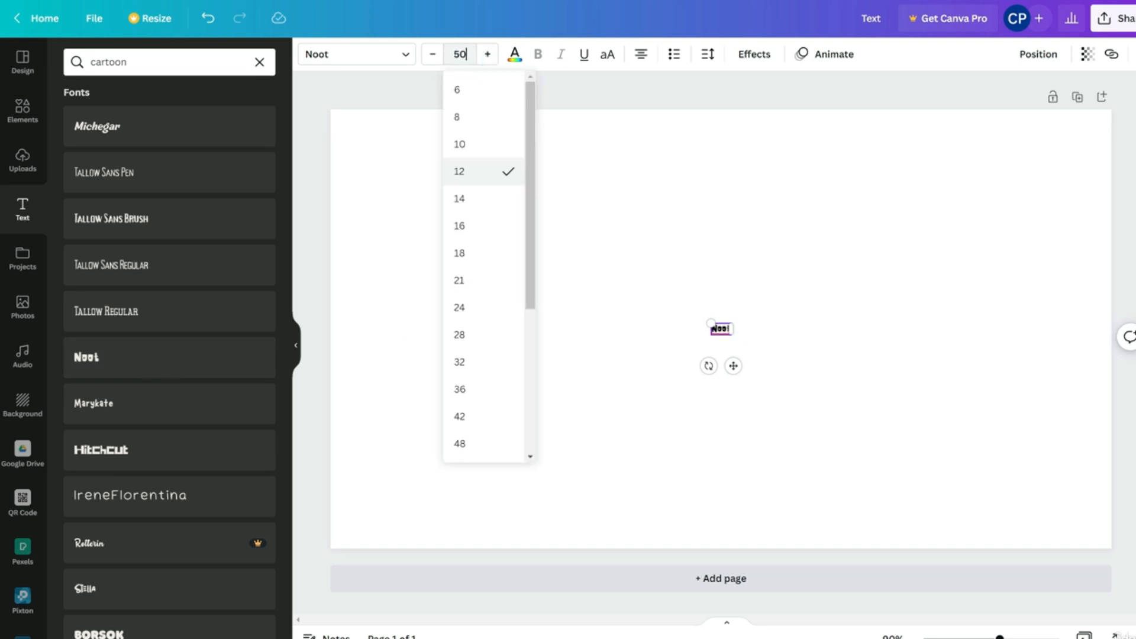
pyautogui.press('Return')
pyautogui.scroll(-10, 1119, 548)
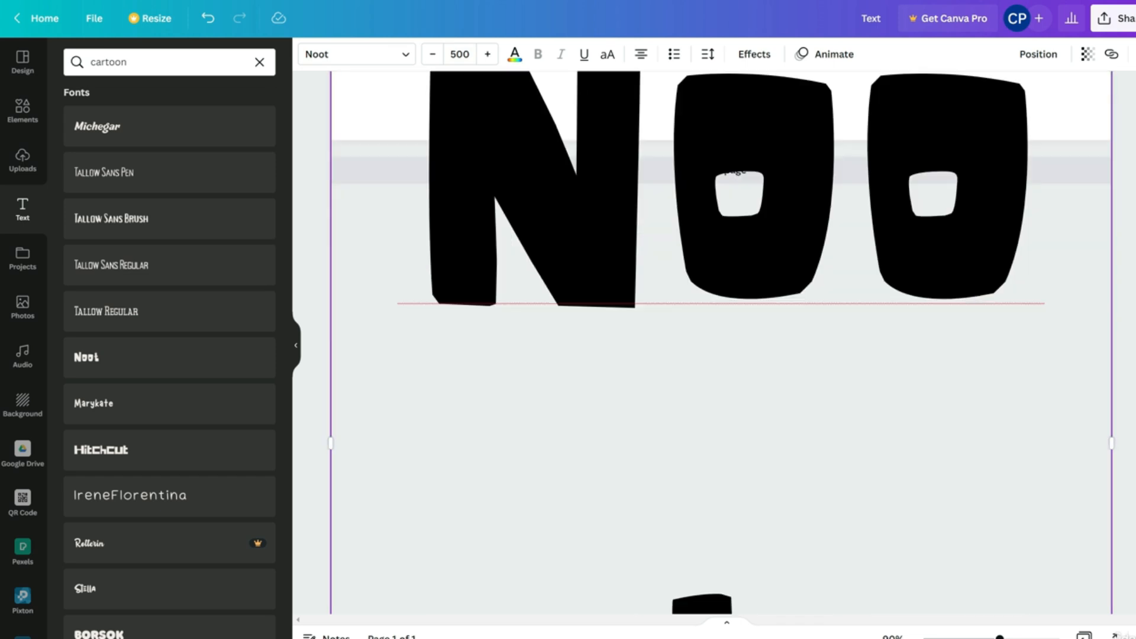
pyautogui.moveTo(1112, 532); pyautogui.dragTo(591, 474)
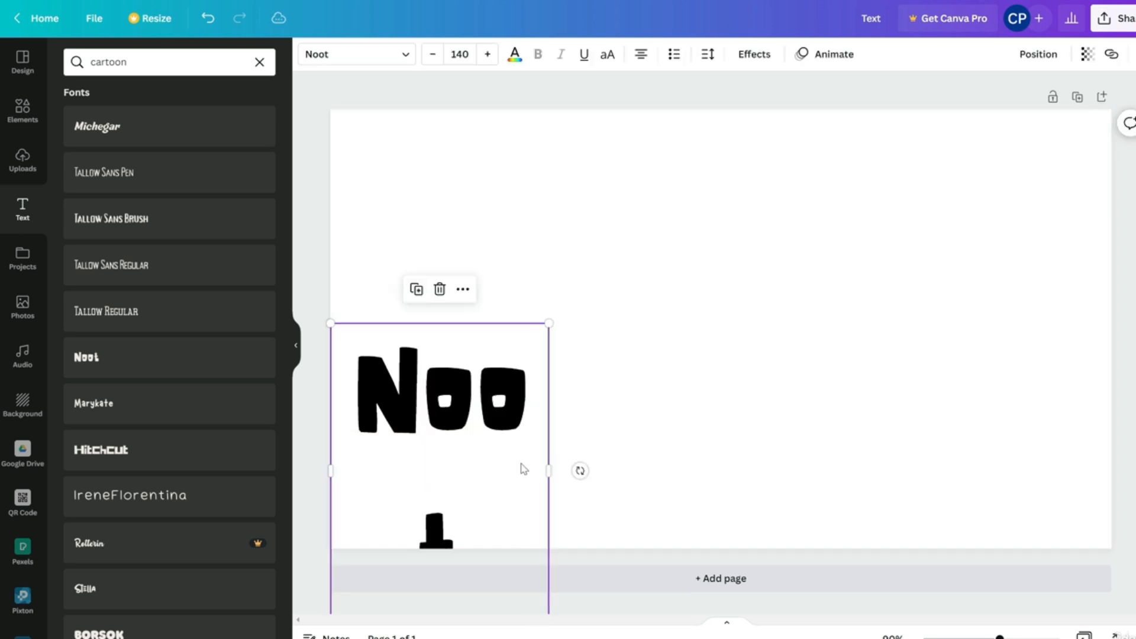
pyautogui.moveTo(549, 472); pyautogui.dragTo(782, 472)
pyautogui.moveTo(673, 439); pyautogui.dragTo(815, 359)
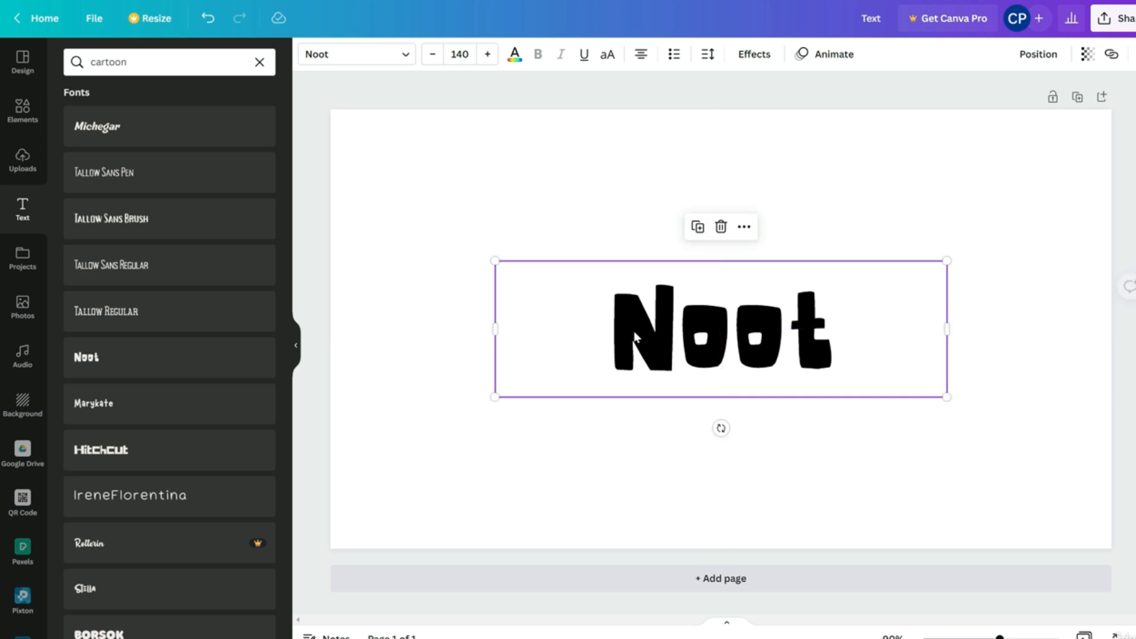
pyautogui.click(533, 219)
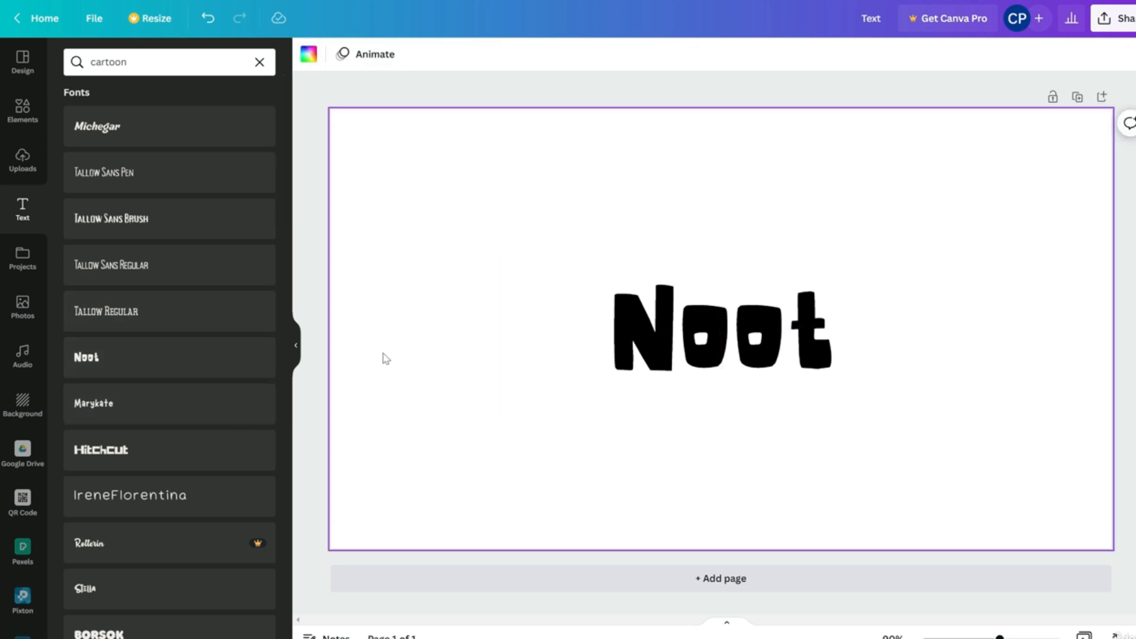
pyautogui.press('Delete')
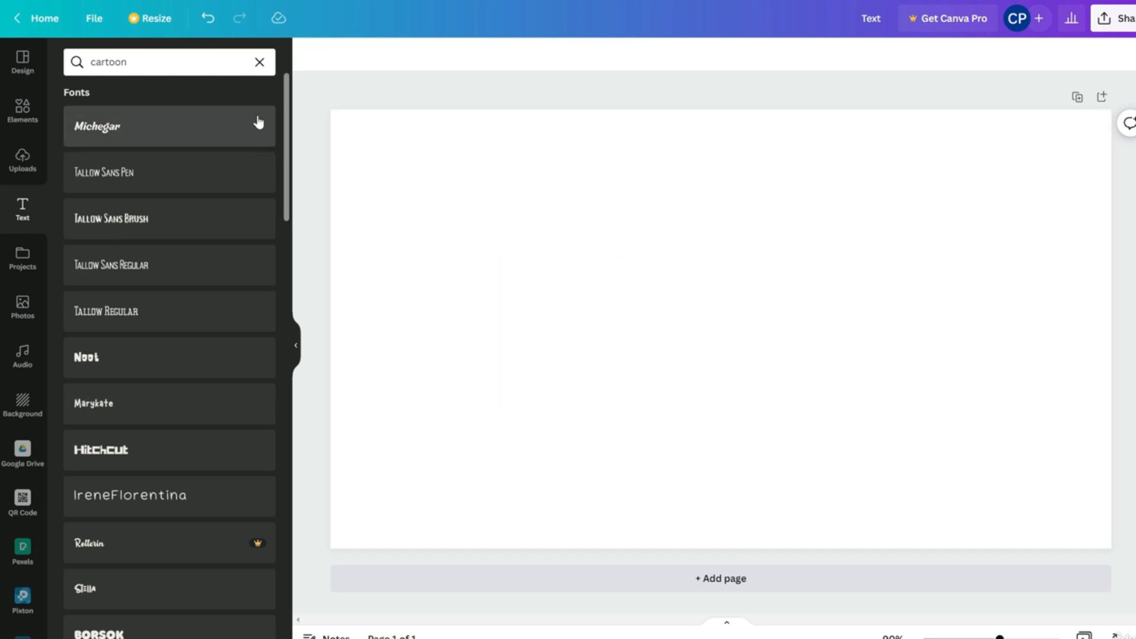
# Clear the cartoon search, add and delete a paragraph box, then add an 'Add a heading' title
pyautogui.click(260, 66)
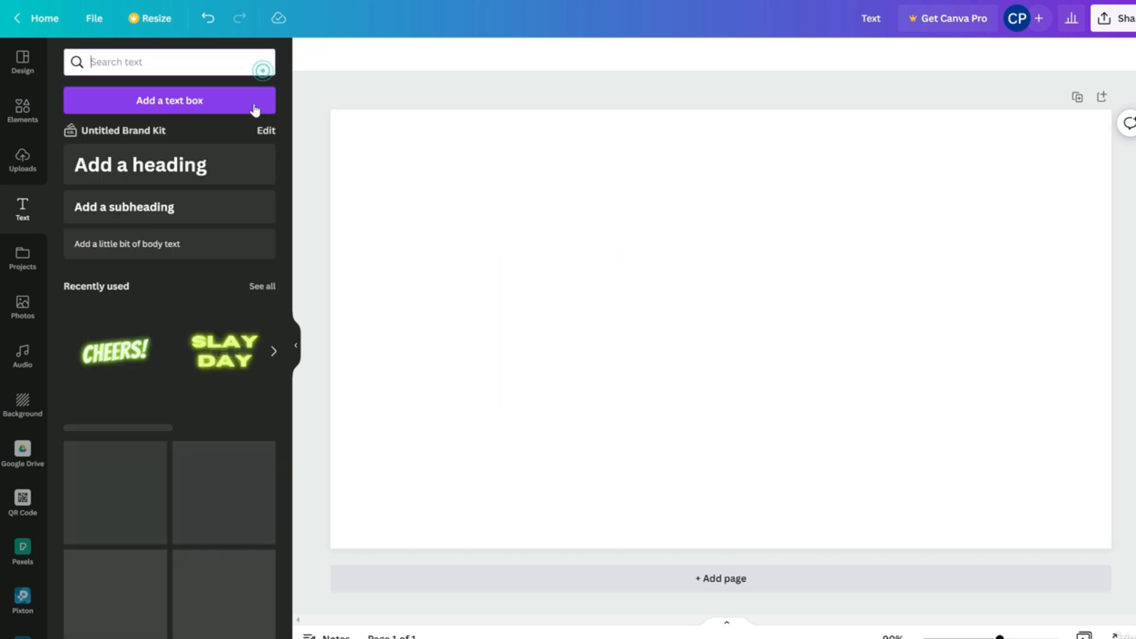
pyautogui.click(180, 109)
pyautogui.moveTo(598, 256); pyautogui.dragTo(847, 402)
pyautogui.click(715, 254)
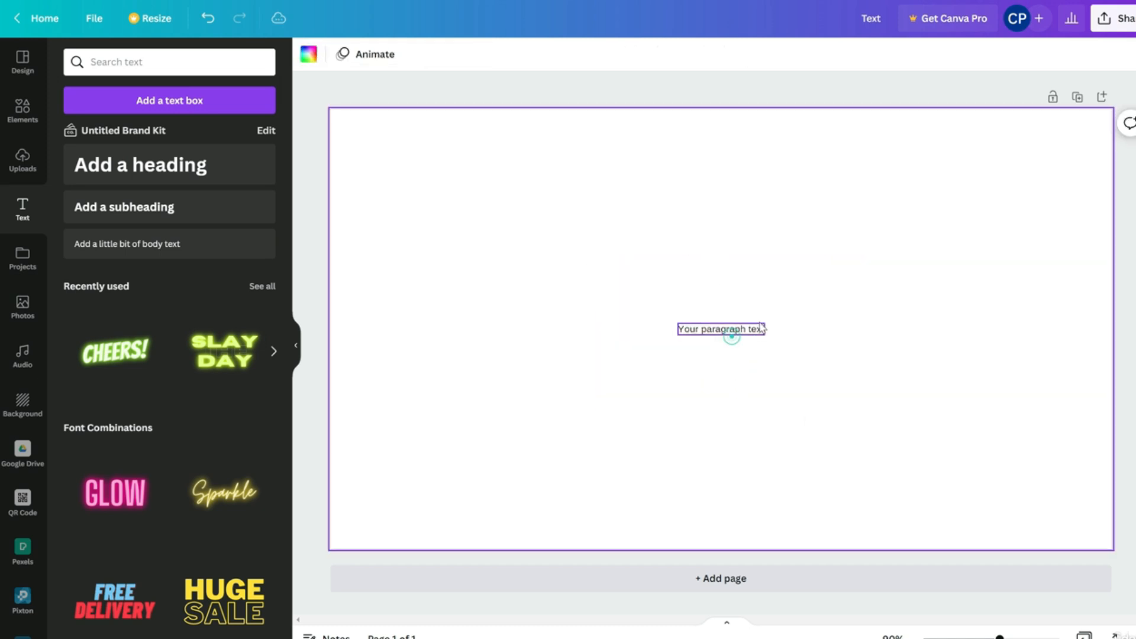
pyautogui.click(750, 327)
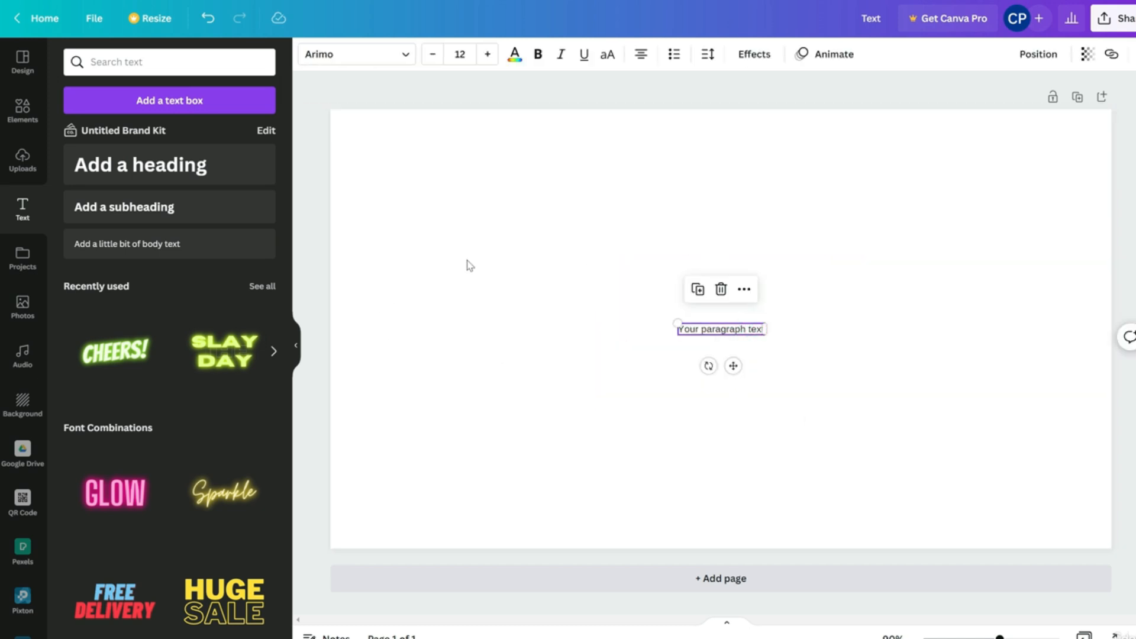
pyautogui.click(716, 289)
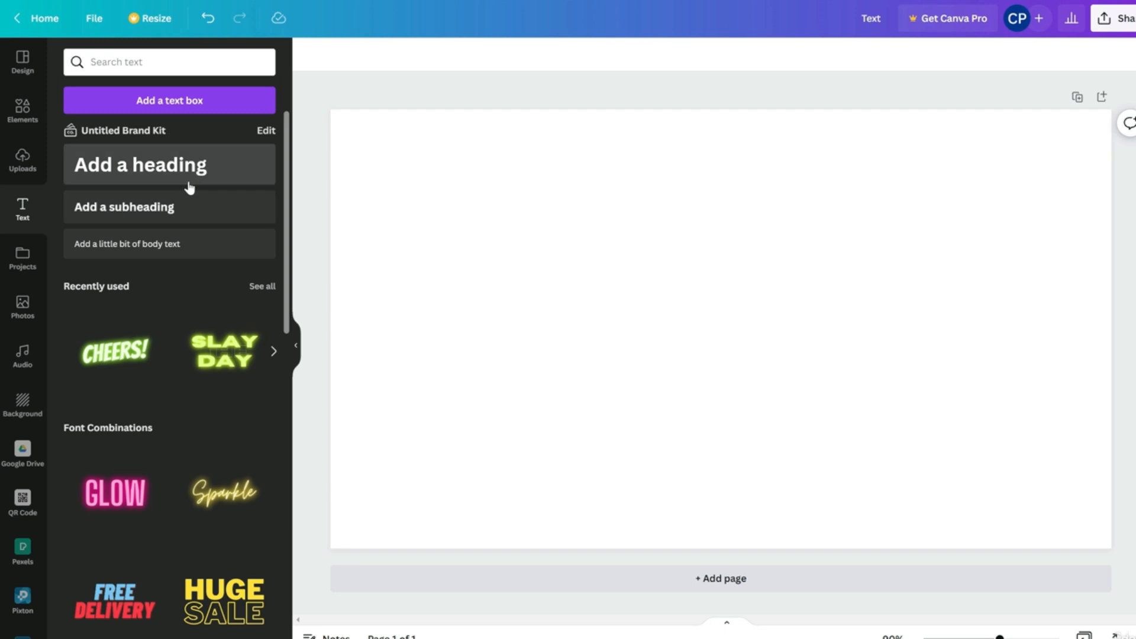
pyautogui.click(189, 188)
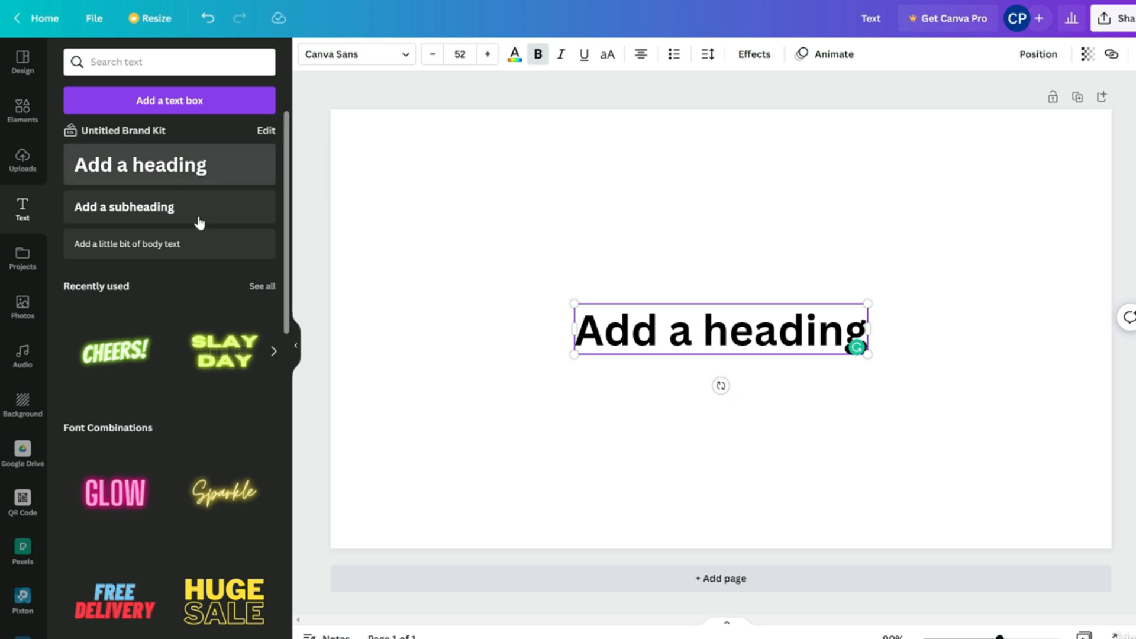
# Browse the recently used text styles, then return to the main text options
pyautogui.click(258, 287)
pyautogui.scroll(-10, 190, 342)
pyautogui.scroll(10, 188, 343)
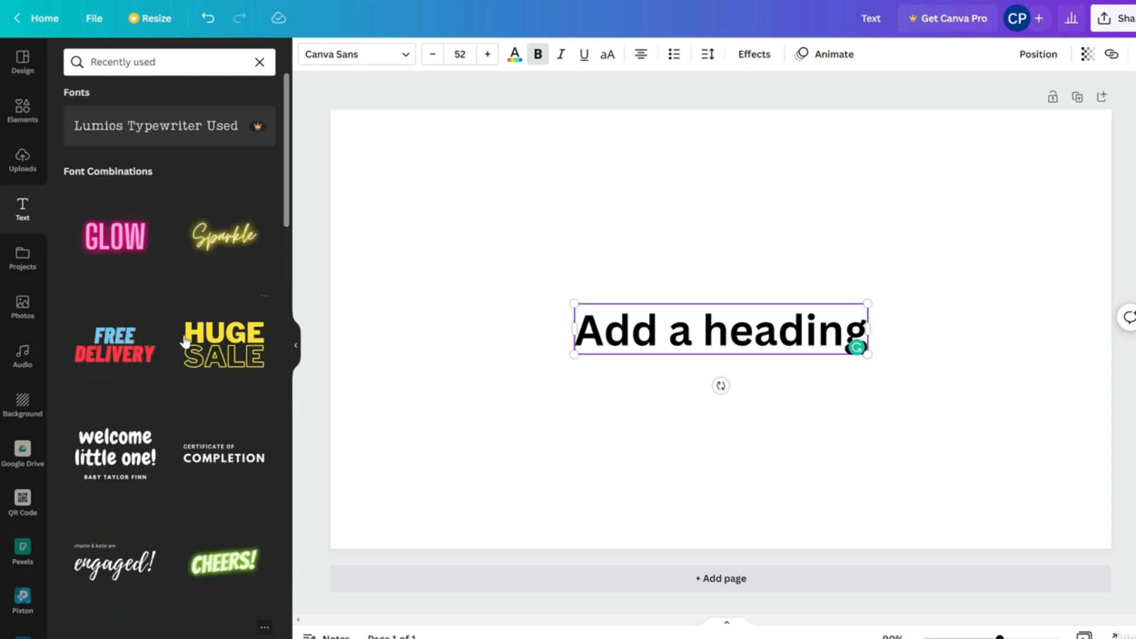
pyautogui.click(259, 62)
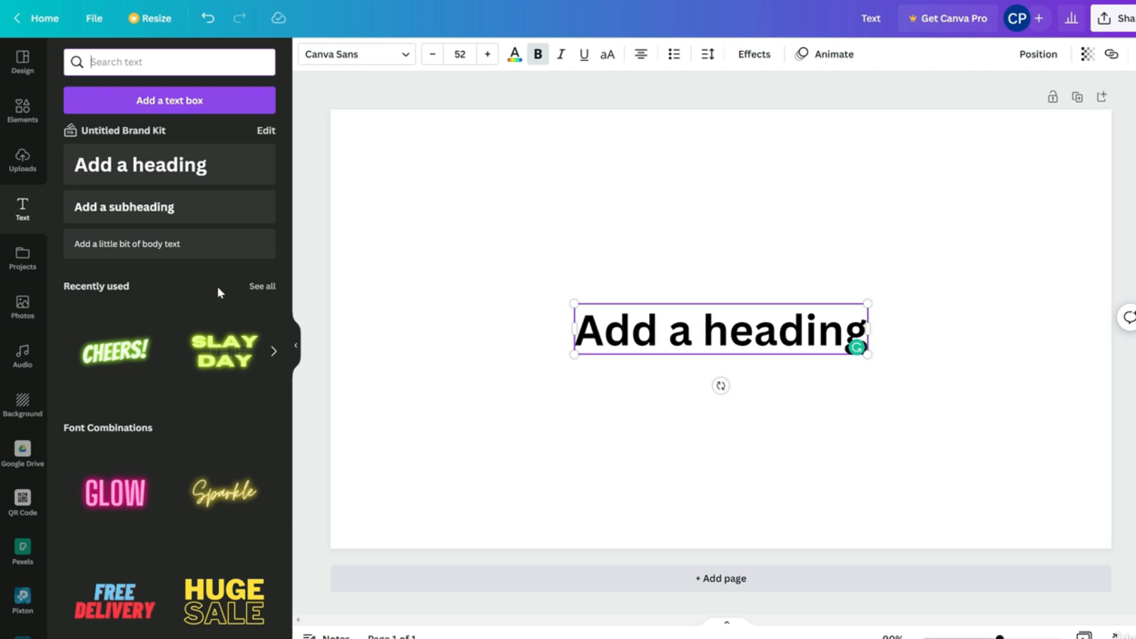
pyautogui.click(258, 286)
pyautogui.scroll(-15, 190, 332)
pyautogui.scroll(-5, 191, 332)
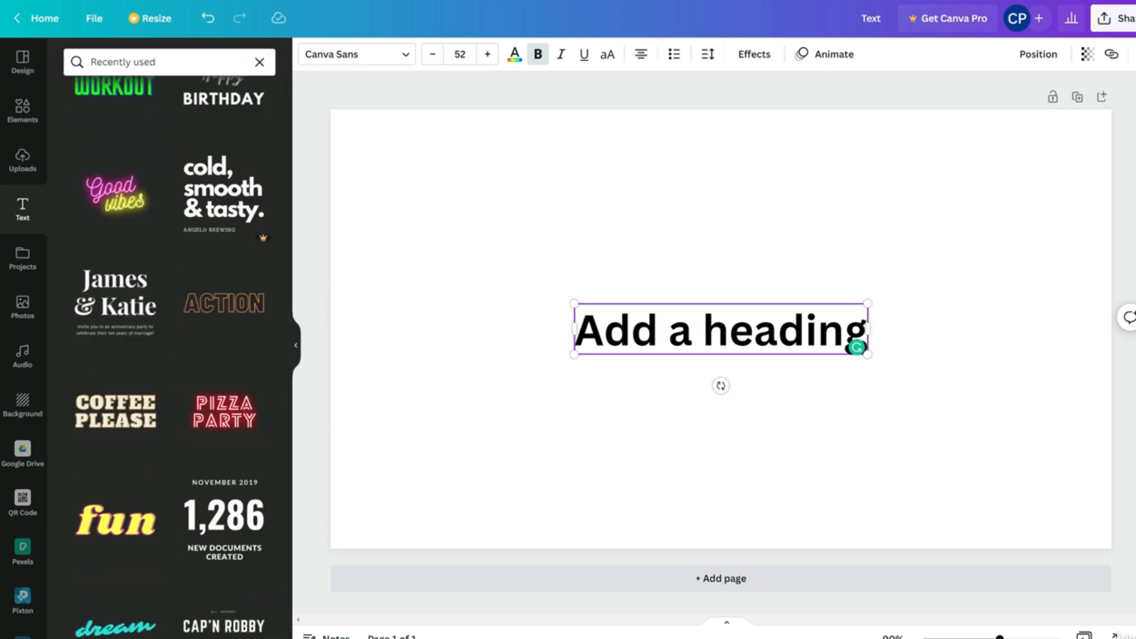
pyautogui.click(259, 62)
pyautogui.scroll(-1, 164, 340)
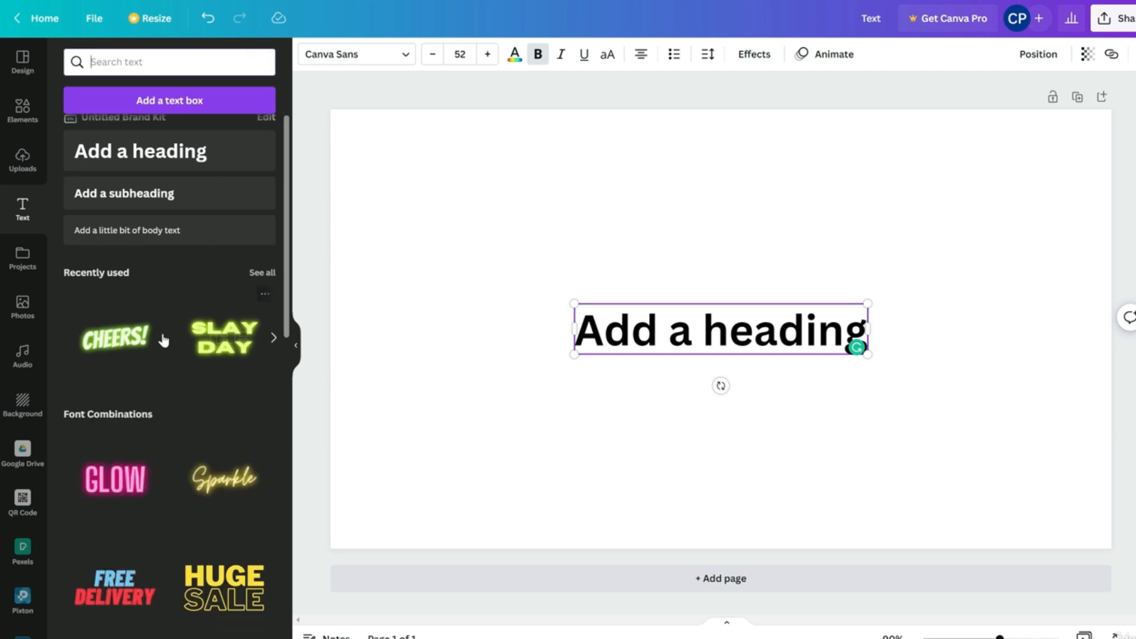
pyautogui.scroll(-5, 164, 340)
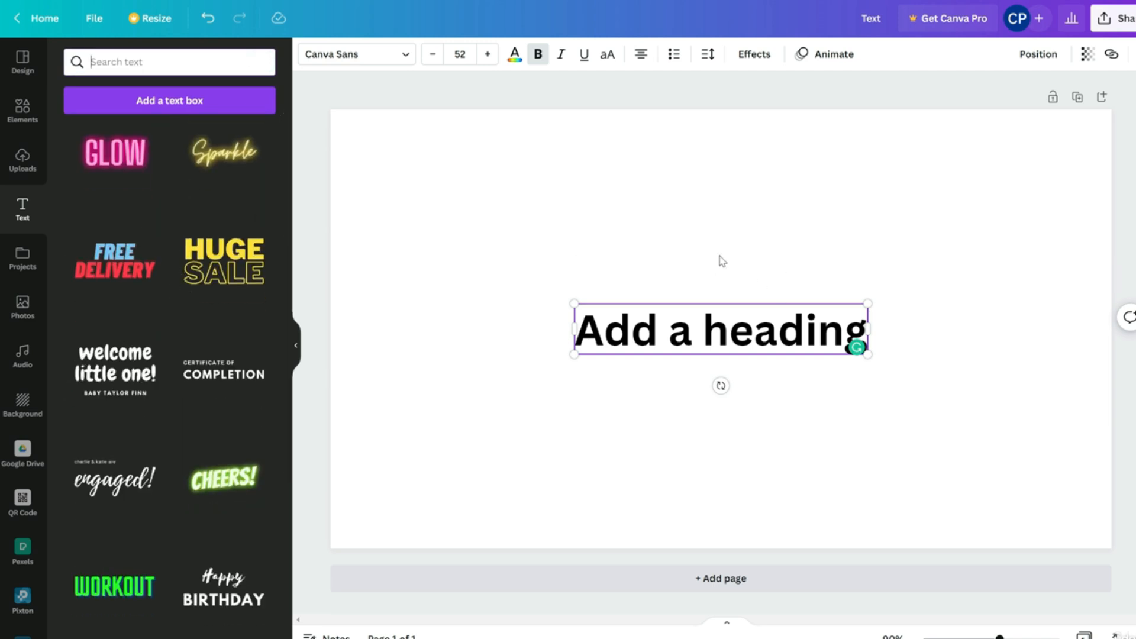
# Add the 'welcome little one!' combination, delete the Add a heading text, then delete the welcome text
pyautogui.click(122, 371)
pyautogui.moveTo(726, 284); pyautogui.dragTo(646, 381)
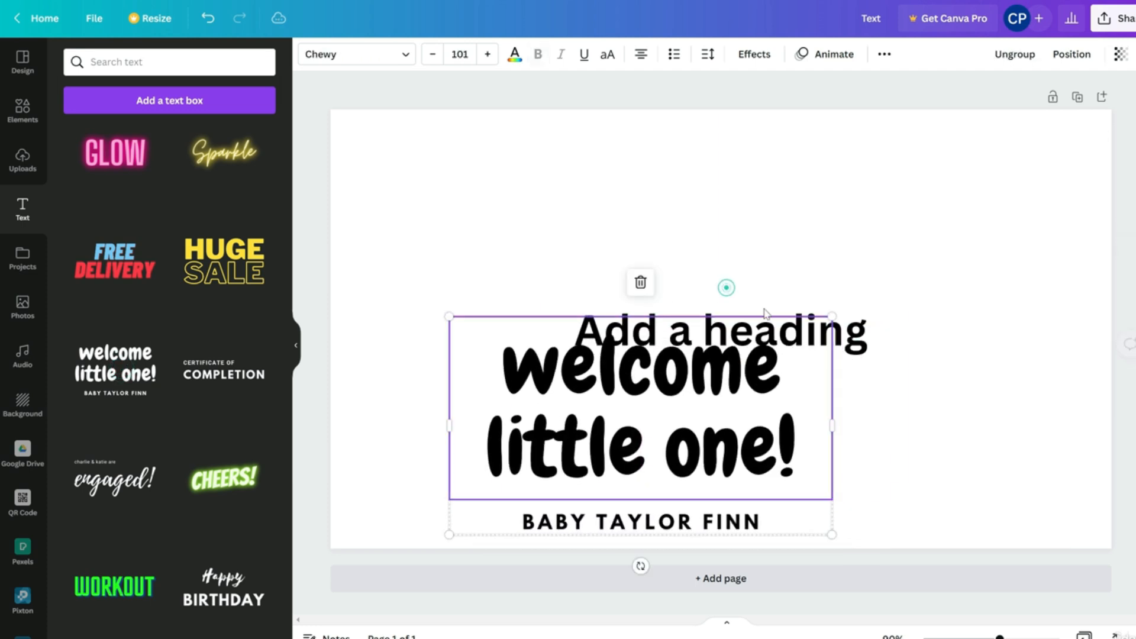
pyautogui.click(728, 332)
pyautogui.click(716, 270)
pyautogui.moveTo(734, 384); pyautogui.dragTo(806, 306)
pyautogui.scroll(-5, 192, 388)
pyautogui.scroll(-5, 186, 407)
pyautogui.scroll(5, 186, 407)
pyautogui.moveTo(754, 355)
pyautogui.mouseDown()
pyautogui.moveTo(631, 360)
pyautogui.moveTo(742, 345)
pyautogui.mouseUp()
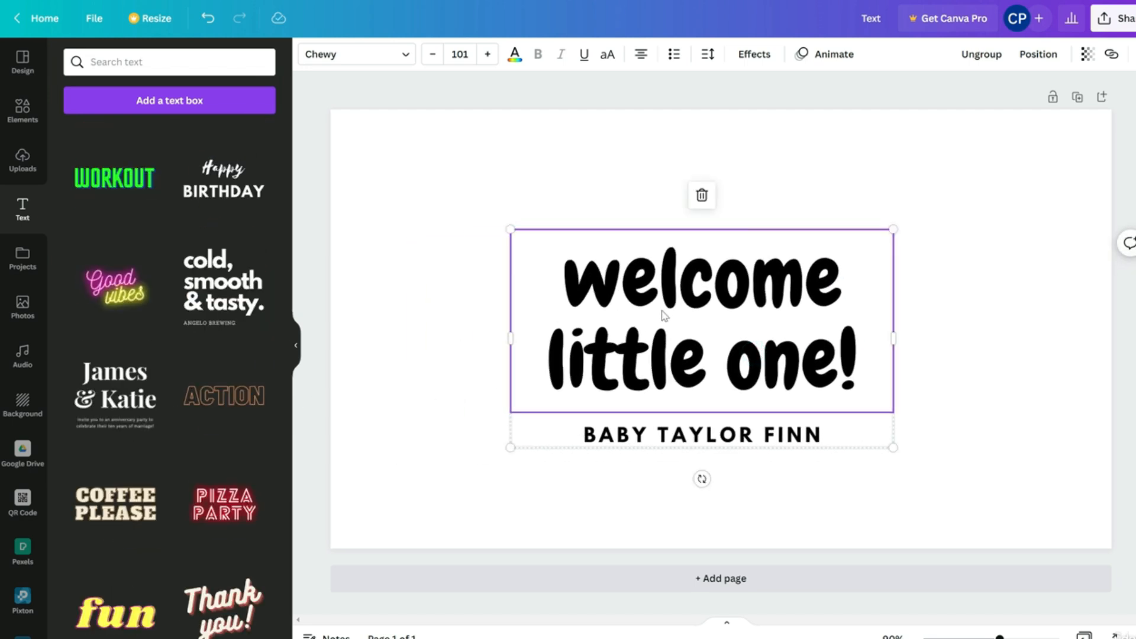
pyautogui.click(703, 197)
# Add the 'cold, smooth & tasty' template, remove its BABY TAYLOR FINN line, then delete the group
pyautogui.scroll(-5, 186, 408)
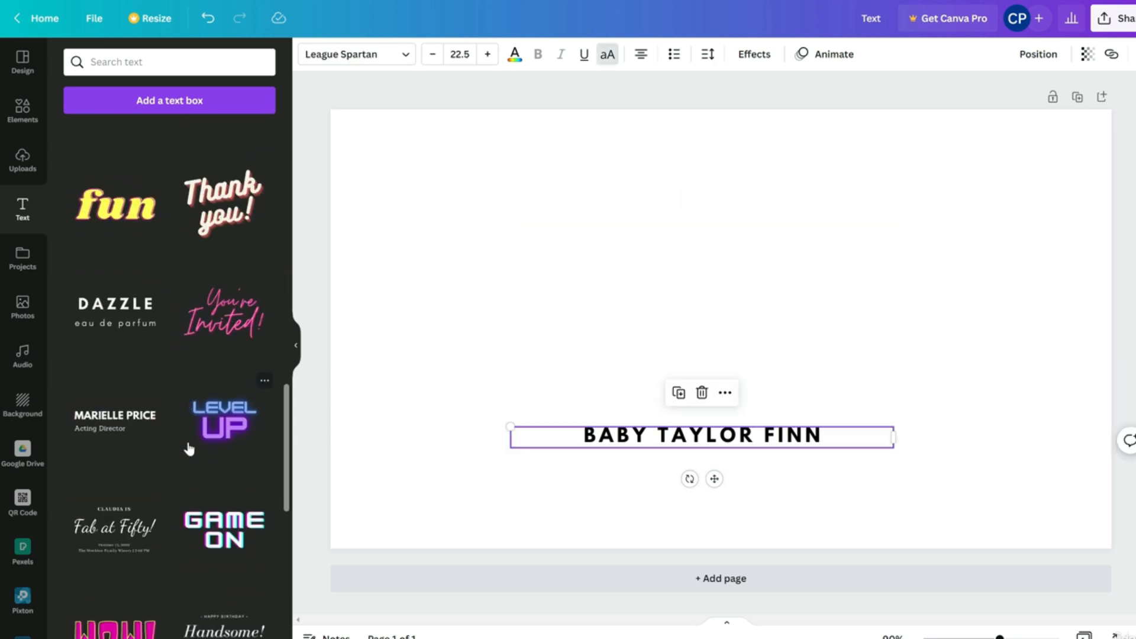
pyautogui.scroll(5, 189, 449)
pyautogui.click(229, 323)
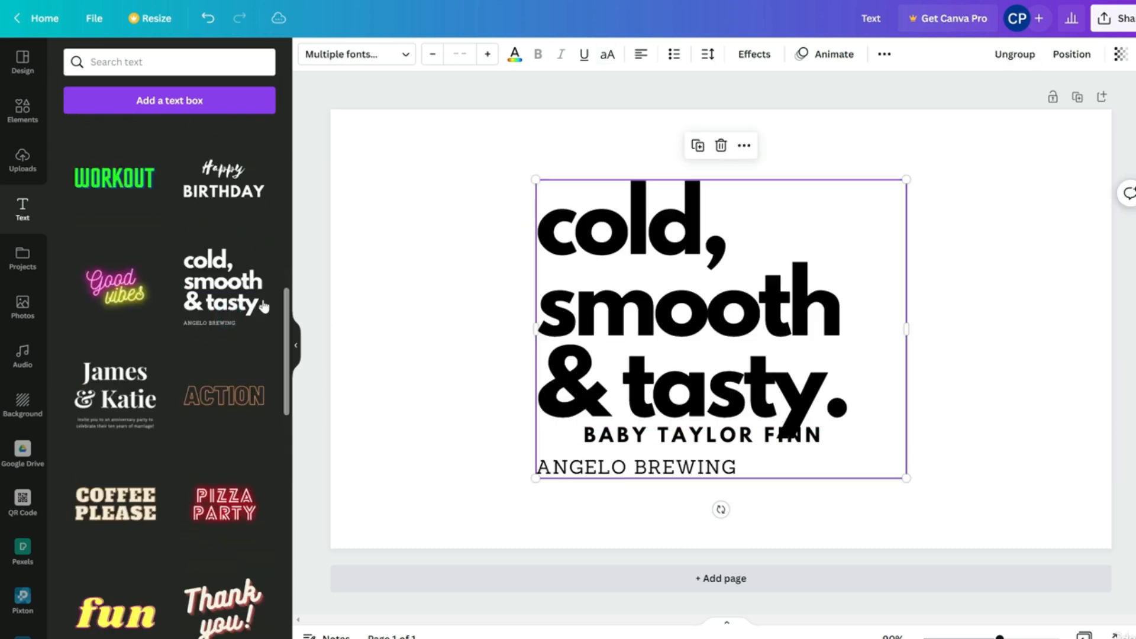
pyautogui.moveTo(733, 329); pyautogui.dragTo(759, 286)
pyautogui.moveTo(761, 340); pyautogui.dragTo(675, 308)
pyautogui.click(767, 447)
pyautogui.press('Delete')
pyautogui.moveTo(673, 369); pyautogui.dragTo(779, 456)
pyautogui.moveTo(802, 341); pyautogui.dragTo(741, 343)
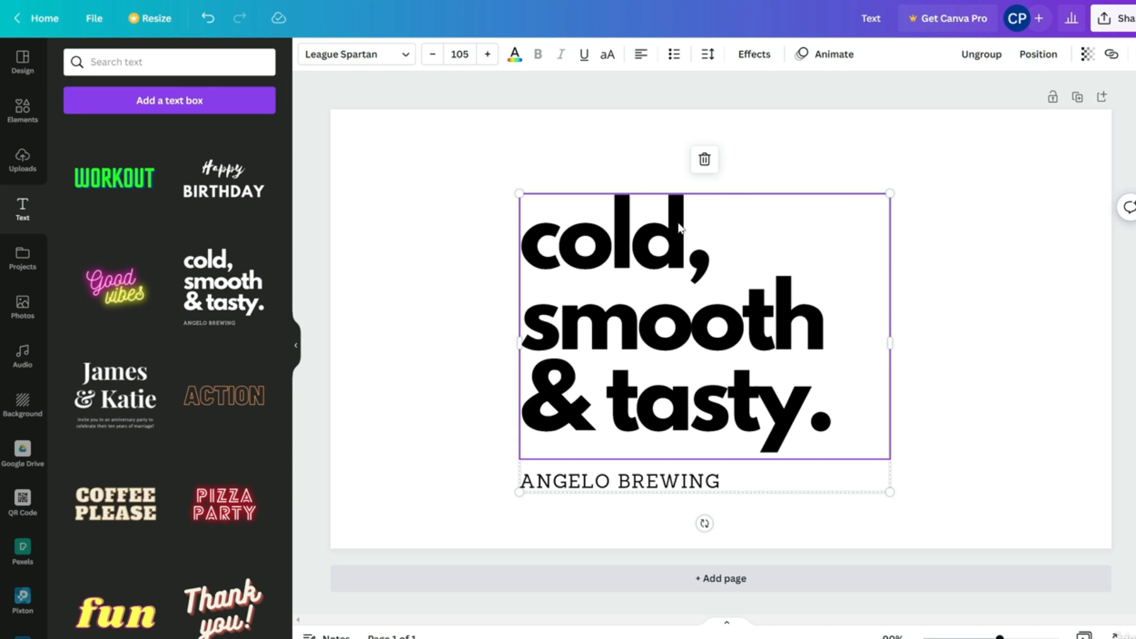
pyautogui.click(705, 159)
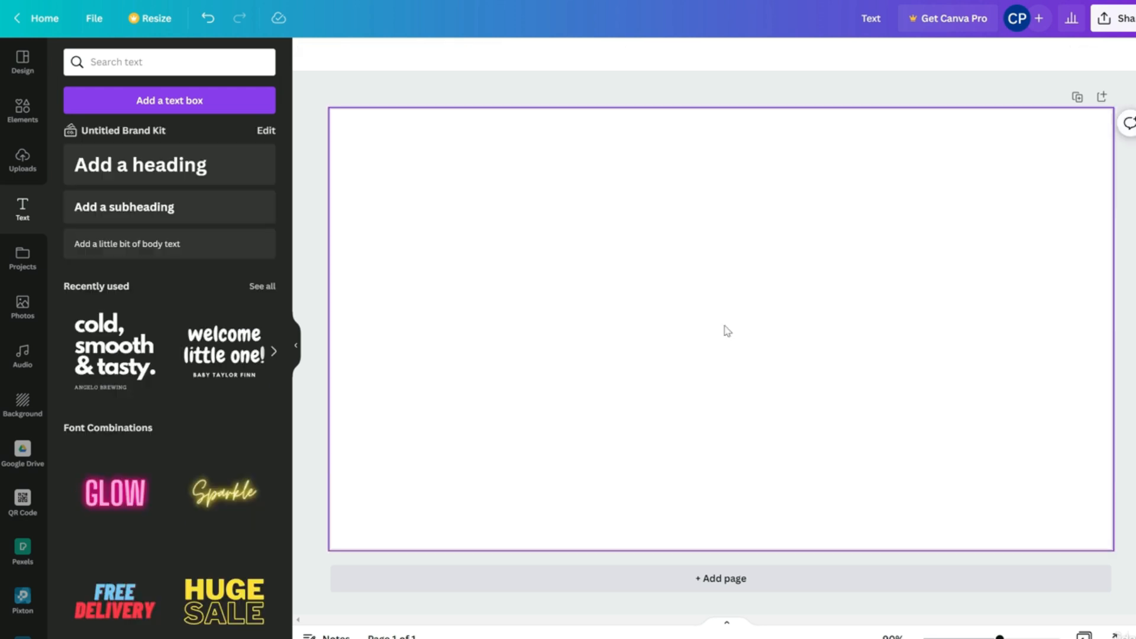
pyautogui.press('t')
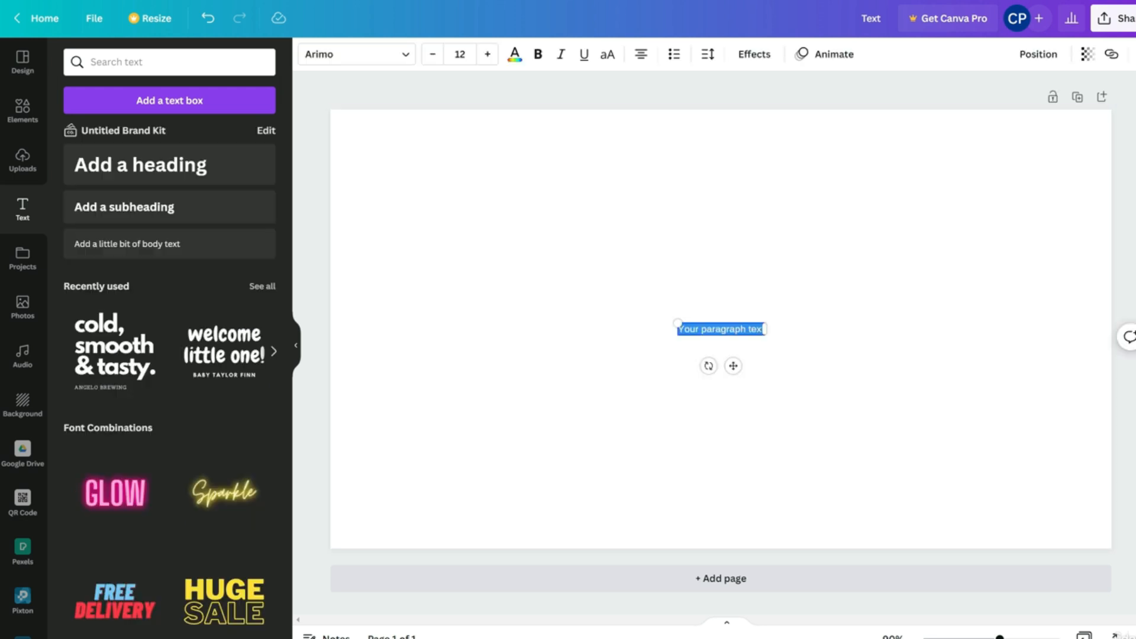
pyautogui.moveTo(735, 251); pyautogui.dragTo(738, 388)
pyautogui.press('Delete')
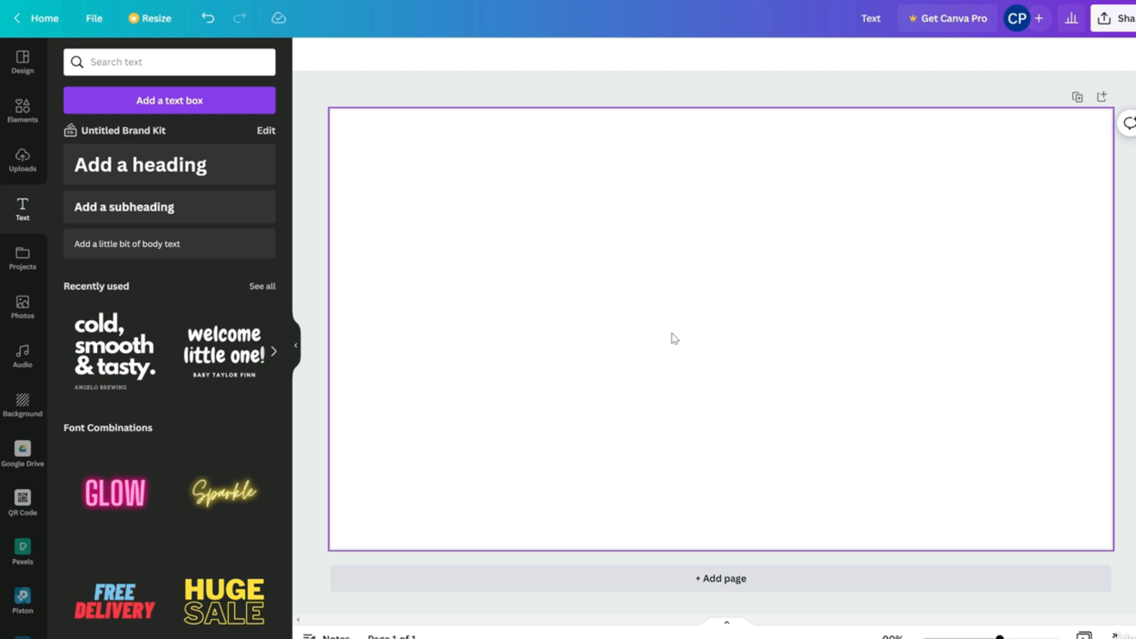
pyautogui.press('t')
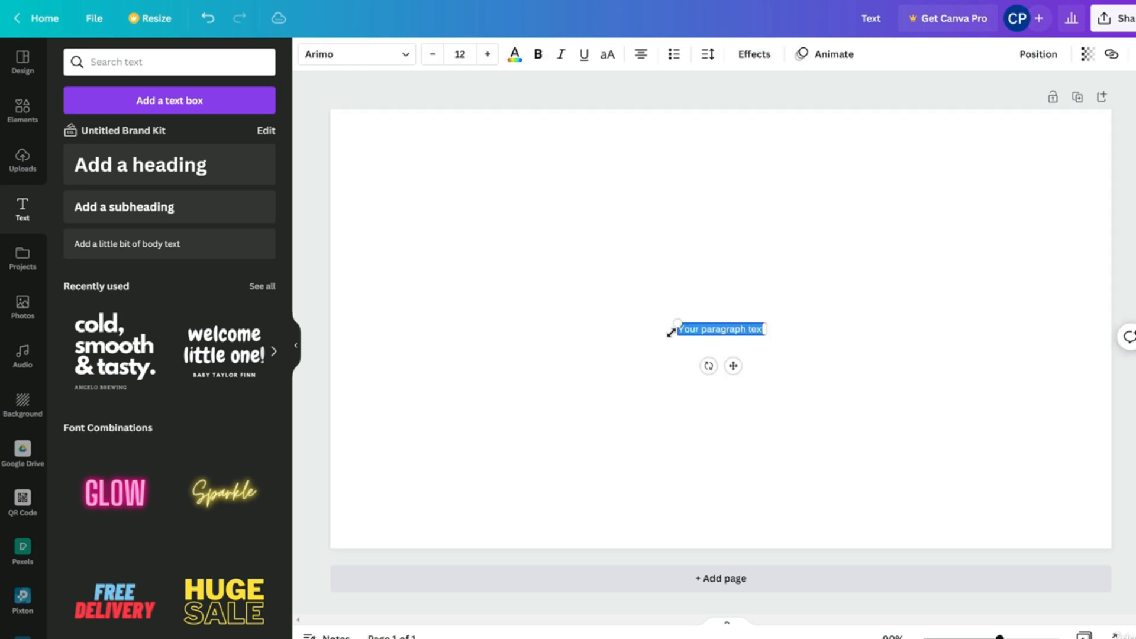
pyautogui.moveTo(661, 263); pyautogui.dragTo(763, 410)
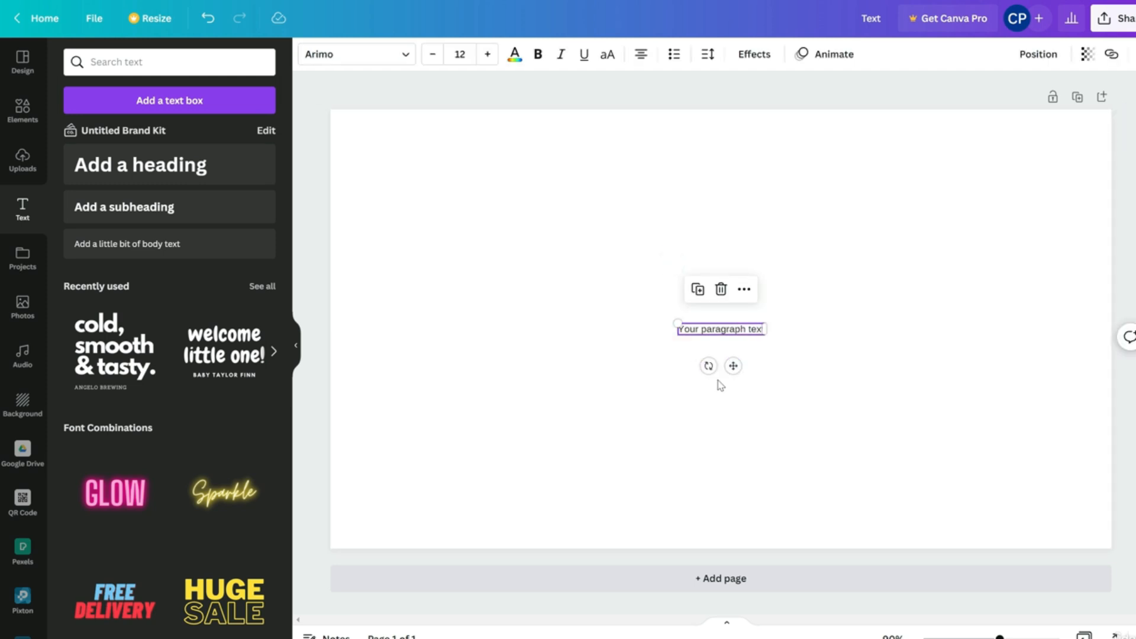
pyautogui.click(723, 291)
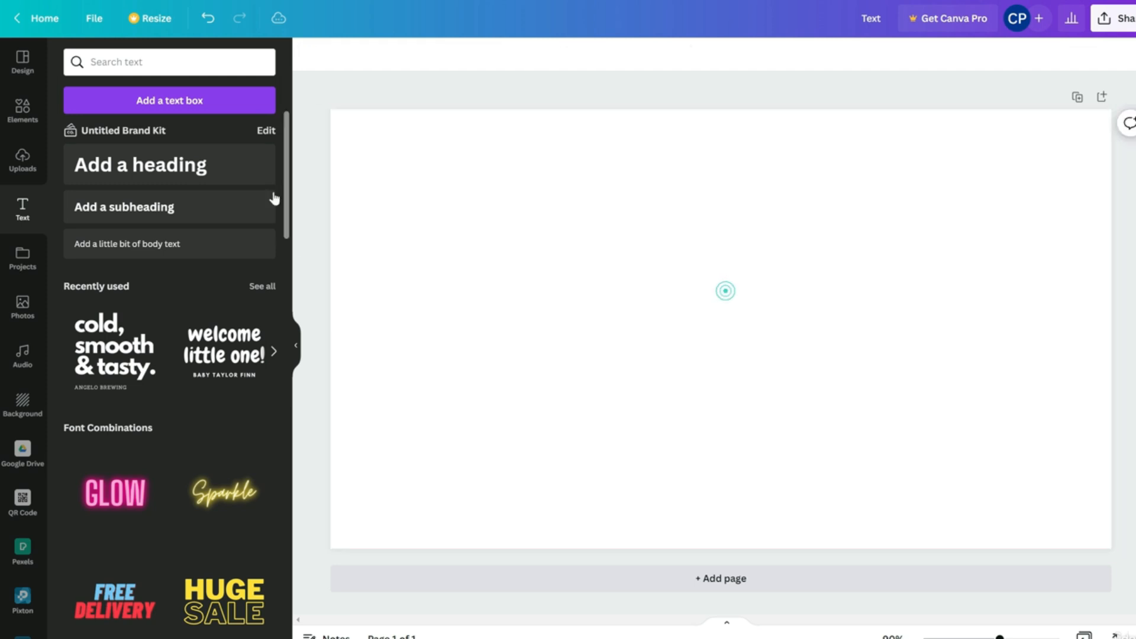
# Add a heading, restore Your paragraph text with undo, rearrange them, then delete both
pyautogui.click(175, 172)
pyautogui.click(761, 244)
pyautogui.click(746, 330)
pyautogui.click(791, 241)
pyautogui.hotkey('ctrl', 'z')
pyautogui.click(732, 211)
pyautogui.moveTo(717, 337); pyautogui.dragTo(717, 432)
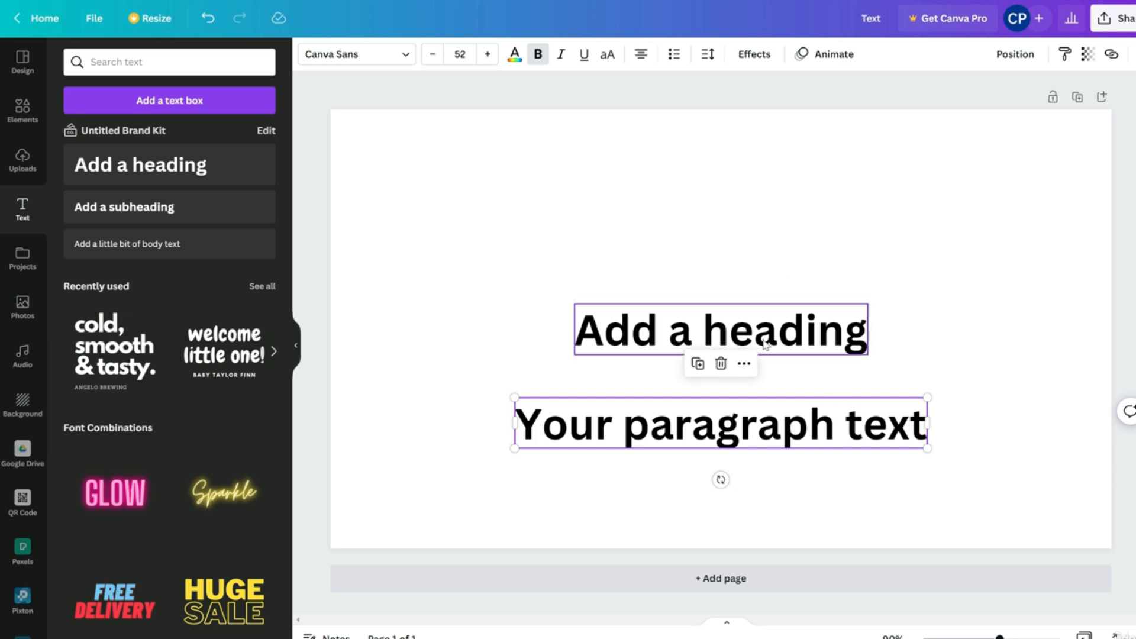
pyautogui.moveTo(788, 428); pyautogui.dragTo(642, 225)
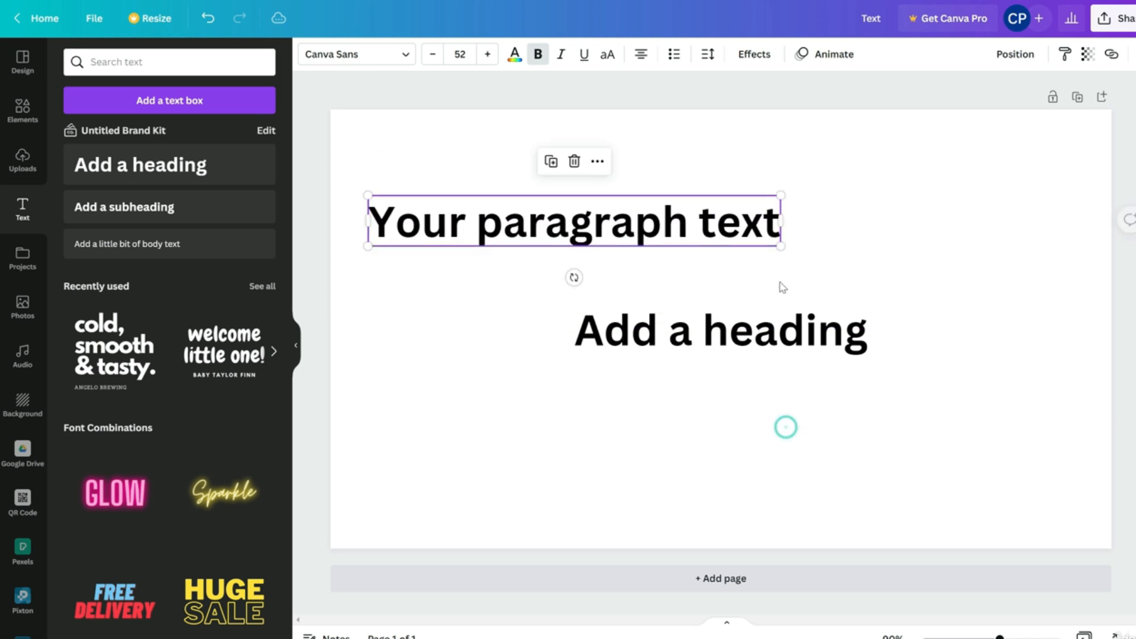
pyautogui.click(773, 352)
pyautogui.click(722, 270)
pyautogui.click(688, 232)
pyautogui.click(574, 162)
# Add a body text line and a paragraph box beneath it, and copy the paragraph to the upper right
pyautogui.click(190, 255)
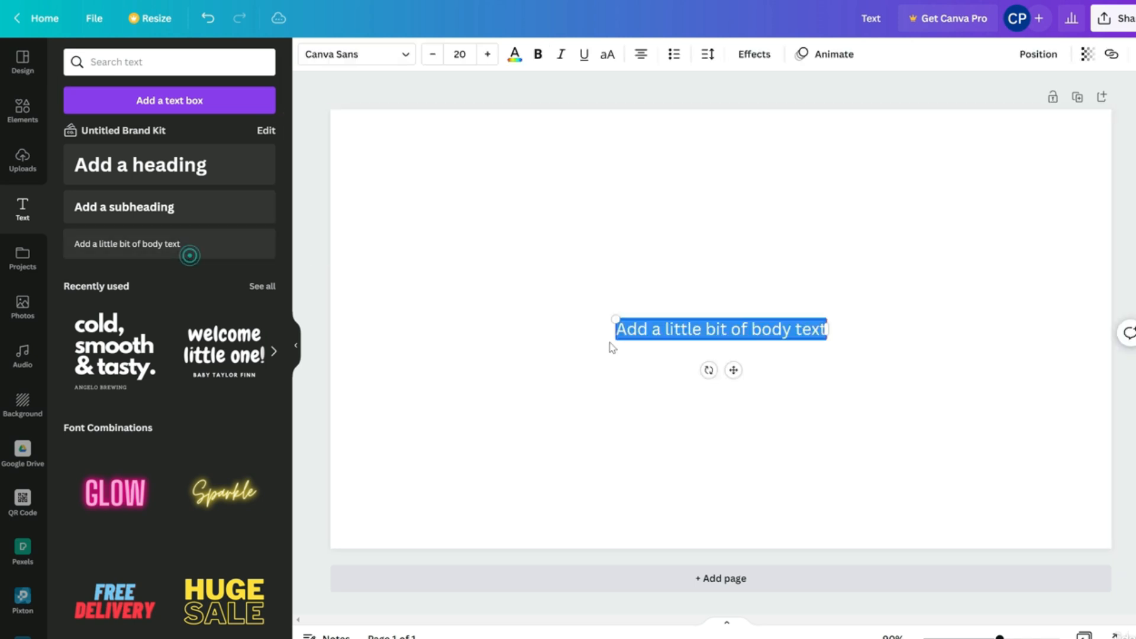
pyautogui.click(808, 375)
pyautogui.press('t')
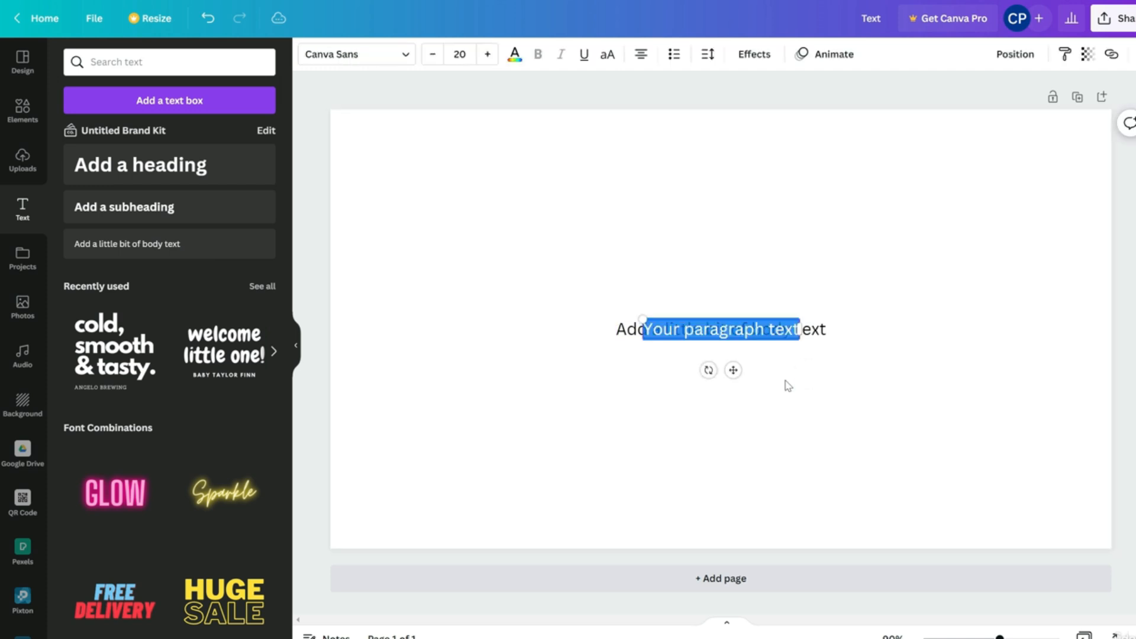
pyautogui.click(784, 408)
pyautogui.moveTo(736, 328); pyautogui.dragTo(479, 258)
pyautogui.moveTo(780, 429); pyautogui.dragTo(452, 255)
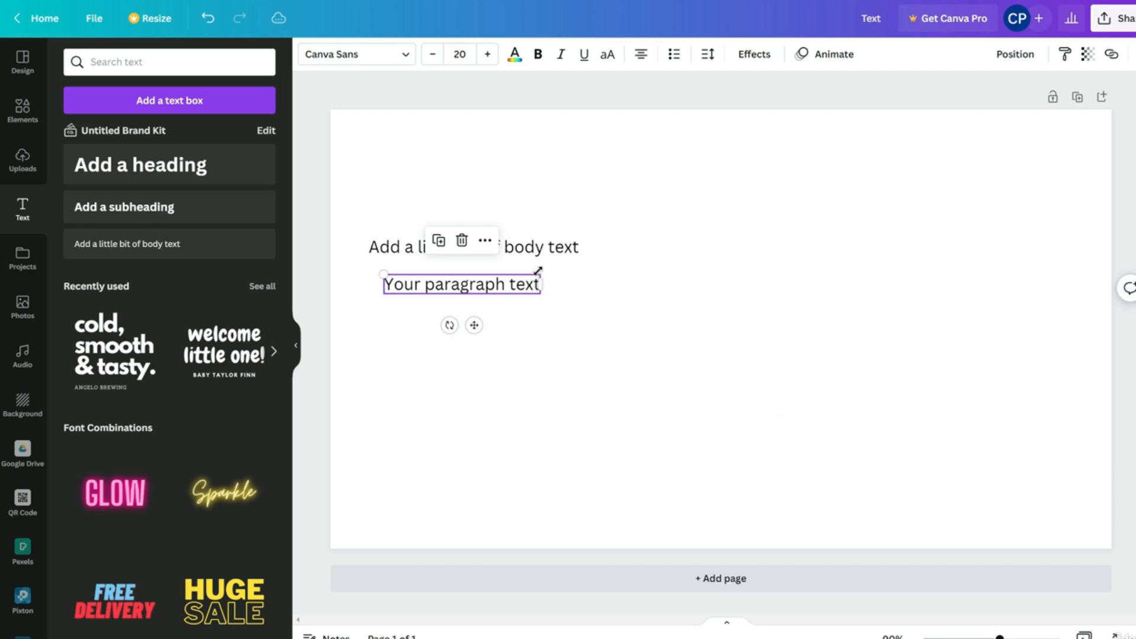
pyautogui.moveTo(529, 295); pyautogui.dragTo(946, 240)
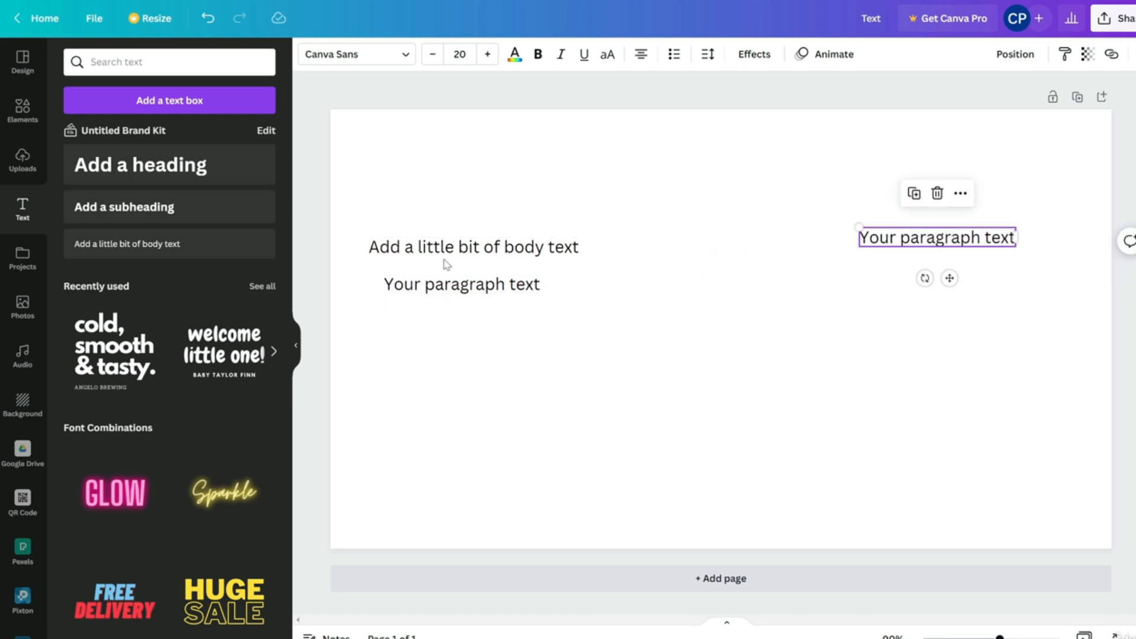
# Add a subheading, shrink it to about 13, then delete it and the upper-right paragraph
pyautogui.click(177, 211)
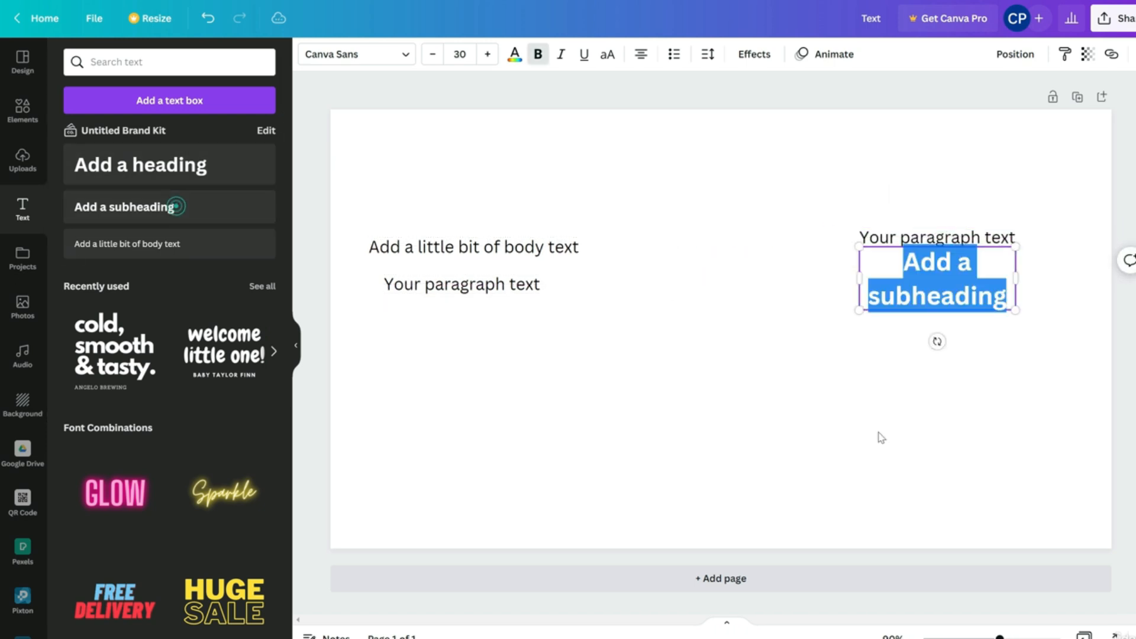
pyautogui.click(864, 406)
pyautogui.moveTo(915, 299); pyautogui.dragTo(1004, 256)
pyautogui.moveTo(864, 261); pyautogui.dragTo(852, 300)
pyautogui.click(868, 254)
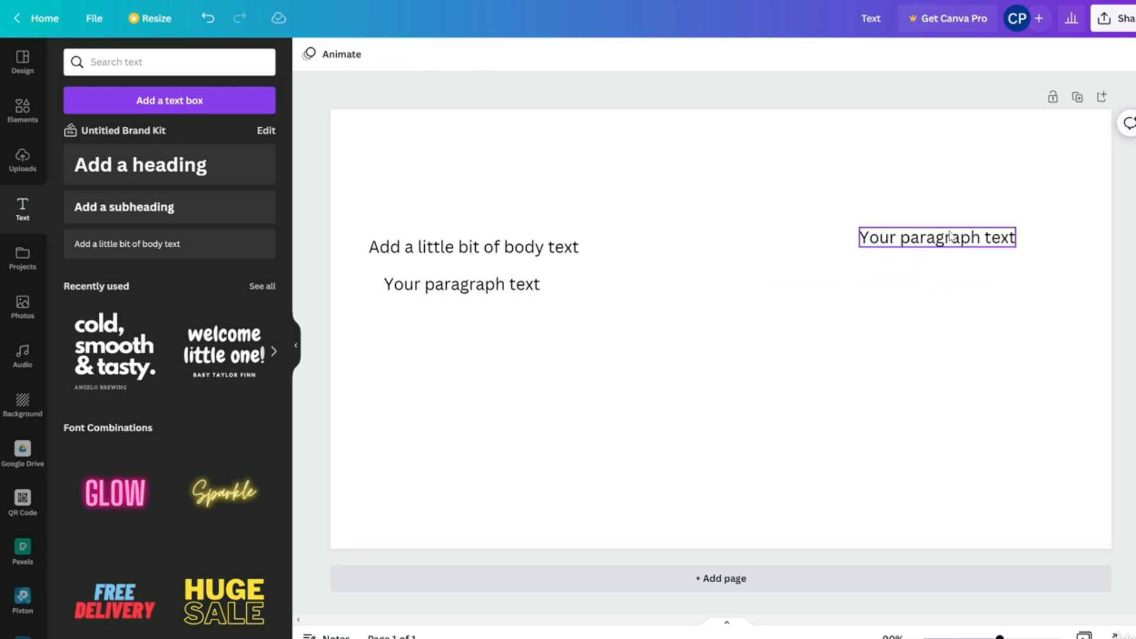
pyautogui.click(950, 237)
pyautogui.click(949, 205)
# Delete the lower-left paragraph and the body text line, then select the Add a heading text
pyautogui.click(461, 284)
pyautogui.click(462, 238)
pyautogui.click(464, 247)
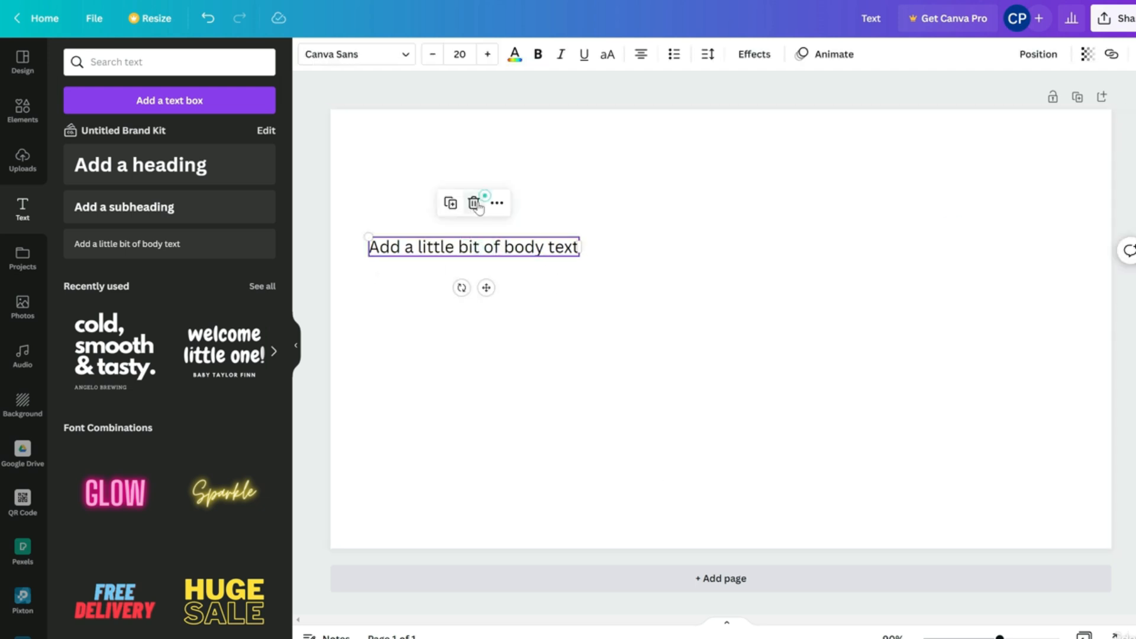
pyautogui.click(472, 201)
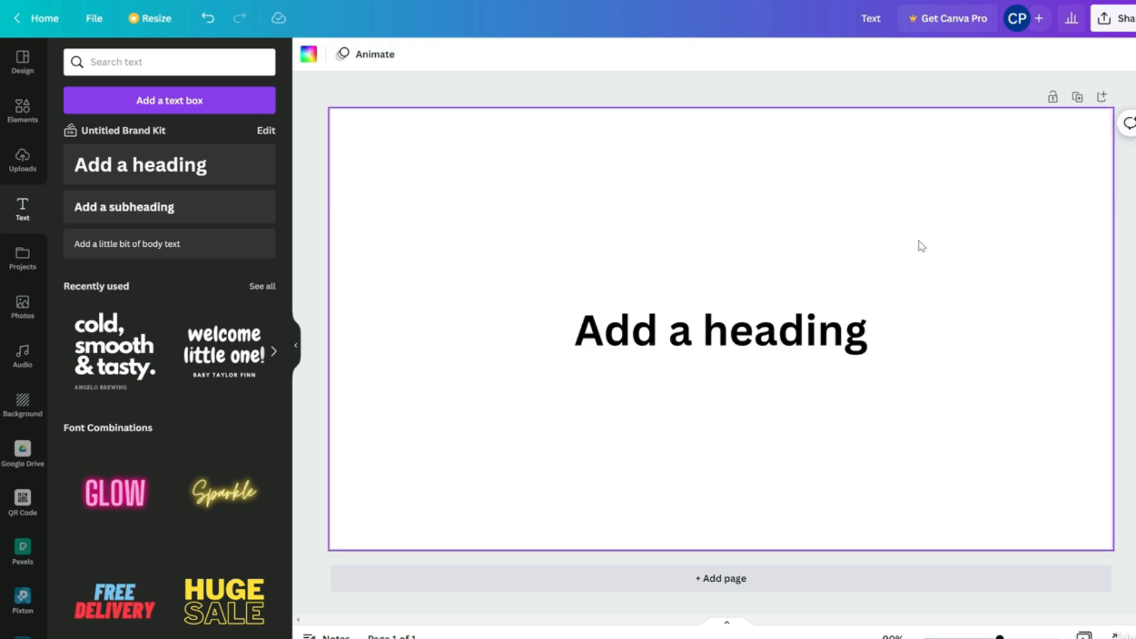
pyautogui.click(713, 350)
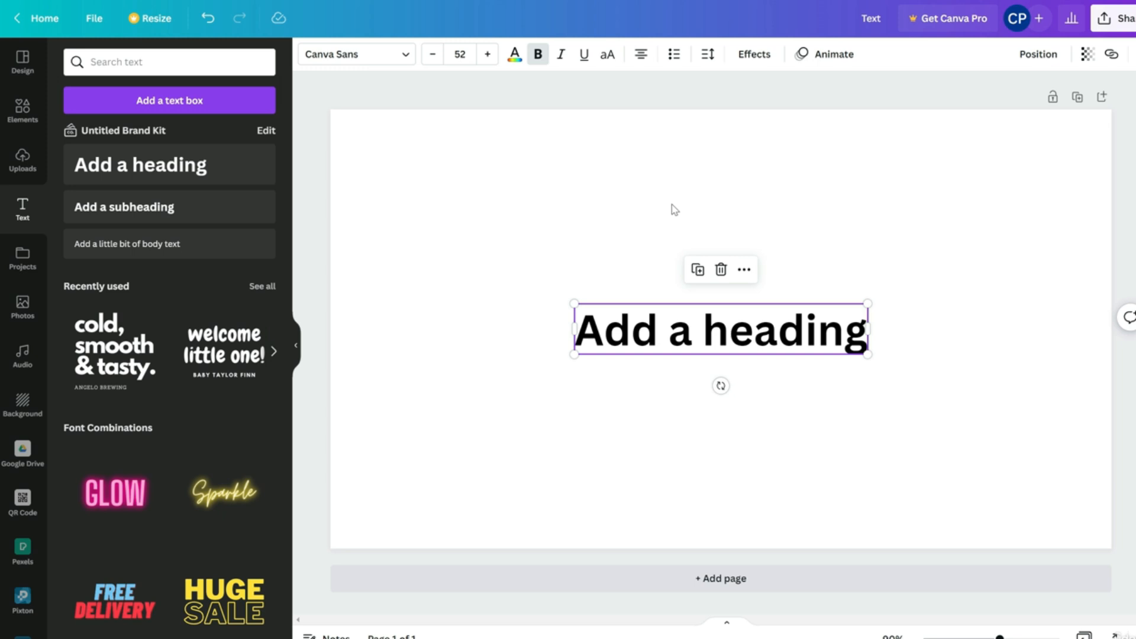
# Search 'bold' fonts, try Alegreya Sans SC Bold, apply Bernoru Expanded, centre the heading, and reduce its size
pyautogui.click(355, 55)
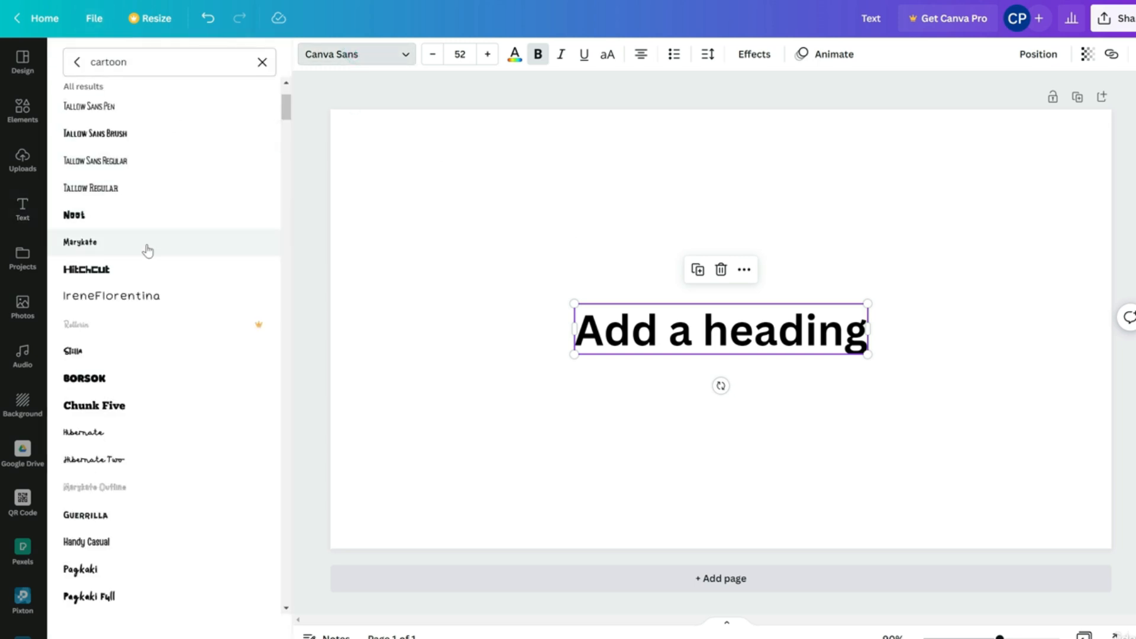
pyautogui.scroll(-2, 158, 274)
pyautogui.scroll(5, 177, 207)
pyautogui.click(261, 63)
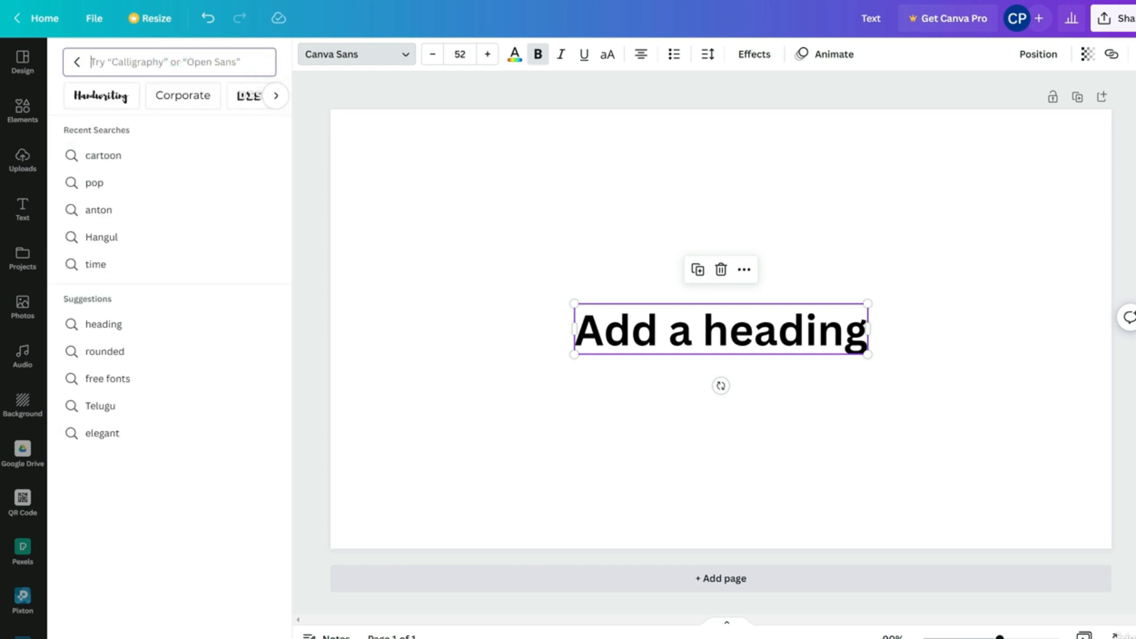
pyautogui.write('bold')
pyautogui.scroll(-7, 119, 379)
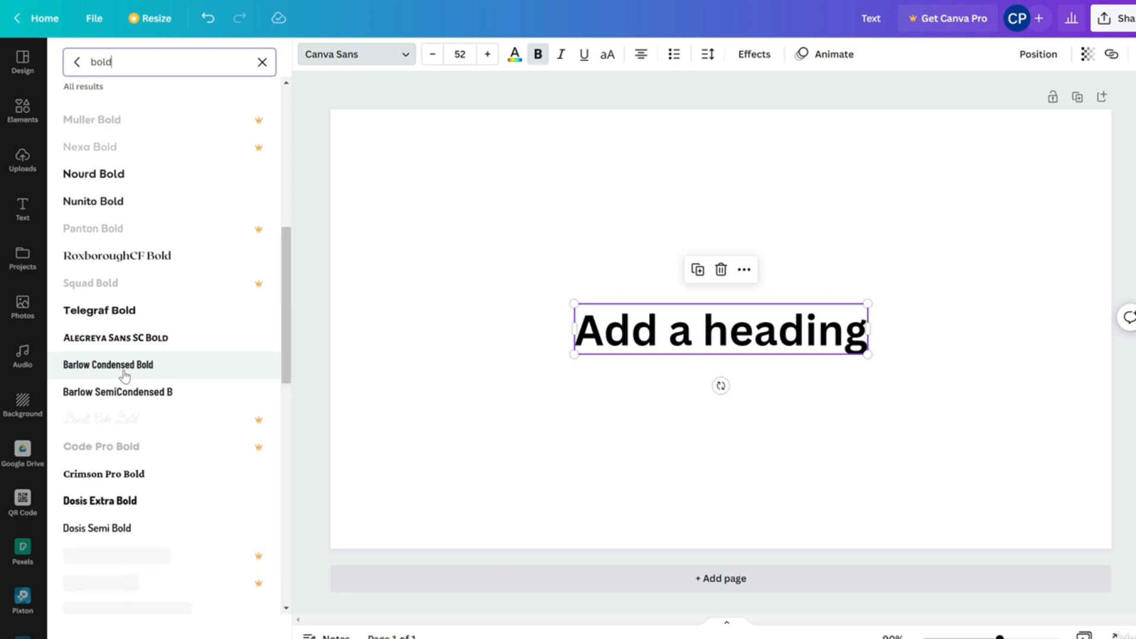
pyautogui.scroll(-10, 124, 373)
pyautogui.click(123, 272)
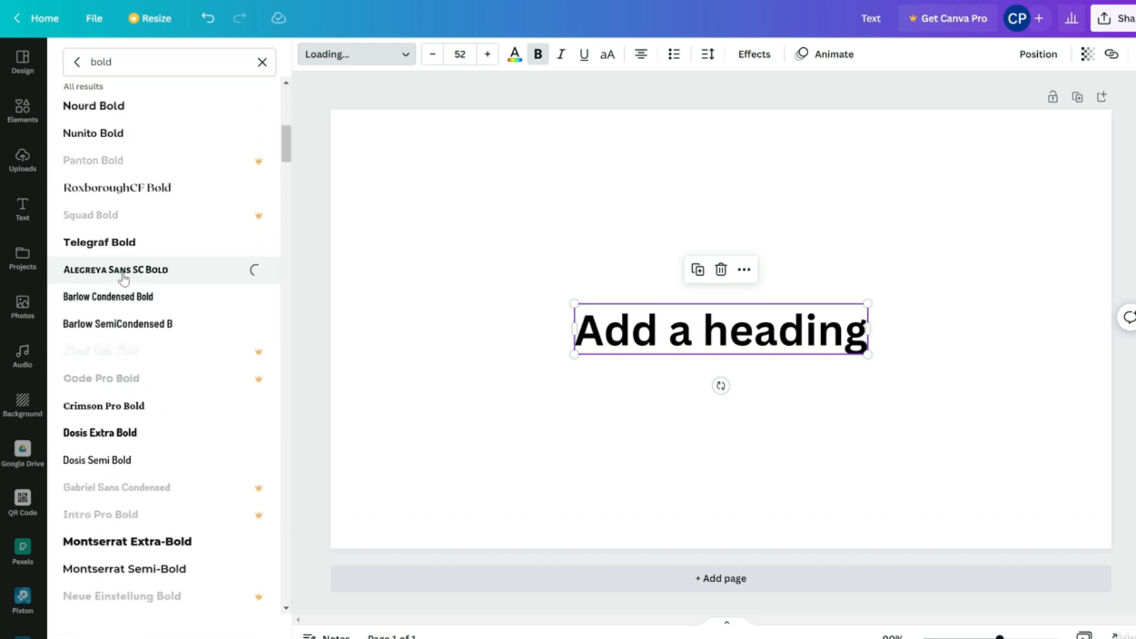
pyautogui.scroll(-5, 207, 296)
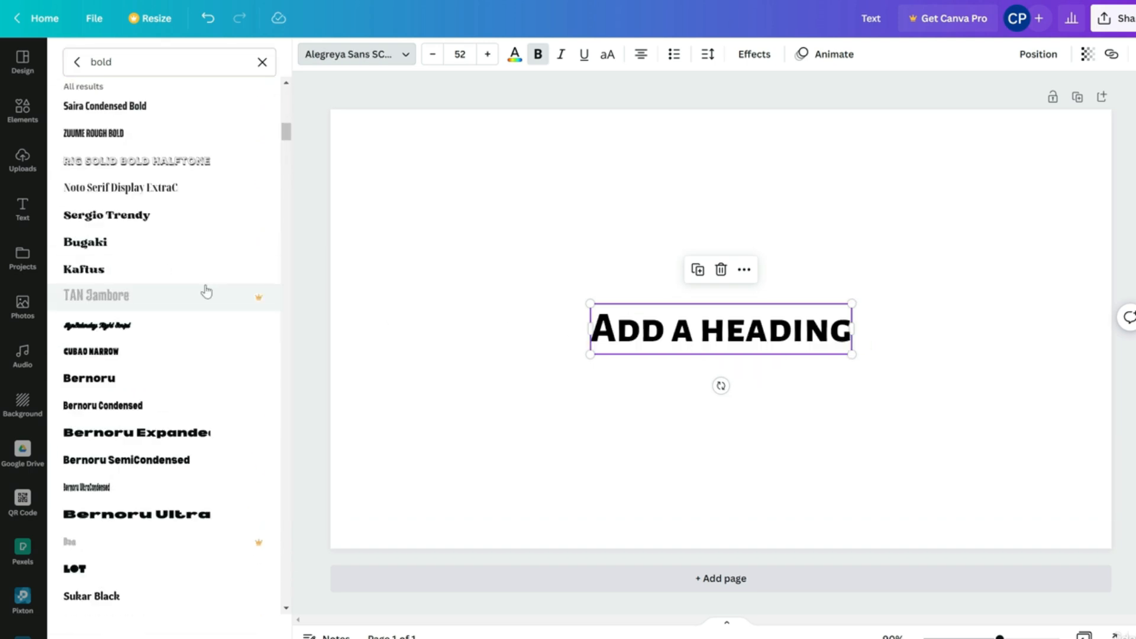
pyautogui.click(170, 431)
pyautogui.moveTo(726, 320)
pyautogui.mouseDown()
pyautogui.moveTo(697, 302)
pyautogui.moveTo(715, 332)
pyautogui.moveTo(730, 329)
pyautogui.mouseUp()
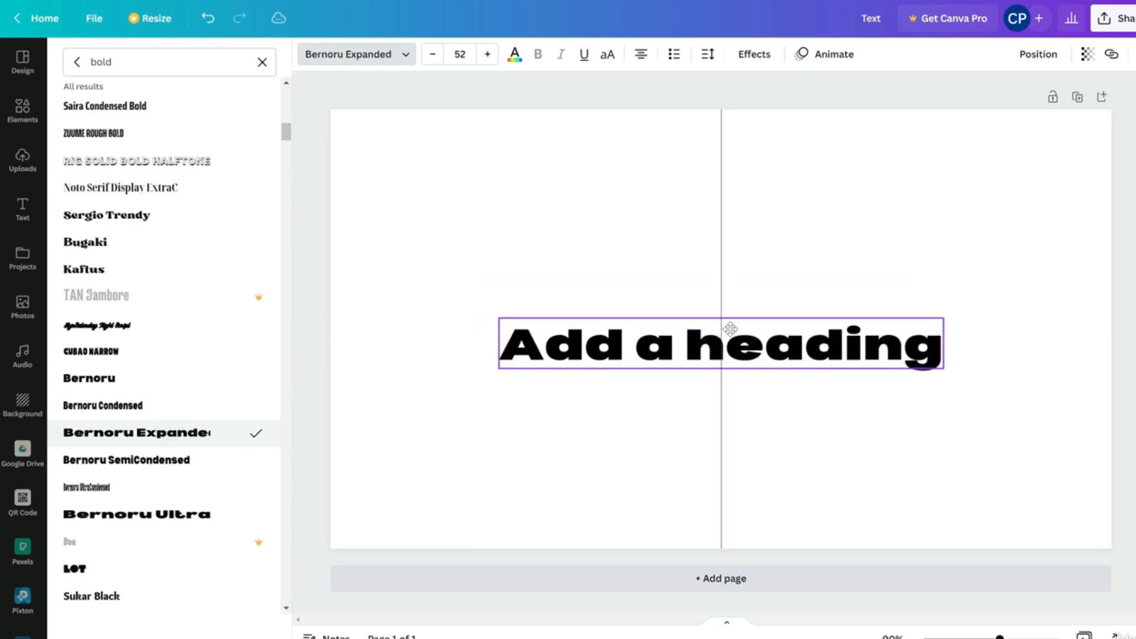
pyautogui.click(611, 187)
pyautogui.click(432, 54)
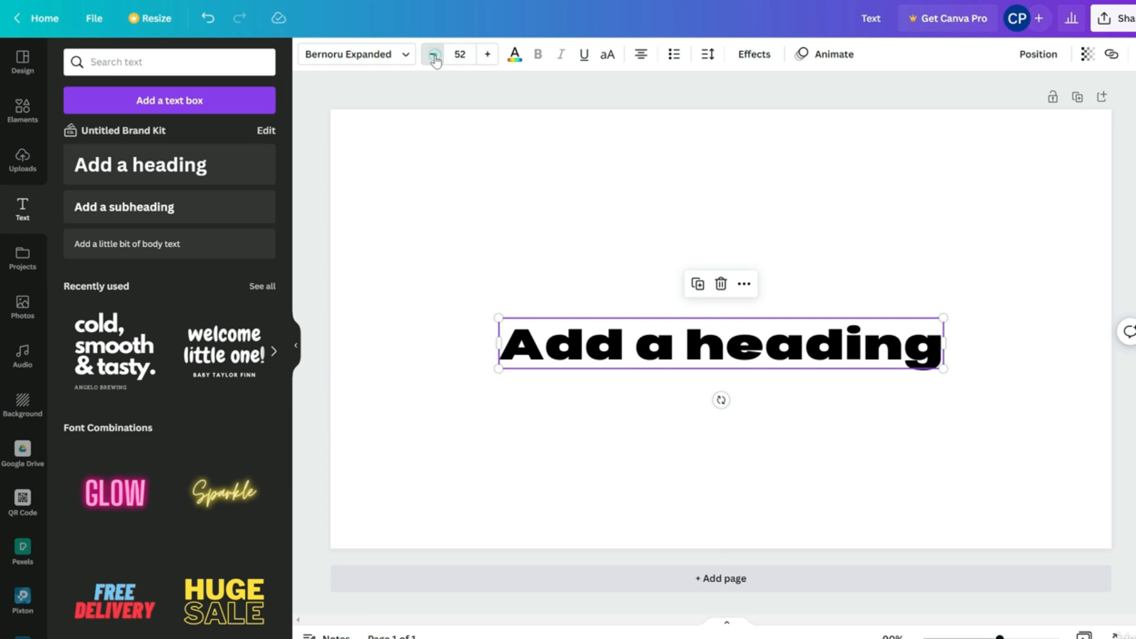
# Raise the heading's font size to 55.5
pyautogui.click(488, 54)
pyautogui.click(488, 55)
pyautogui.click(488, 55)
pyautogui.click(460, 54)
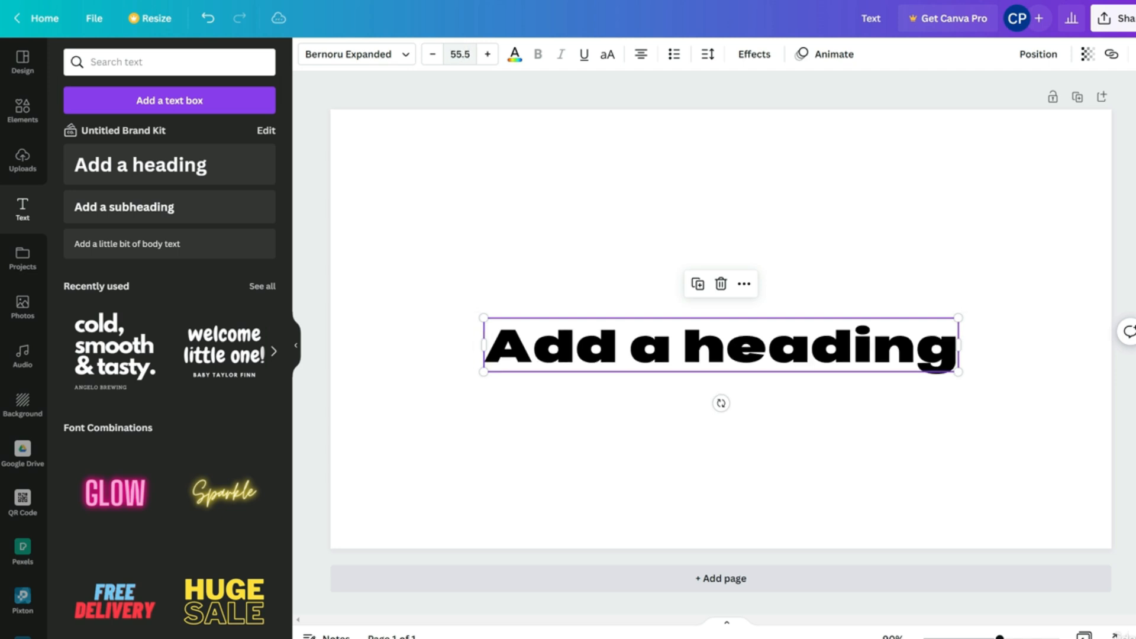
# Try teal, turquoise, grey and yellow text colours, settling on orchid purple
pyautogui.click(515, 54)
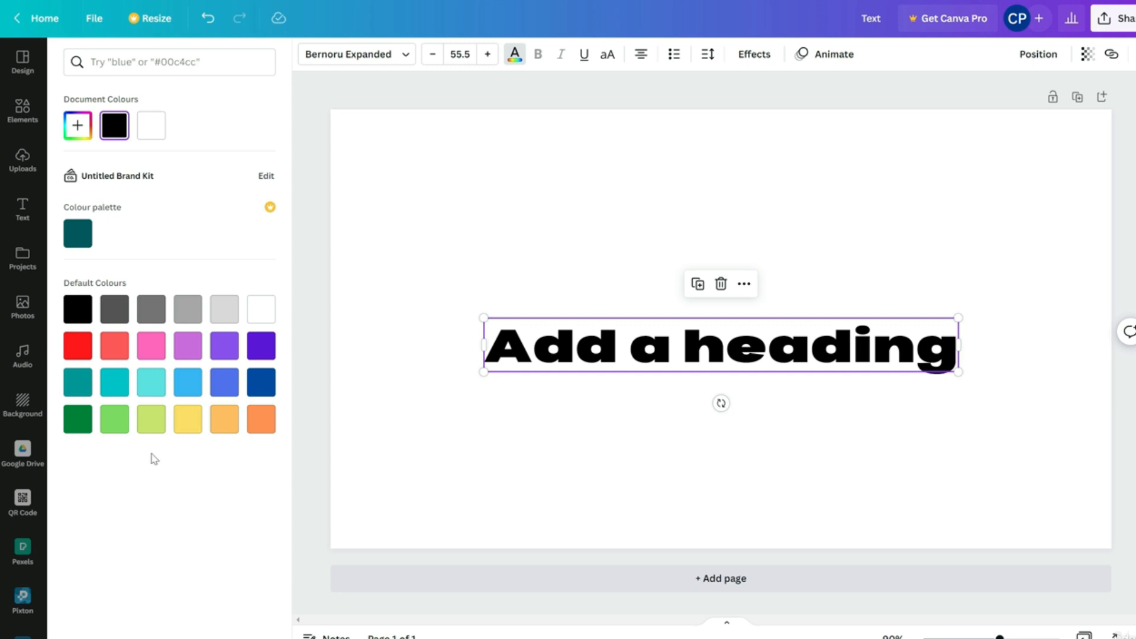
pyautogui.click(77, 235)
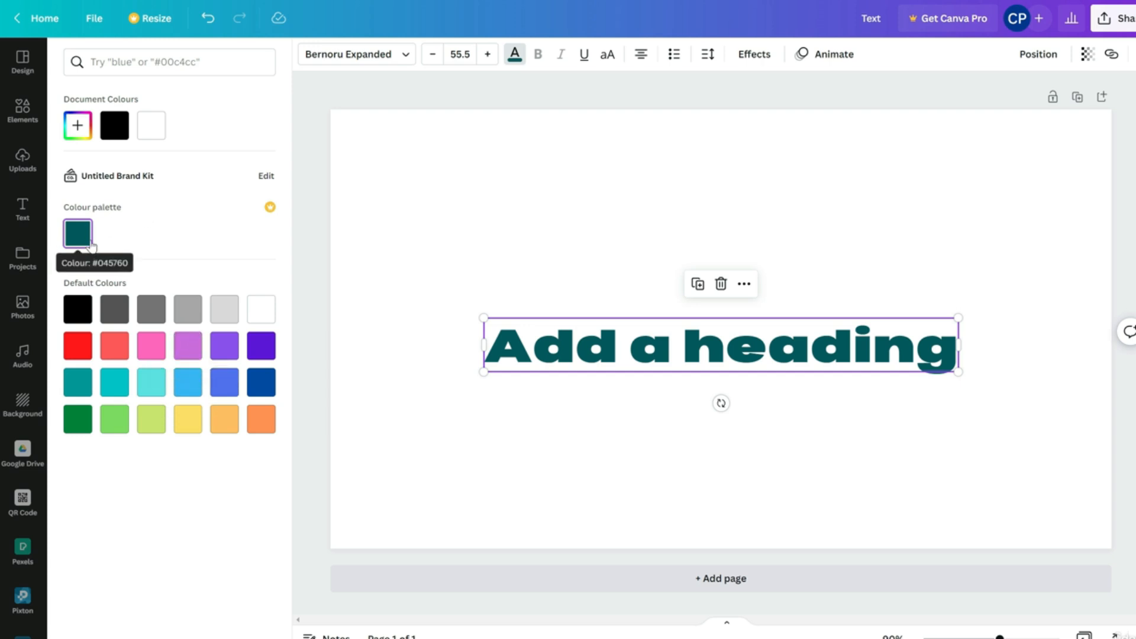
pyautogui.click(151, 382)
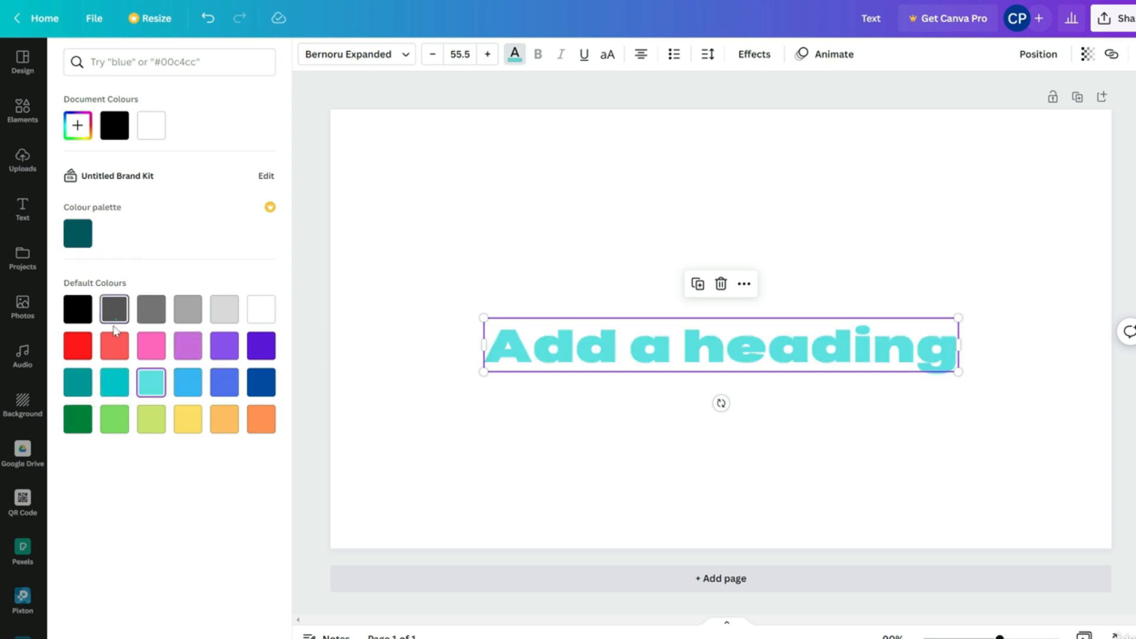
pyautogui.click(115, 314)
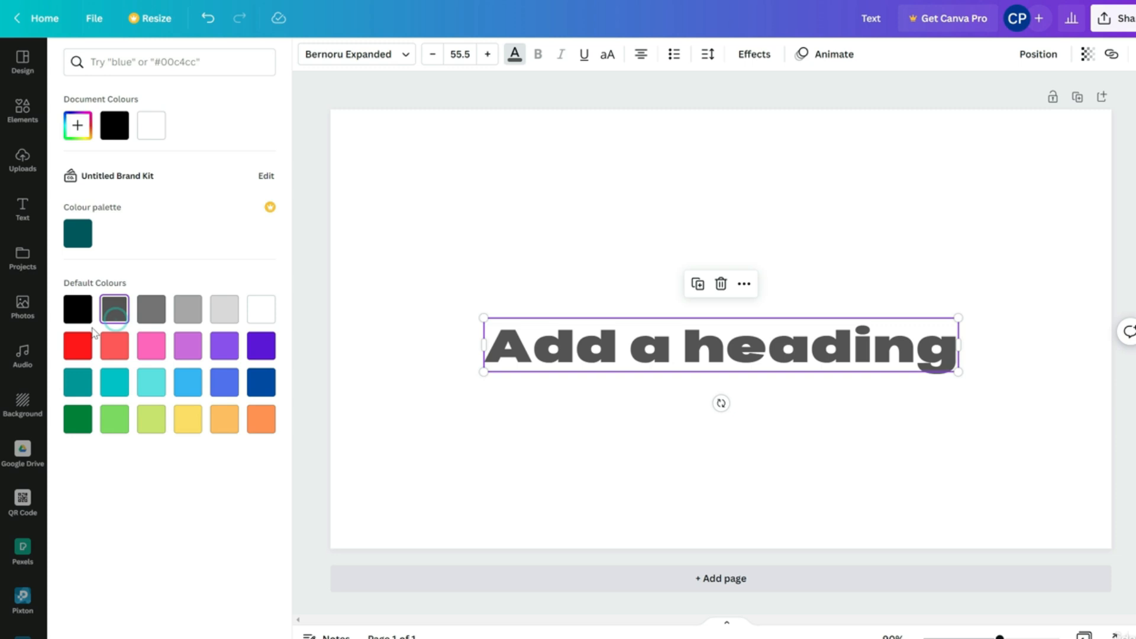
pyautogui.click(185, 427)
pyautogui.click(199, 352)
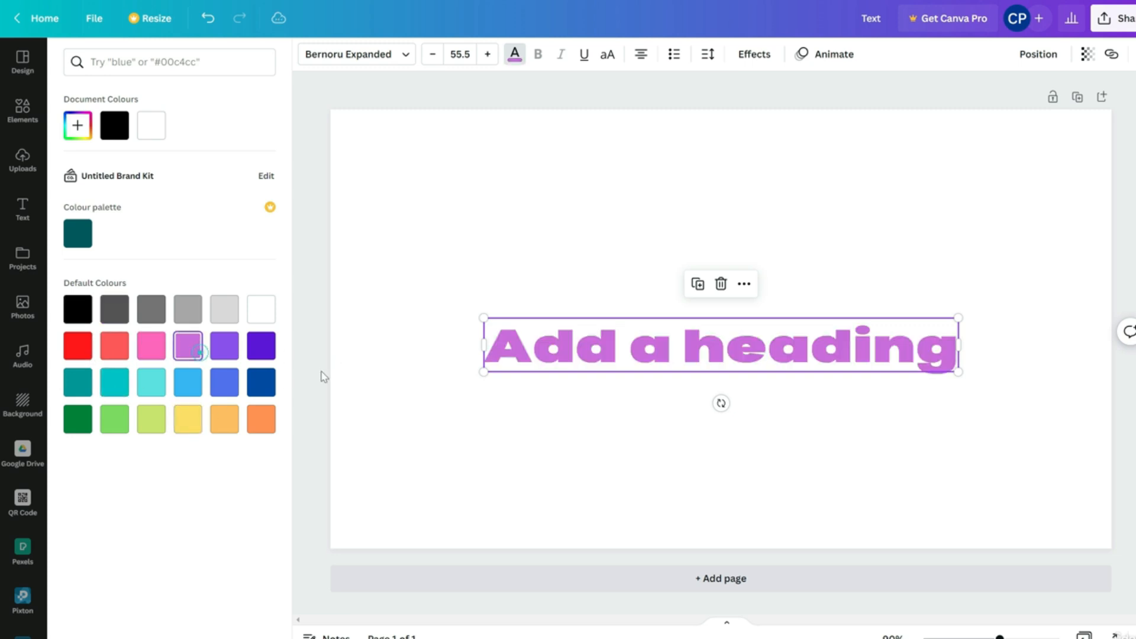
pyautogui.click(659, 329)
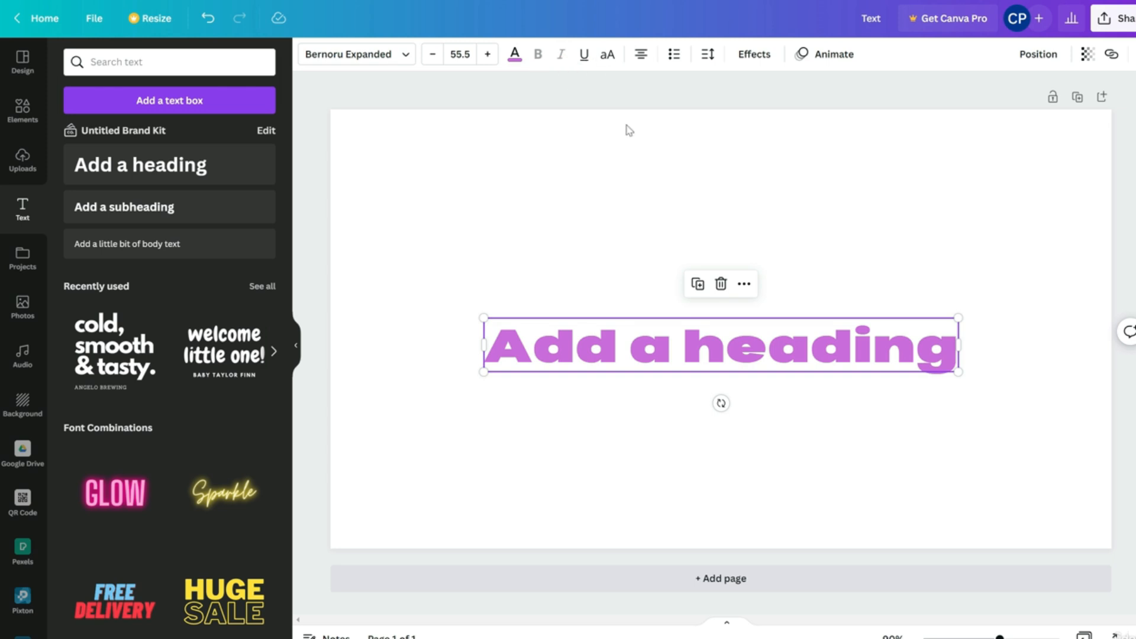
# Try uppercase and revert it, then change the heading font to Inter
pyautogui.click(608, 57)
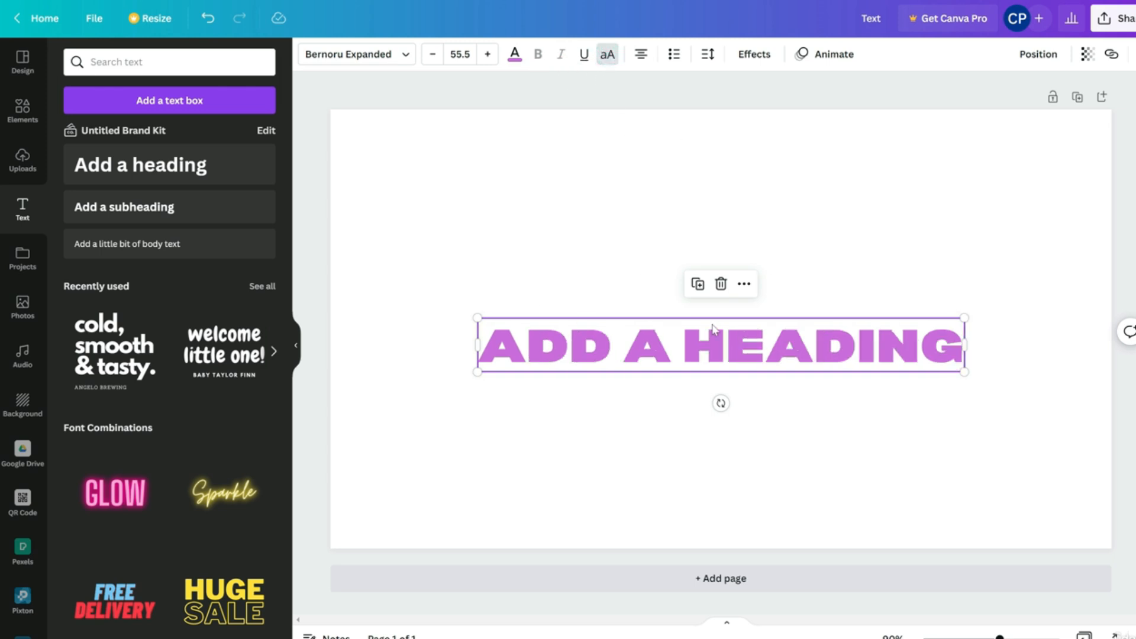
pyautogui.click(605, 53)
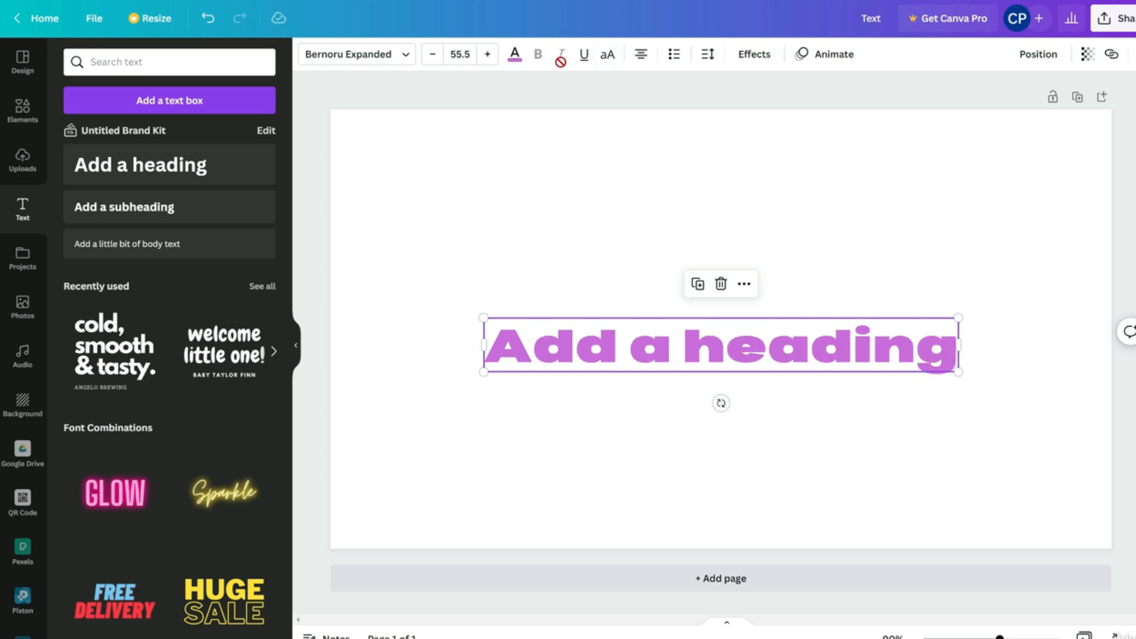
pyautogui.click(379, 59)
pyautogui.click(73, 62)
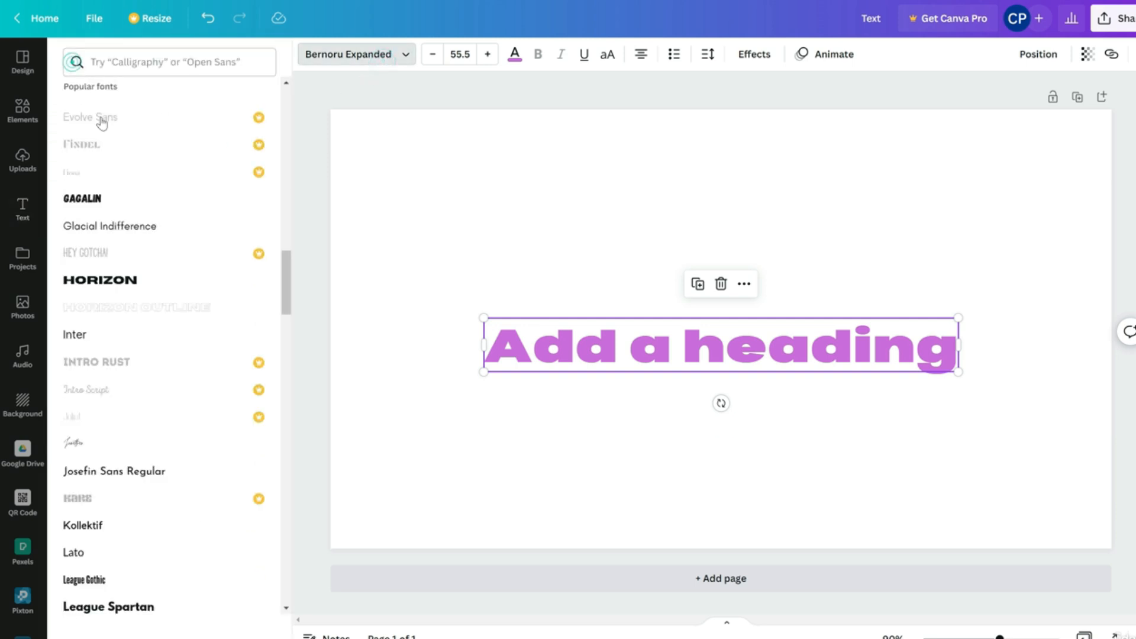
pyautogui.scroll(8, 112, 136)
pyautogui.click(175, 182)
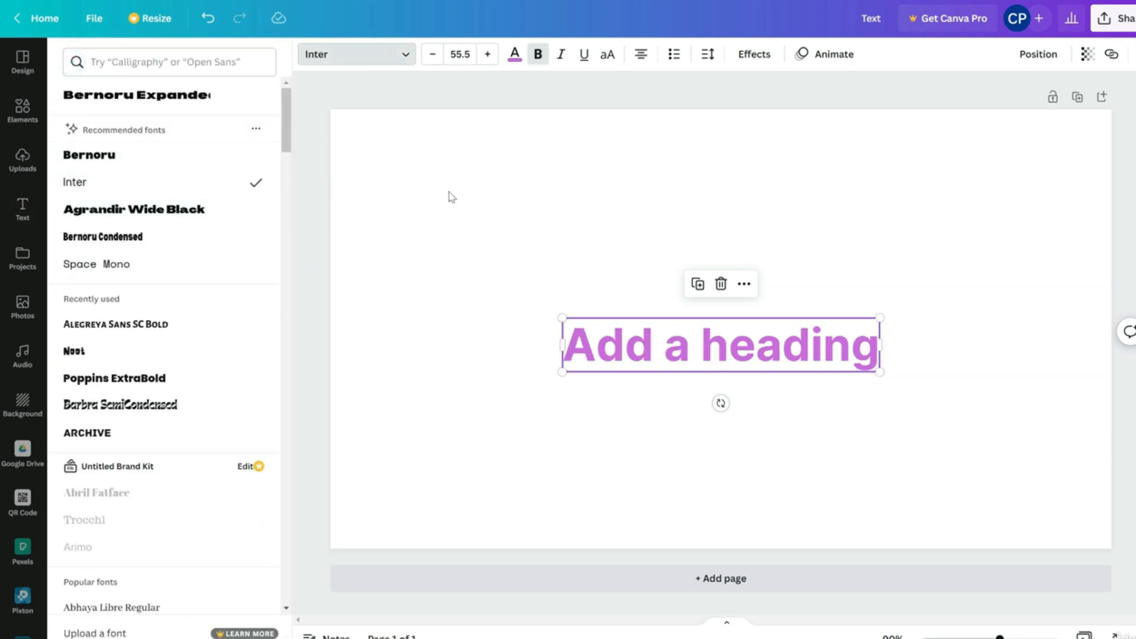
pyautogui.click(543, 60)
# Try bold, italic, underline and uppercase on the heading, leaving all of them off
pyautogui.click(544, 60)
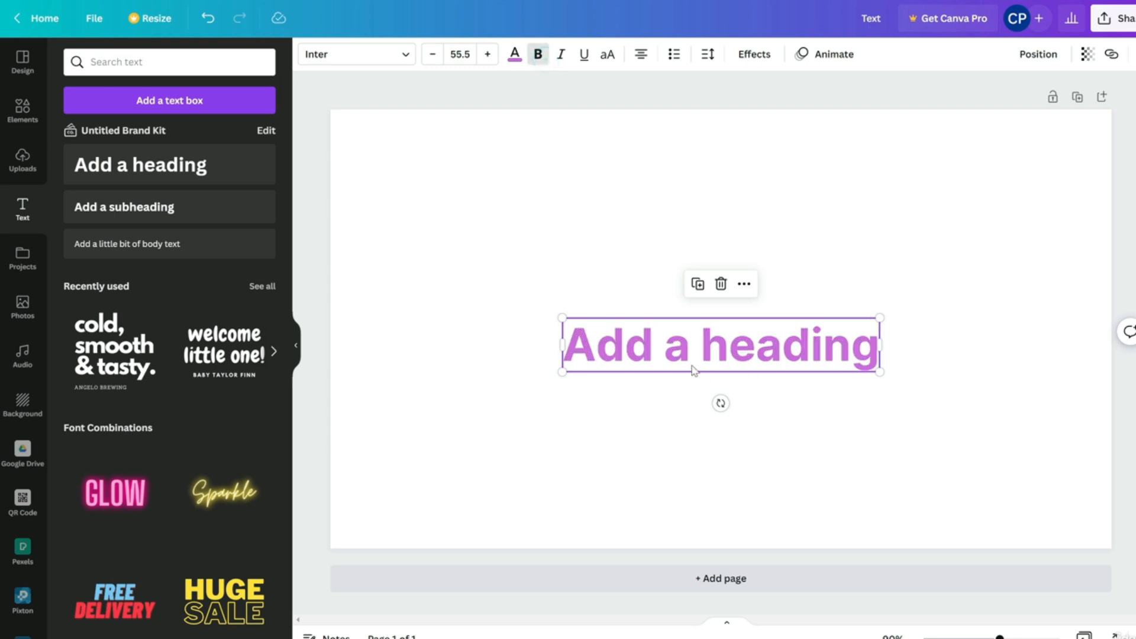
pyautogui.click(545, 65)
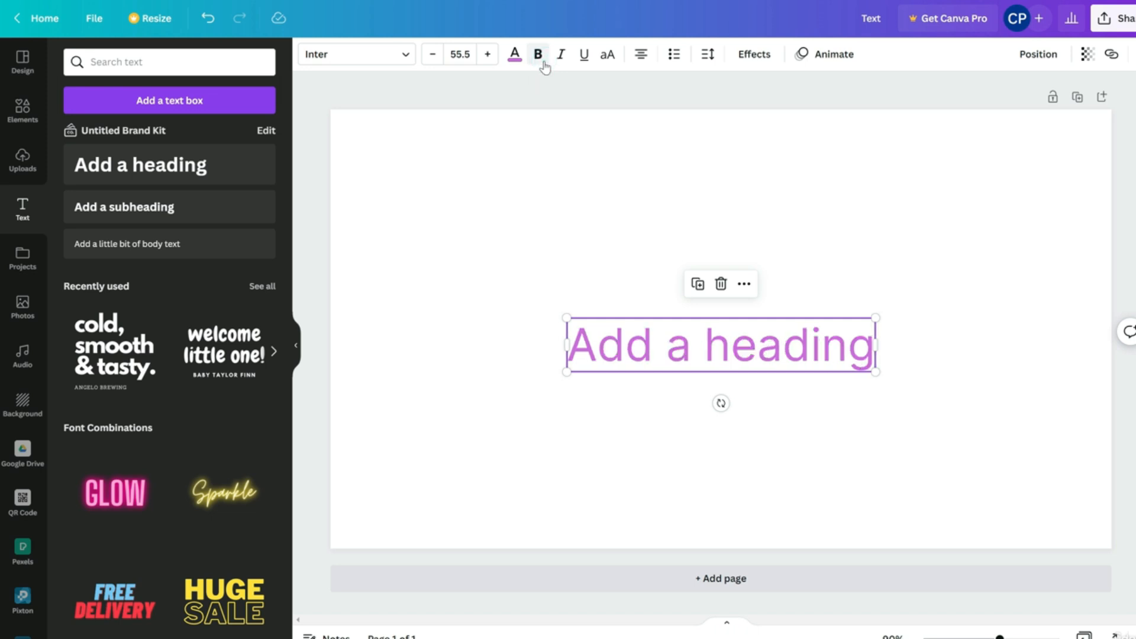
pyautogui.click(560, 59)
pyautogui.click(560, 61)
pyautogui.click(585, 56)
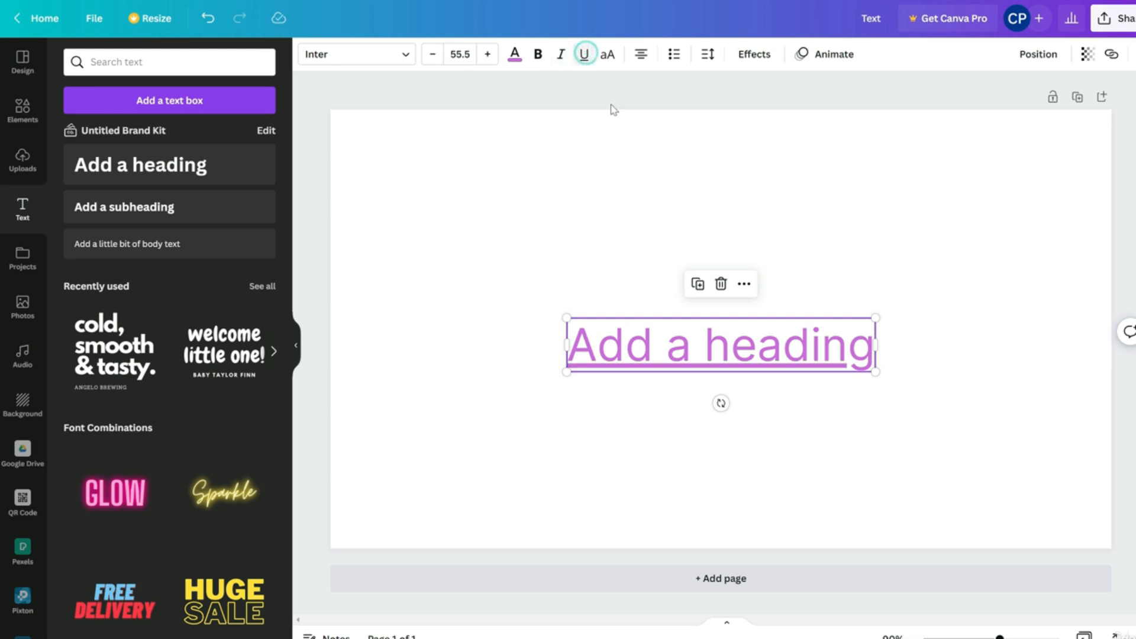
pyautogui.click(633, 136)
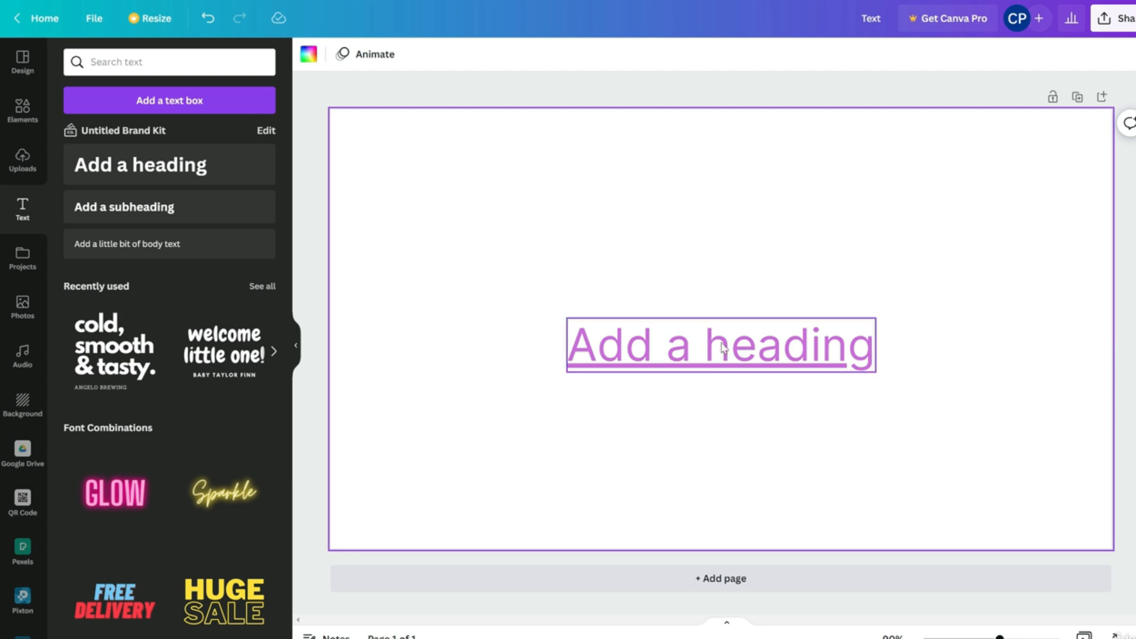
pyautogui.click(700, 345)
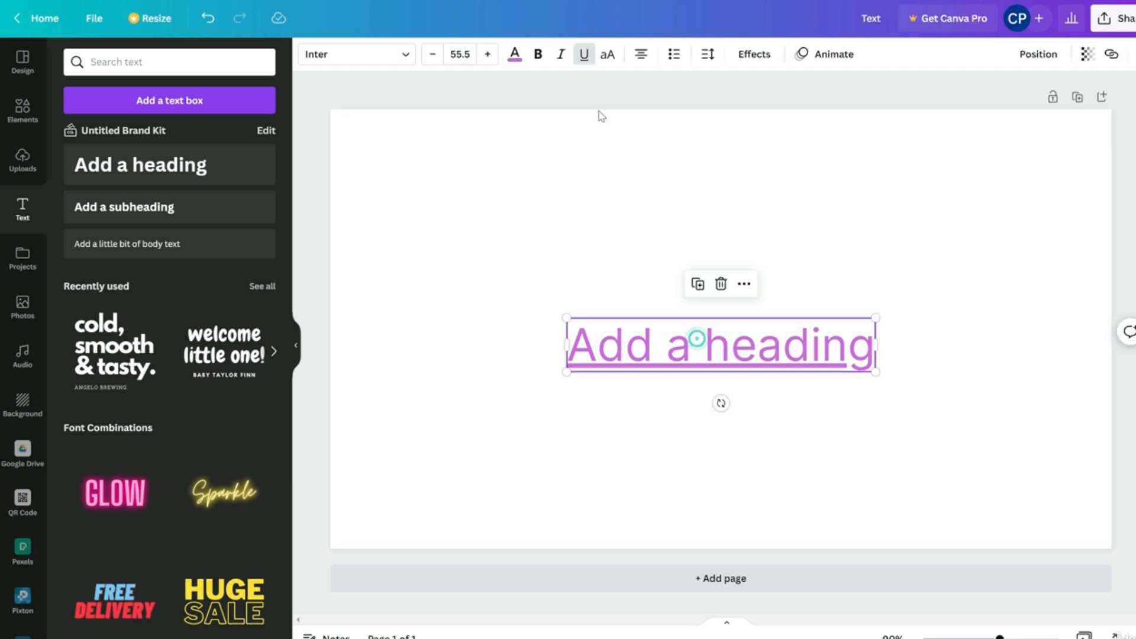
pyautogui.click(585, 54)
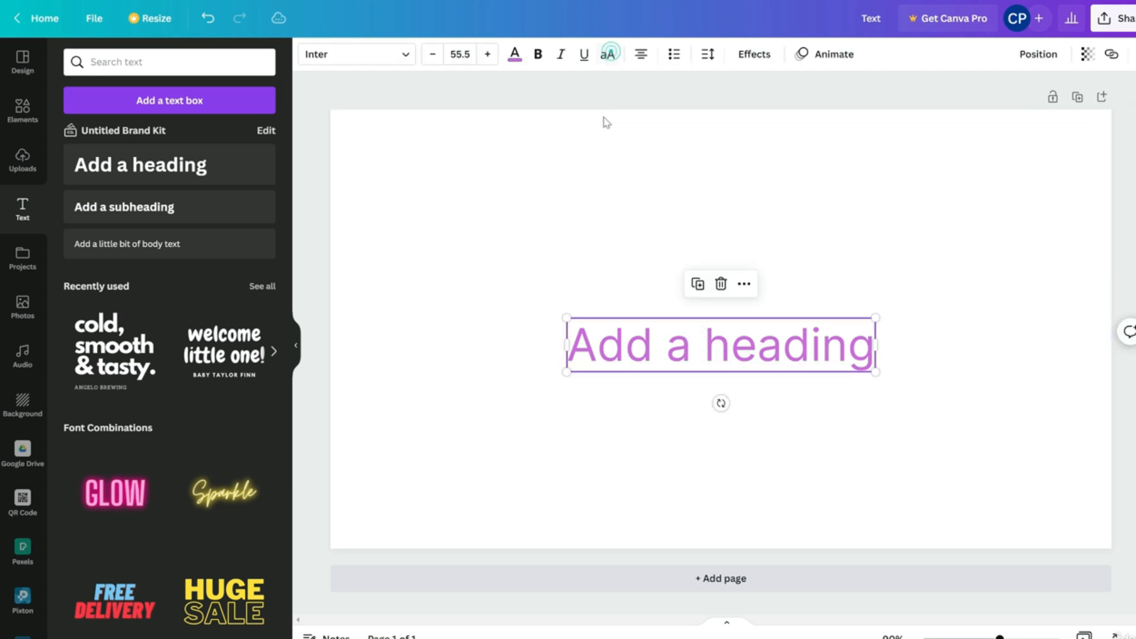
pyautogui.click(607, 59)
pyautogui.click(608, 56)
# Change the heading's alignment and reposition it near the page centre, toggling bullets on and off
pyautogui.click(643, 59)
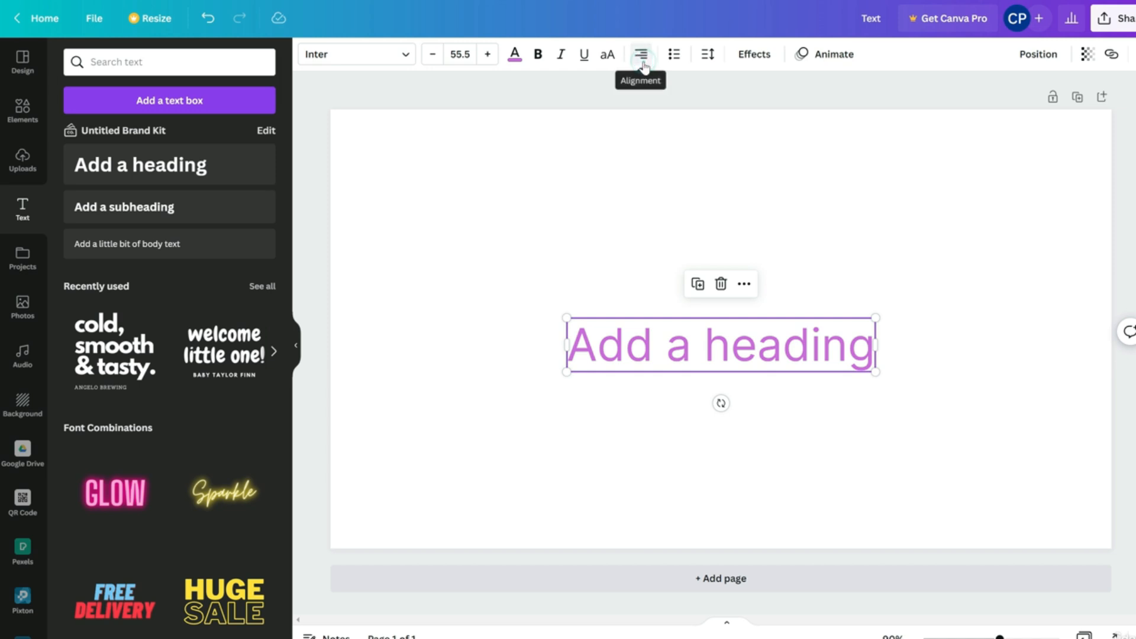
pyautogui.click(615, 189)
pyautogui.moveTo(710, 348); pyautogui.dragTo(563, 225)
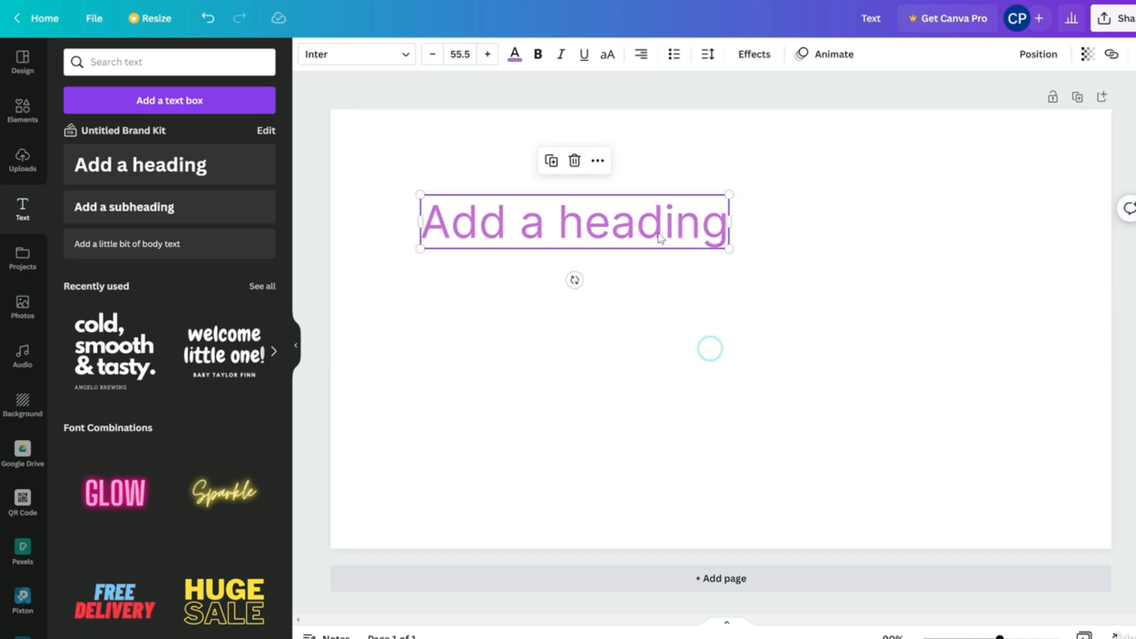
pyautogui.moveTo(647, 225); pyautogui.dragTo(781, 297)
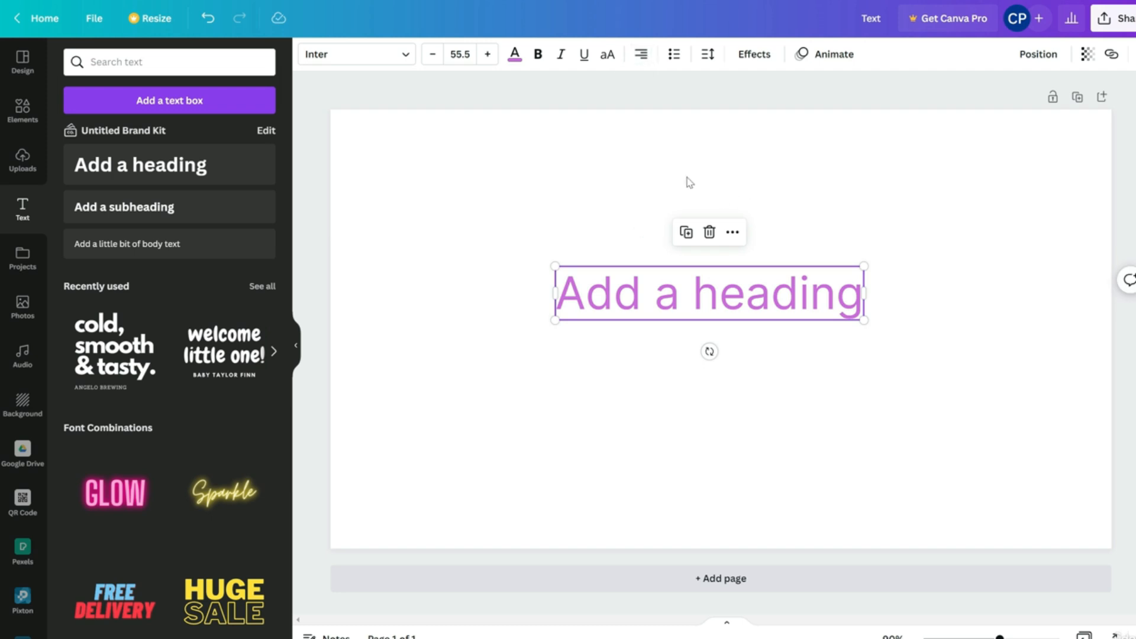
pyautogui.moveTo(606, 175); pyautogui.dragTo(657, 391)
pyautogui.moveTo(720, 299); pyautogui.dragTo(760, 362)
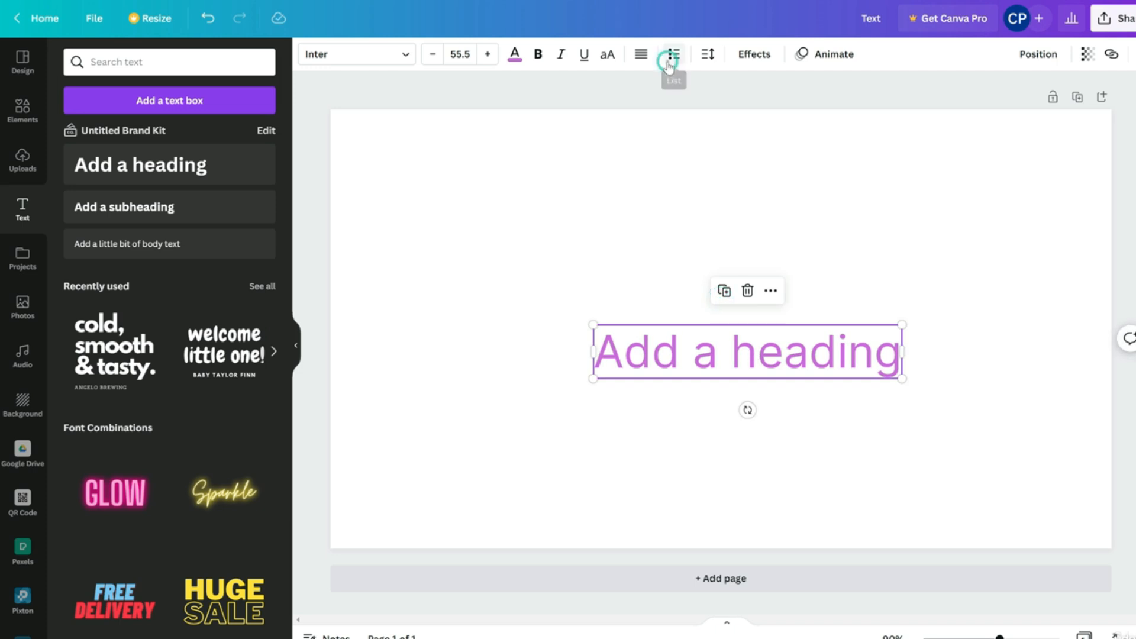
pyautogui.click(675, 56)
pyautogui.click(675, 56)
pyautogui.moveTo(704, 359); pyautogui.dragTo(676, 349)
pyautogui.moveTo(751, 368)
pyautogui.mouseDown()
pyautogui.moveTo(750, 338)
pyautogui.moveTo(750, 356)
pyautogui.mouseUp()
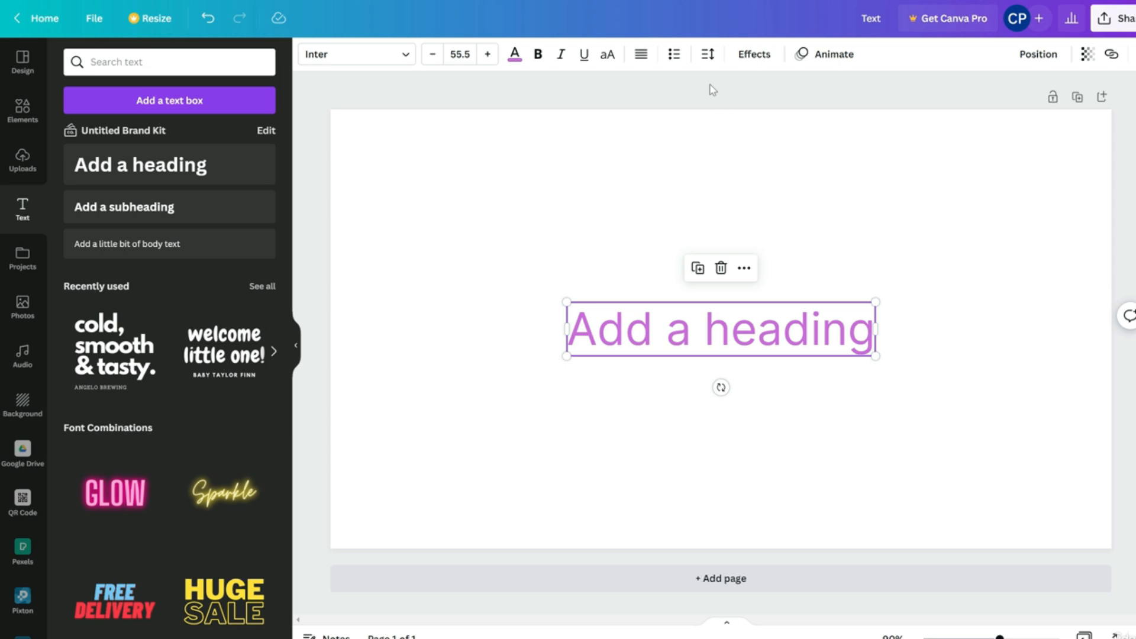
# Set the heading's letter spacing to 240 and adjust its line spacing
pyautogui.click(707, 56)
pyautogui.moveTo(751, 114); pyautogui.dragTo(825, 152)
pyautogui.moveTo(923, 344); pyautogui.dragTo(827, 350)
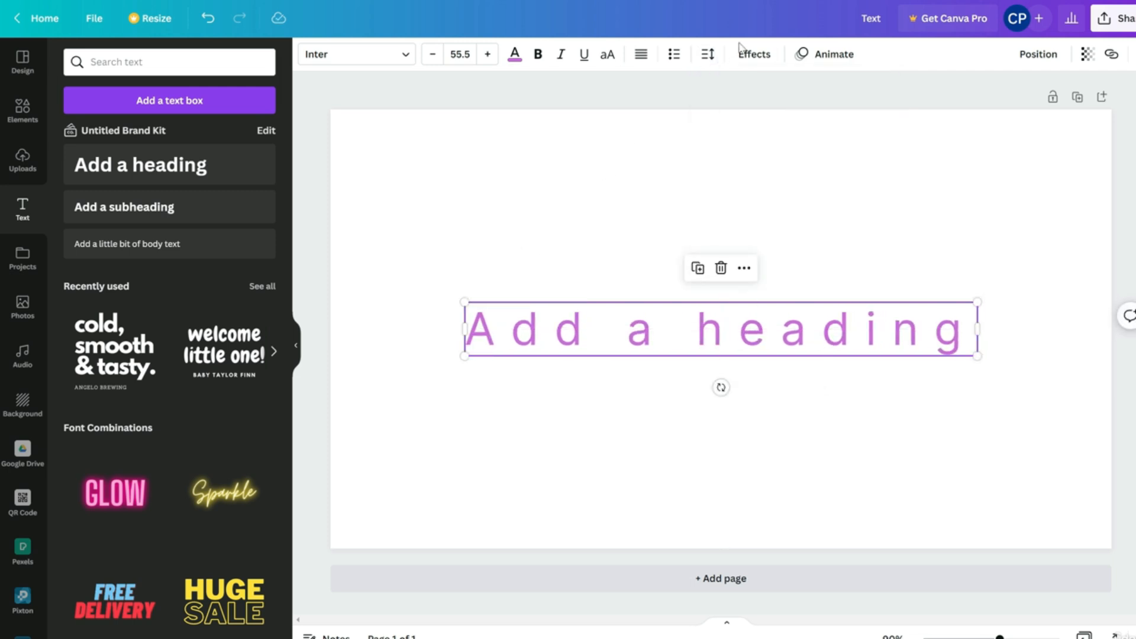
# Try a black heading shadow with offset 100 and direction 94, adjusting blur and transparency
pyautogui.click(760, 69)
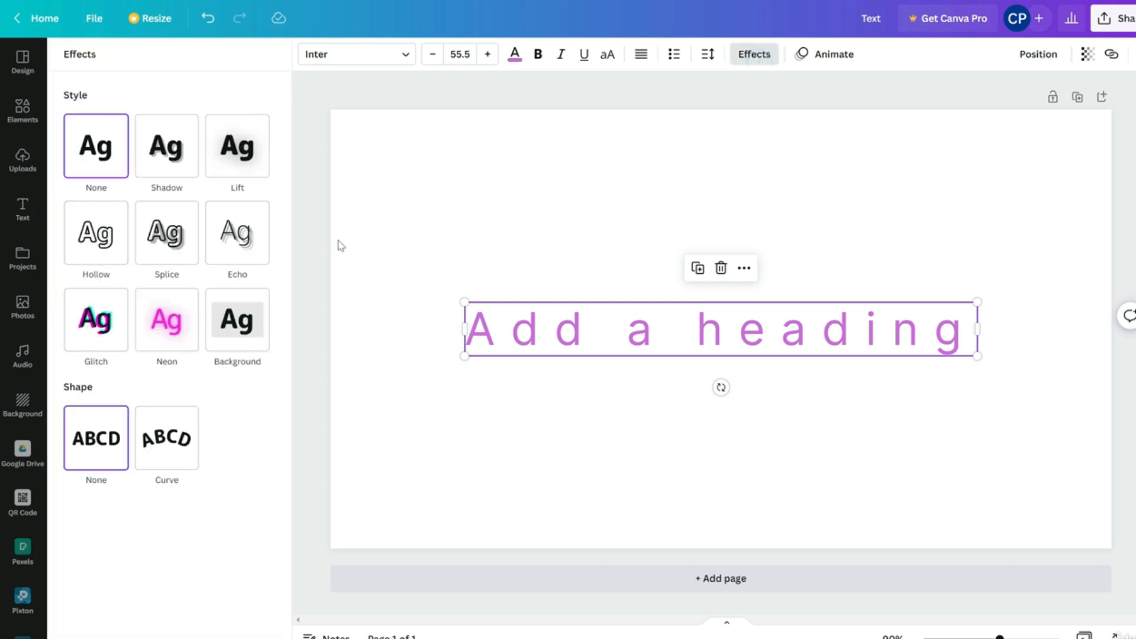
pyautogui.click(176, 176)
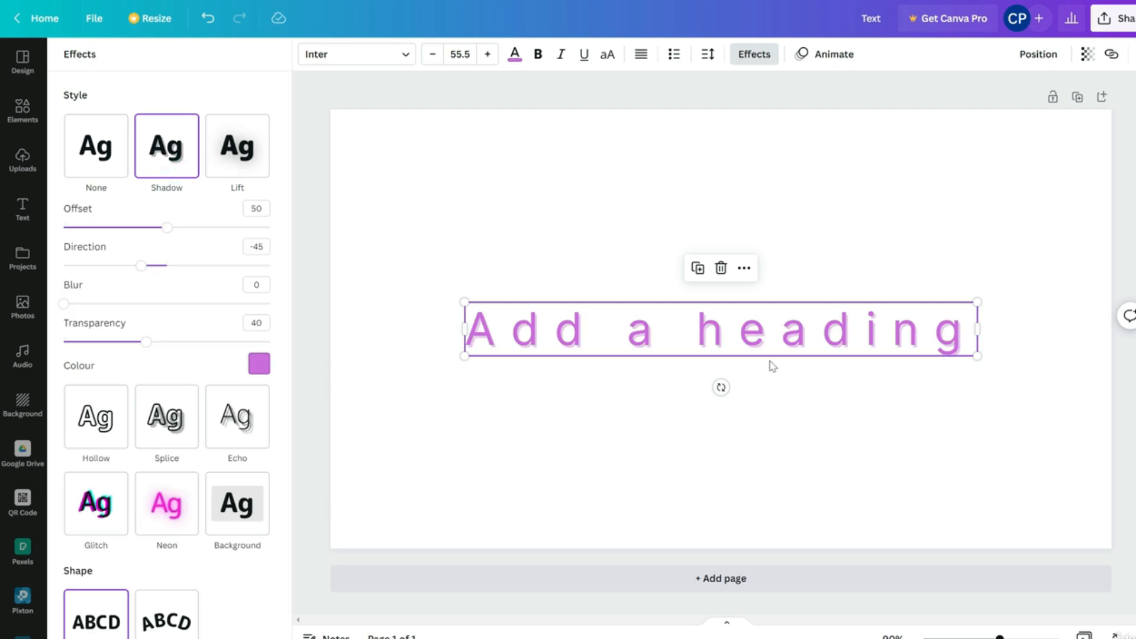
pyautogui.click(260, 363)
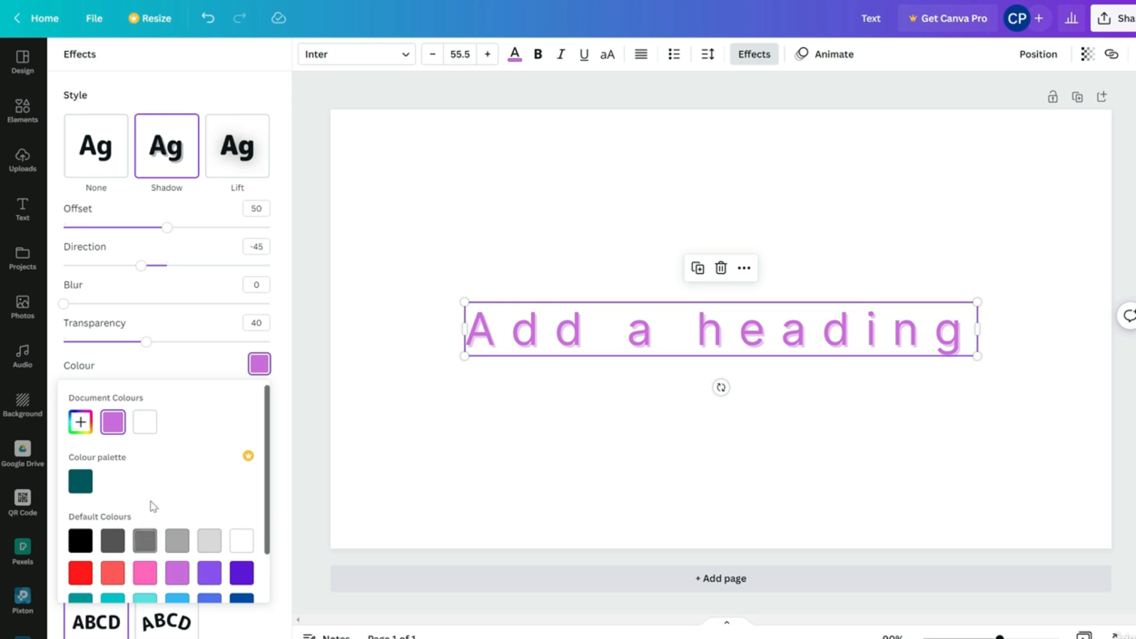
pyautogui.scroll(-1, 148, 509)
pyautogui.click(82, 478)
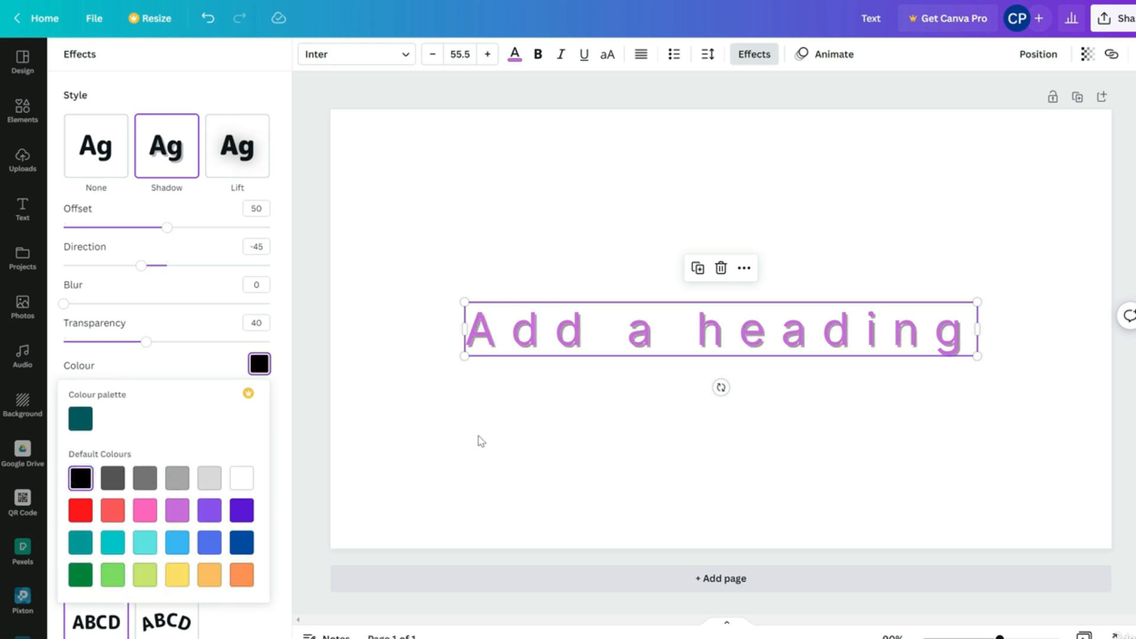
pyautogui.moveTo(168, 233); pyautogui.dragTo(226, 288)
pyautogui.moveTo(148, 271); pyautogui.dragTo(227, 321)
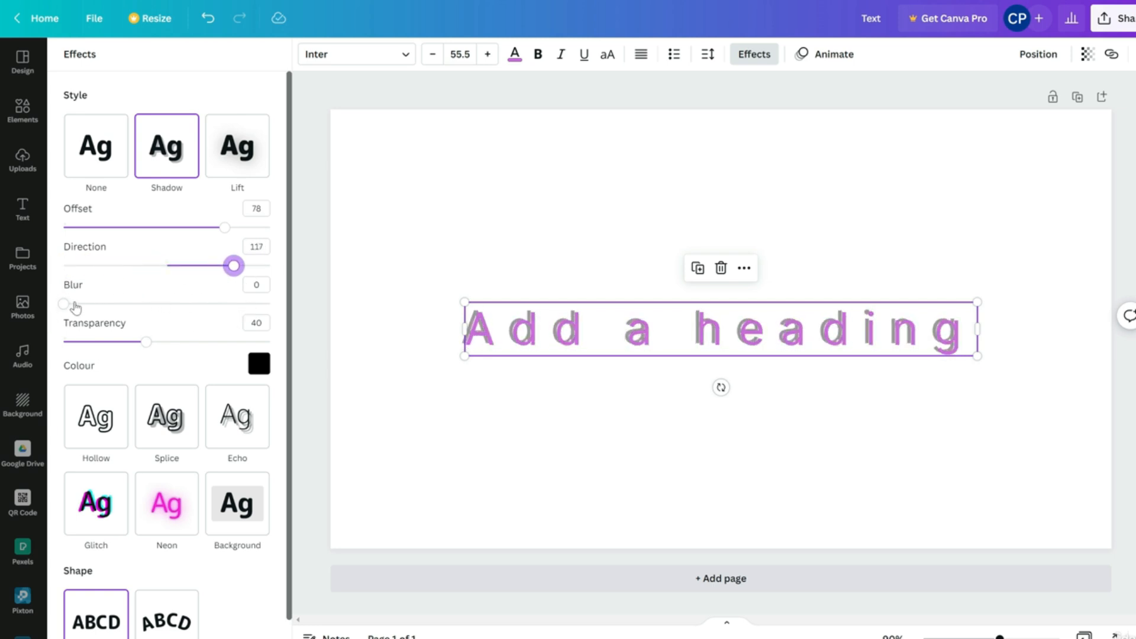
pyautogui.moveTo(71, 308)
pyautogui.mouseDown()
pyautogui.moveTo(213, 305)
pyautogui.moveTo(66, 306)
pyautogui.mouseUp()
pyautogui.moveTo(146, 342)
pyautogui.mouseDown()
pyautogui.moveTo(77, 343)
pyautogui.moveTo(190, 348)
pyautogui.moveTo(147, 353)
pyautogui.mouseUp()
pyautogui.scroll(-1, 207, 387)
pyautogui.scroll(1, 242, 340)
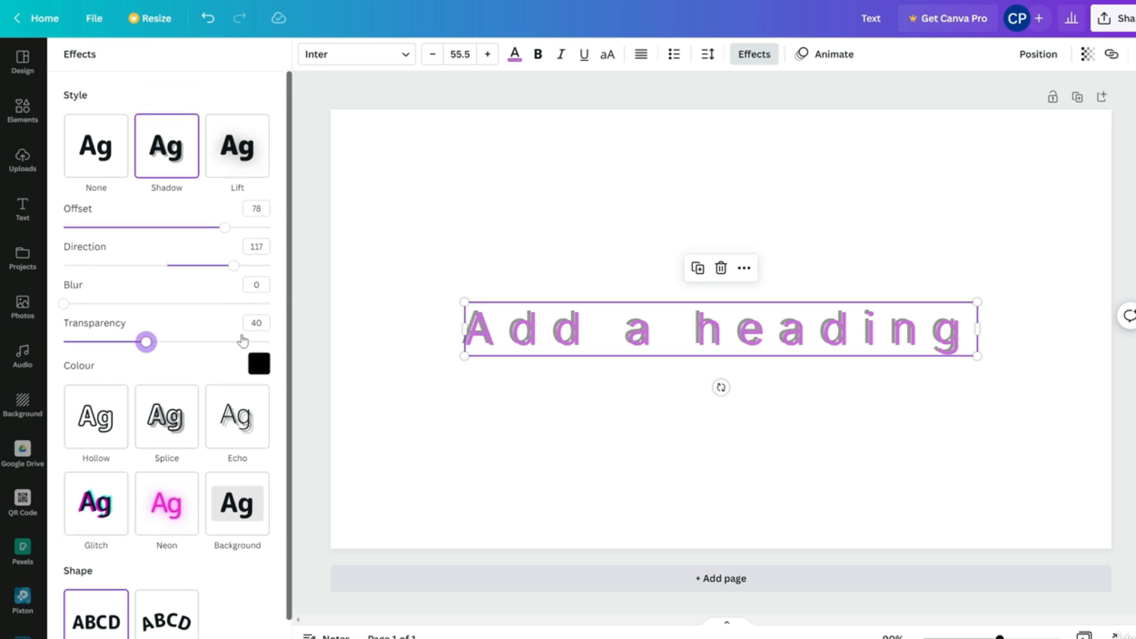
# Try Lift, Hollow, Splice, Echo, Glitch and Neon effects, settling on a rounded Background box
pyautogui.click(241, 165)
pyautogui.moveTo(168, 227); pyautogui.dragTo(258, 259)
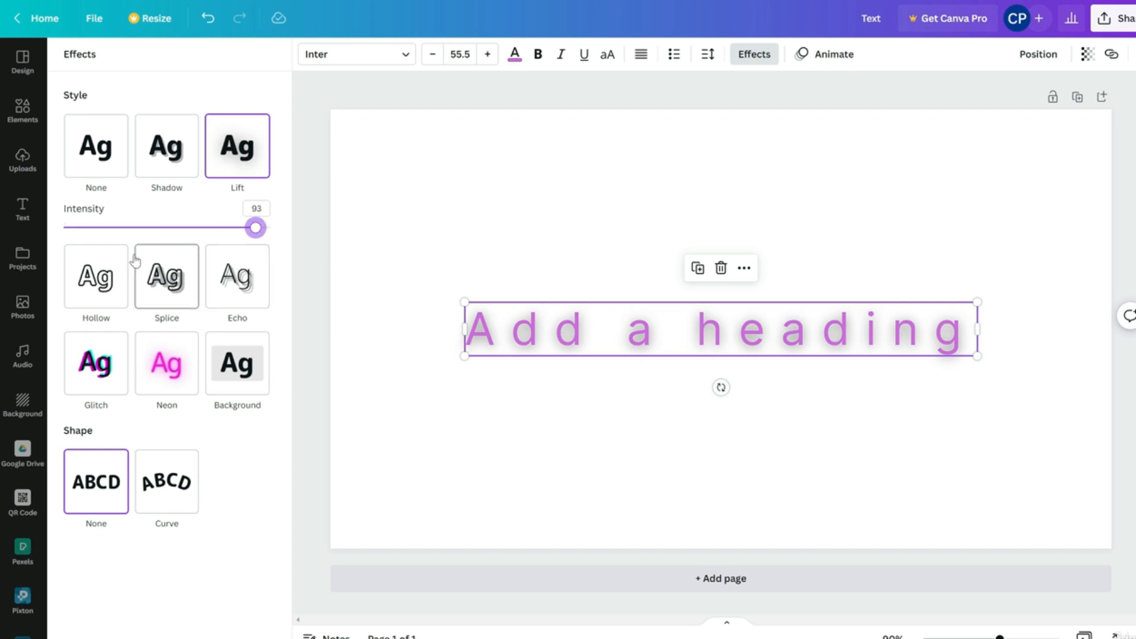
pyautogui.click(96, 277)
pyautogui.click(169, 246)
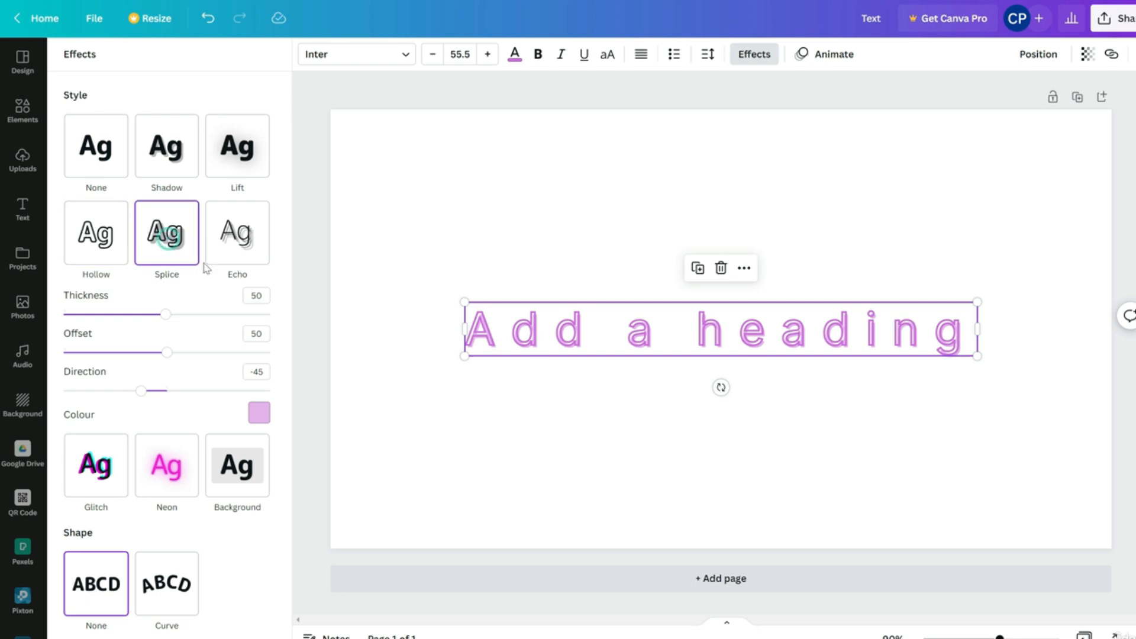
pyautogui.click(247, 236)
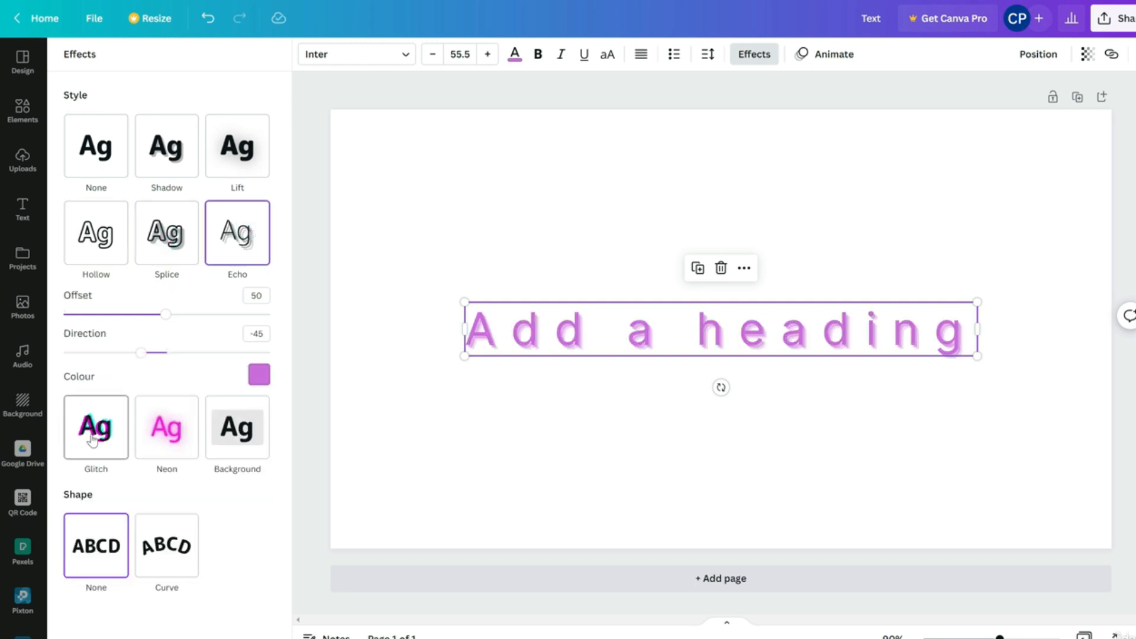
pyautogui.click(91, 433)
pyautogui.click(168, 332)
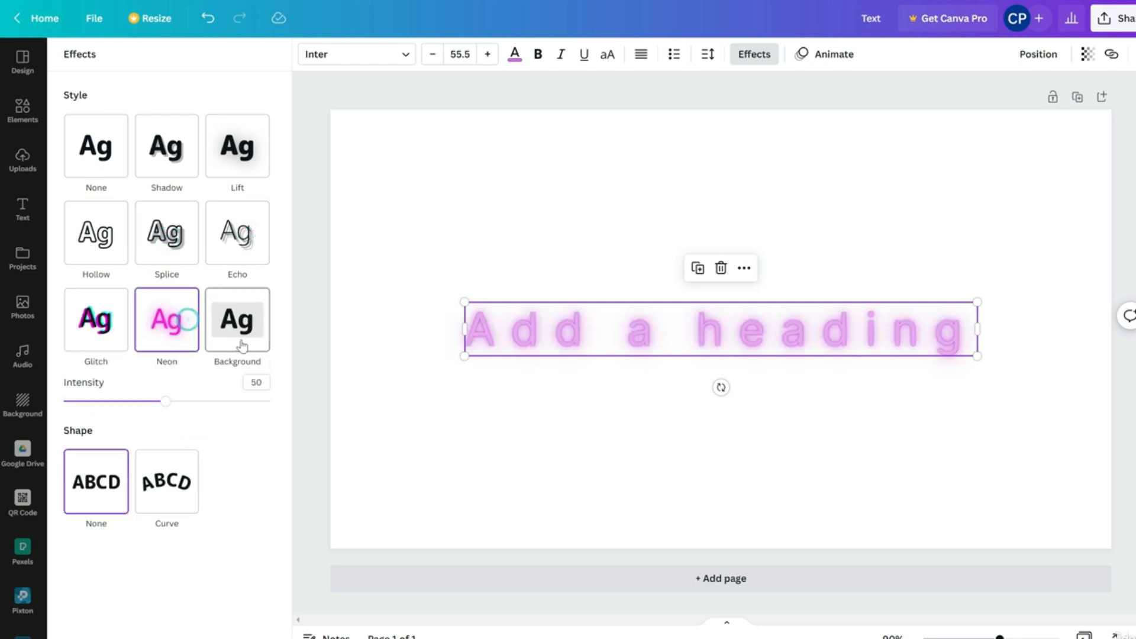
pyautogui.click(240, 342)
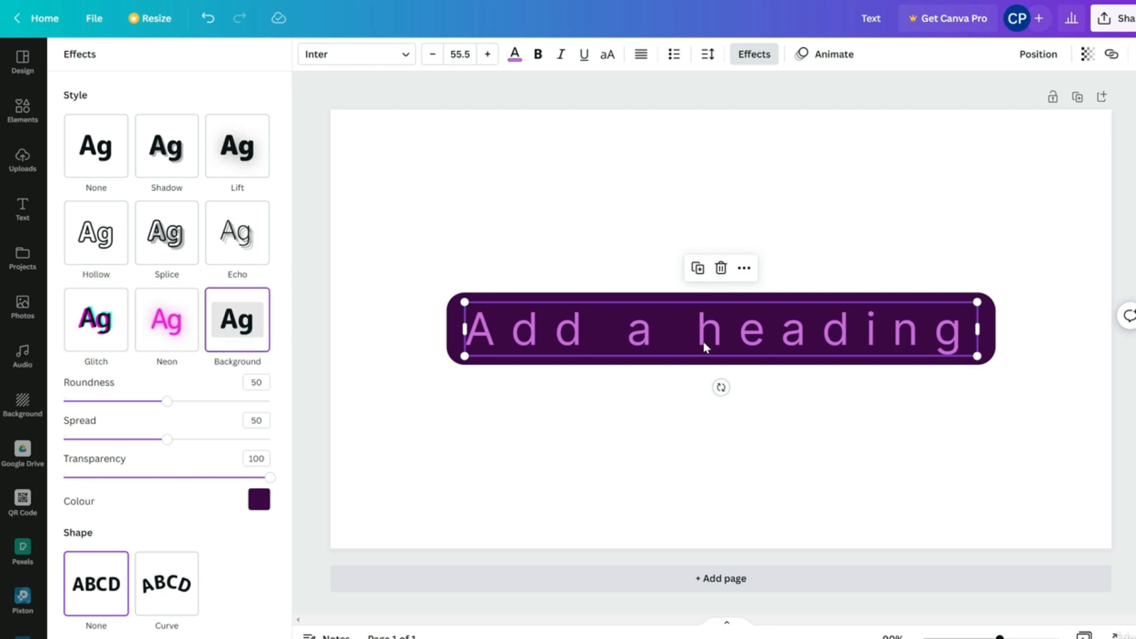
# Make the heading text white and move it to the right
pyautogui.click(556, 266)
pyautogui.click(609, 239)
pyautogui.click(637, 316)
pyautogui.click(515, 58)
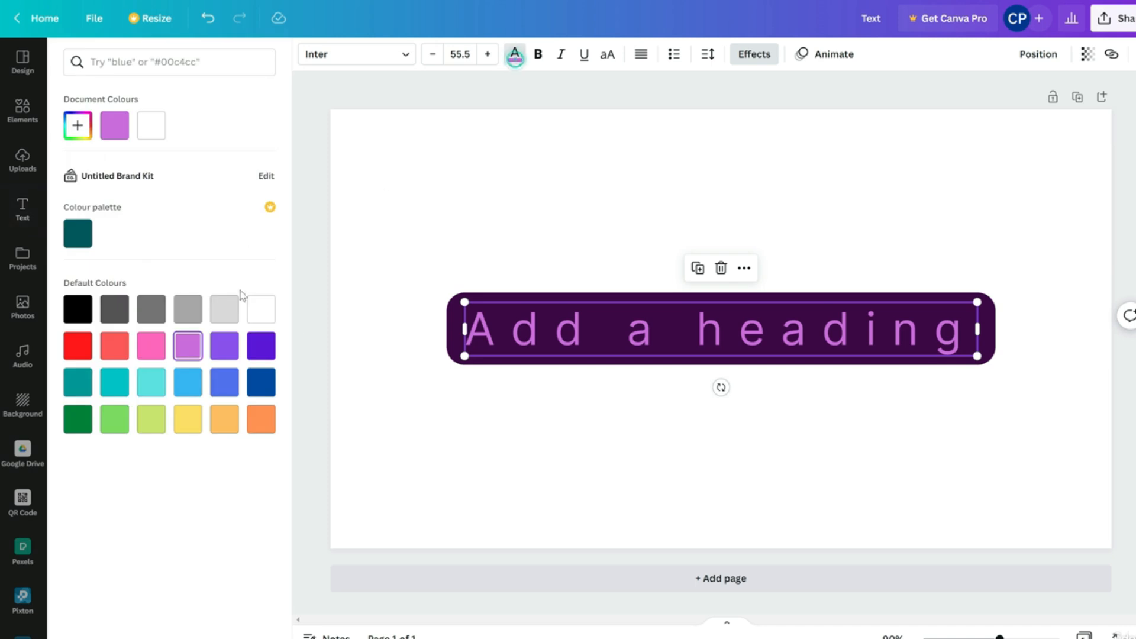
pyautogui.click(261, 308)
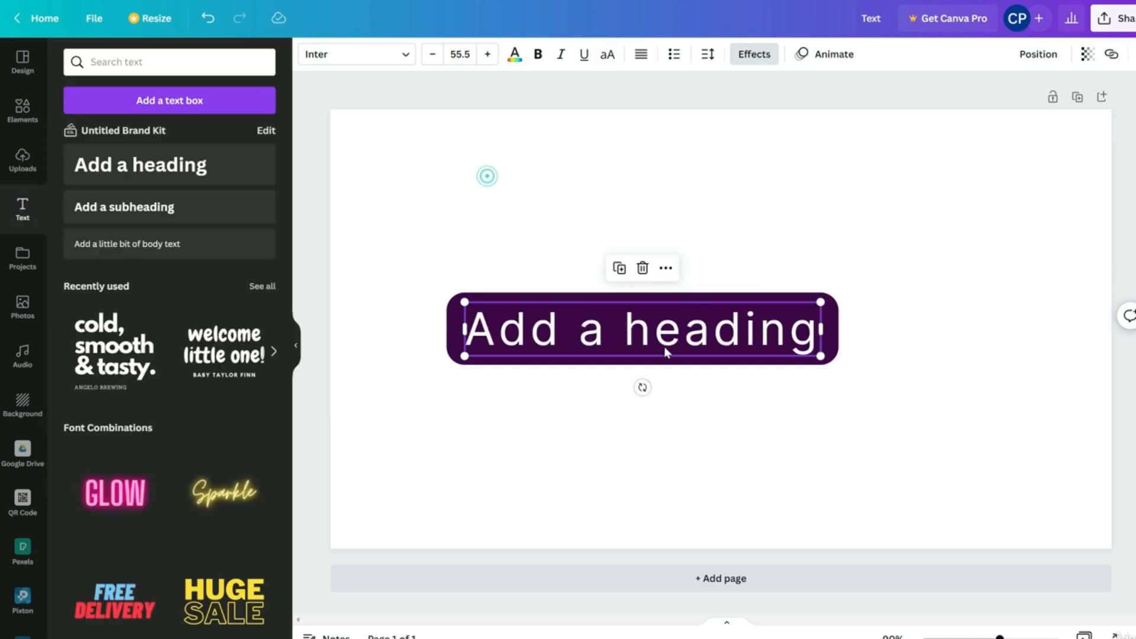
pyautogui.moveTo(664, 347); pyautogui.dragTo(742, 346)
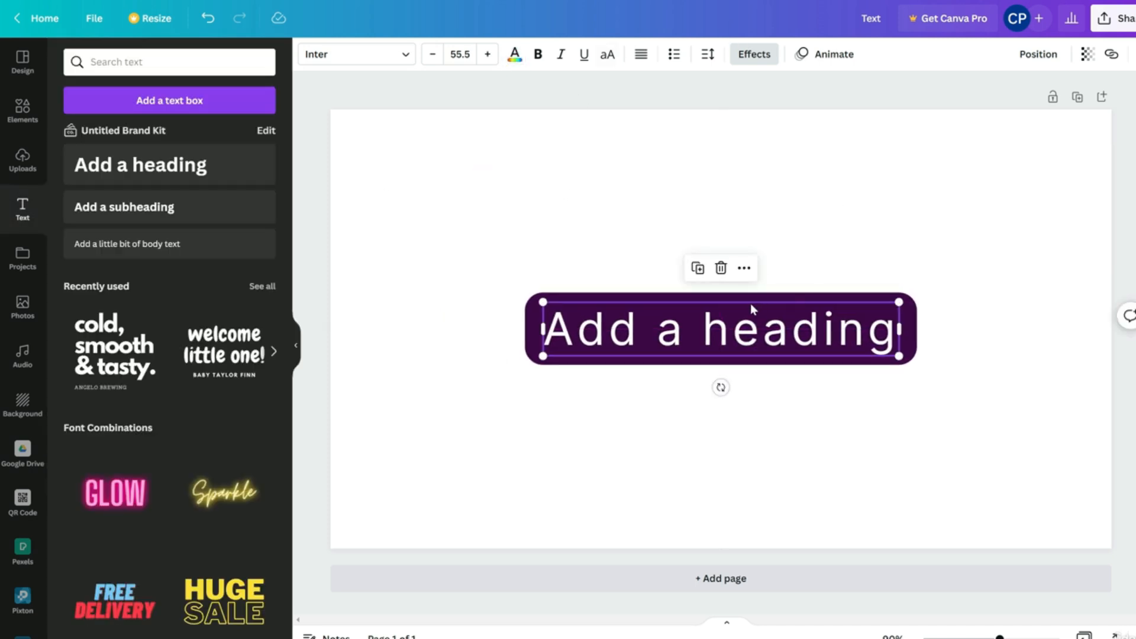
pyautogui.click(515, 56)
# Change the heading's Background effect colour to turquoise
pyautogui.click(632, 301)
pyautogui.click(761, 59)
pyautogui.click(260, 500)
pyautogui.click(111, 427)
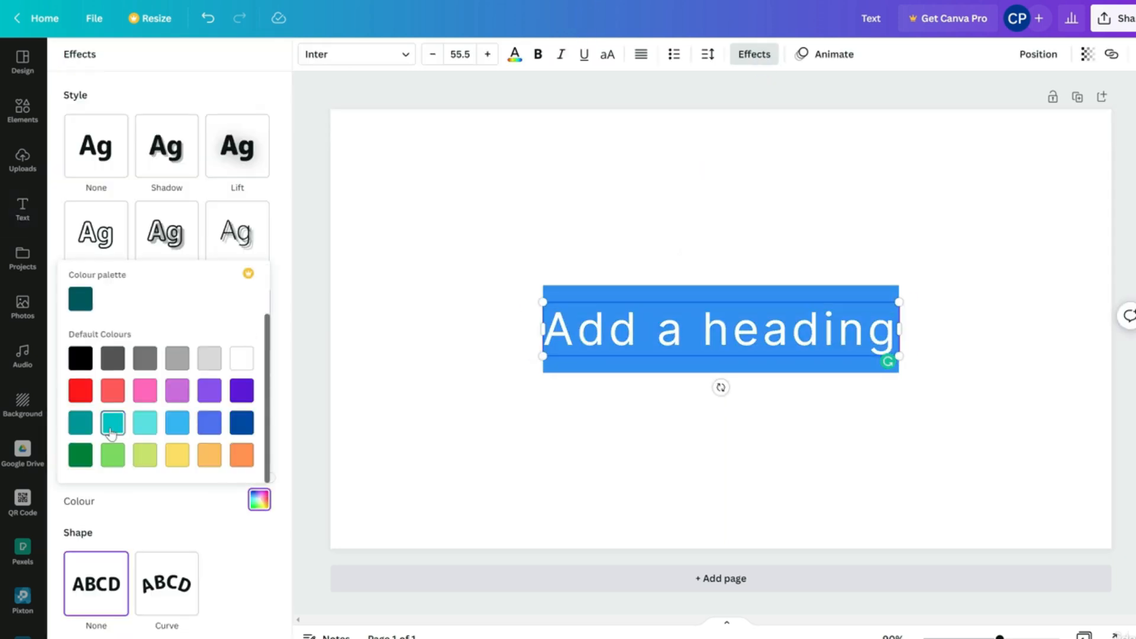
pyautogui.click(517, 274)
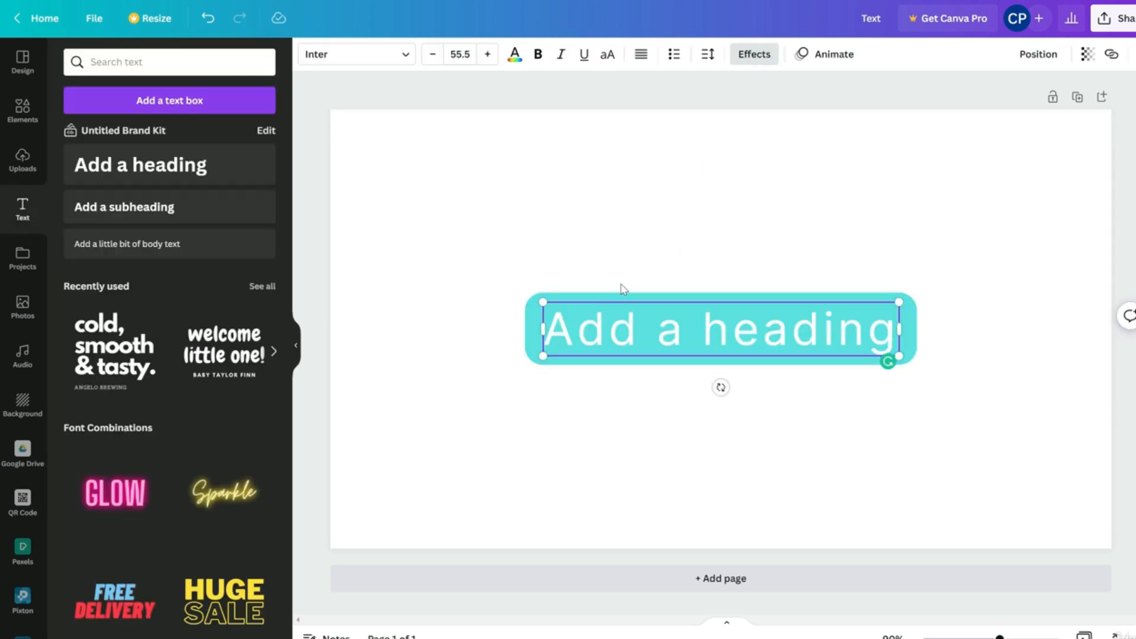
# Set the font to Poppins ExtraBold and insert 'AI ML DATA' as its own middle line
pyautogui.click(410, 54)
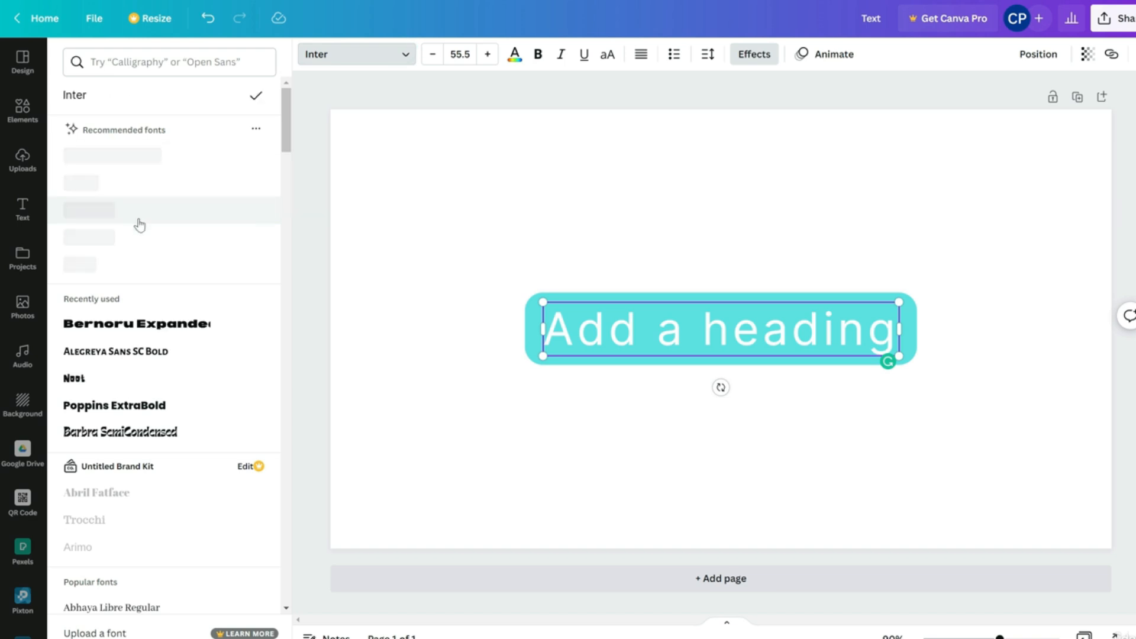
pyautogui.click(114, 406)
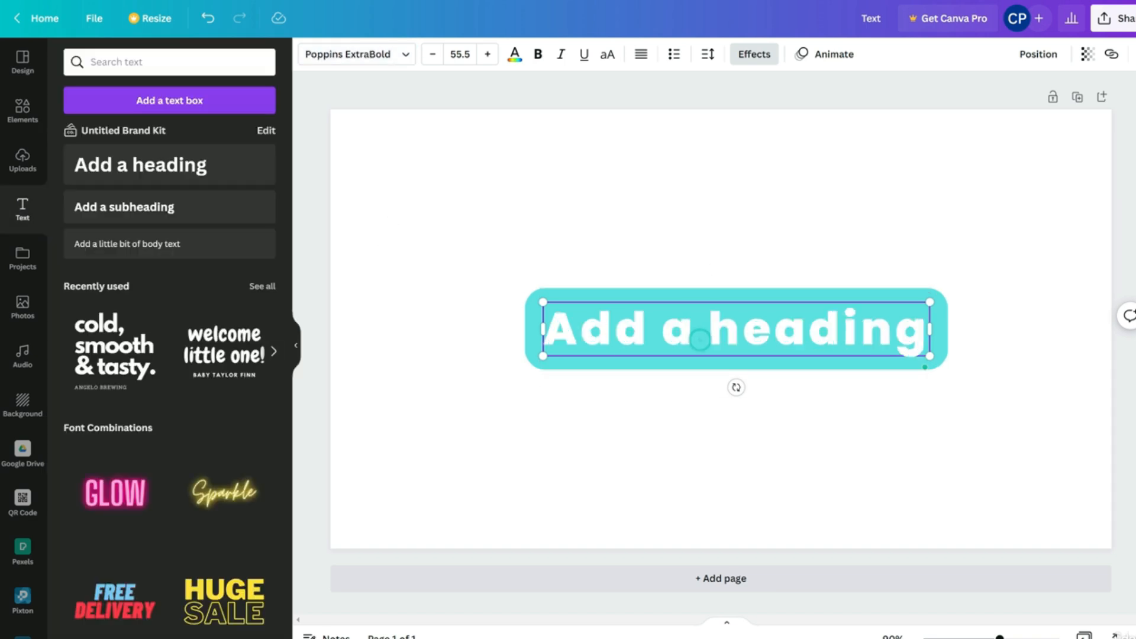
pyautogui.press('Return')
pyautogui.press('Return')
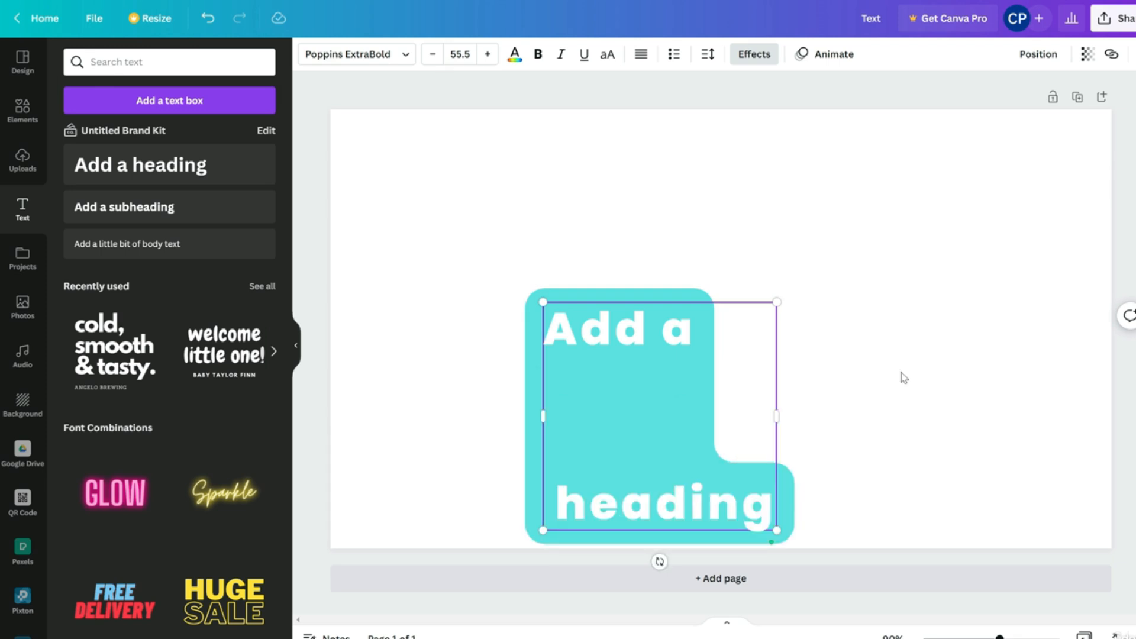
pyautogui.moveTo(785, 414); pyautogui.dragTo(864, 302)
pyautogui.click(604, 405)
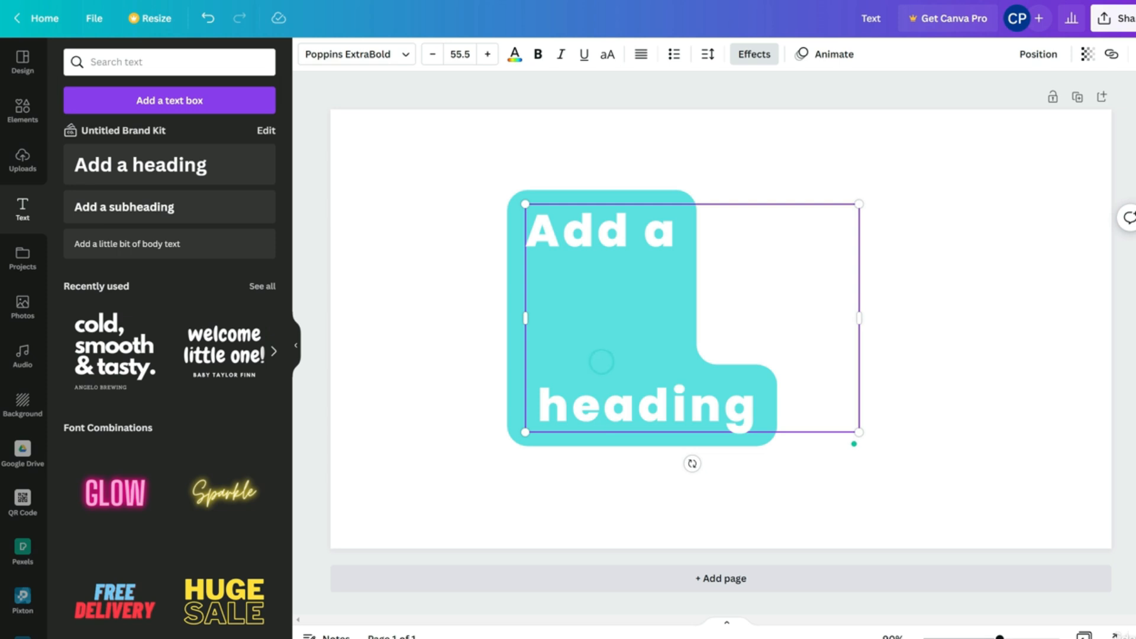
pyautogui.press('BackSpace')
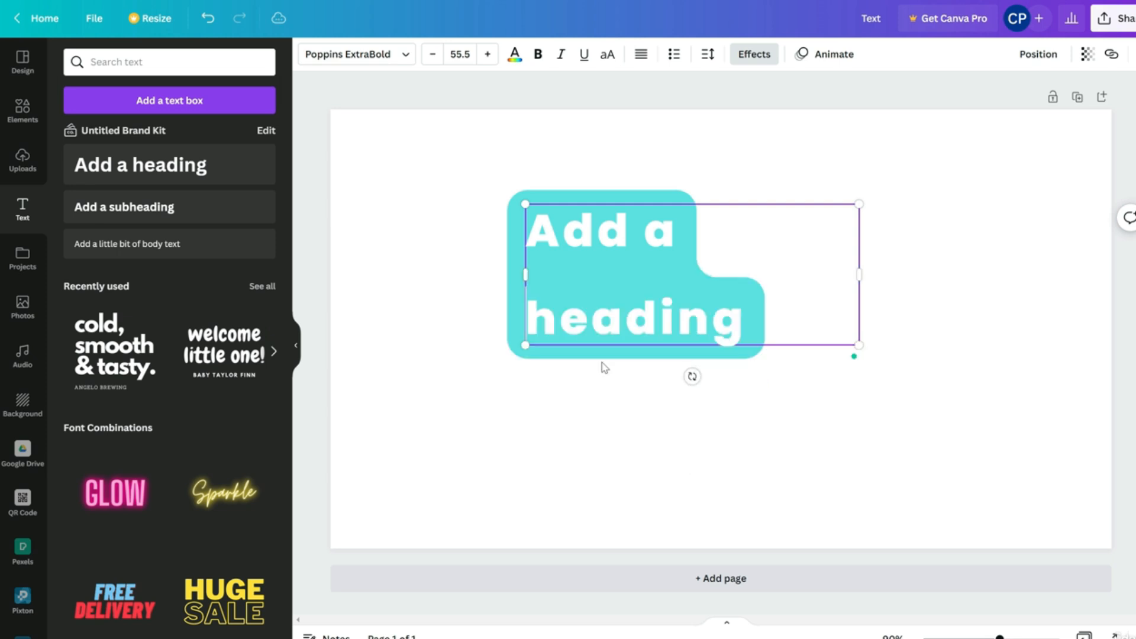
pyautogui.write('AI ML DATA')
pyautogui.press('Return')
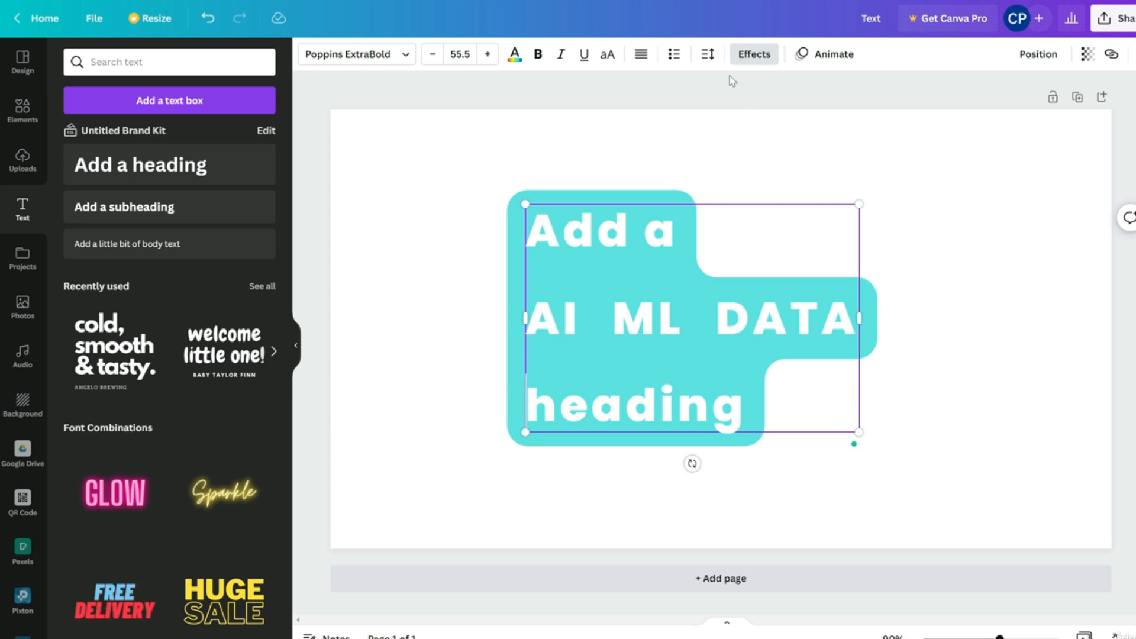
pyautogui.click(754, 54)
# Raise the background box roundness to 55 and centre the heading lines
pyautogui.moveTo(167, 402); pyautogui.dragTo(171, 439)
pyautogui.moveTo(269, 482)
pyautogui.mouseDown()
pyautogui.moveTo(229, 478)
pyautogui.moveTo(270, 477)
pyautogui.mouseUp()
pyautogui.click(646, 59)
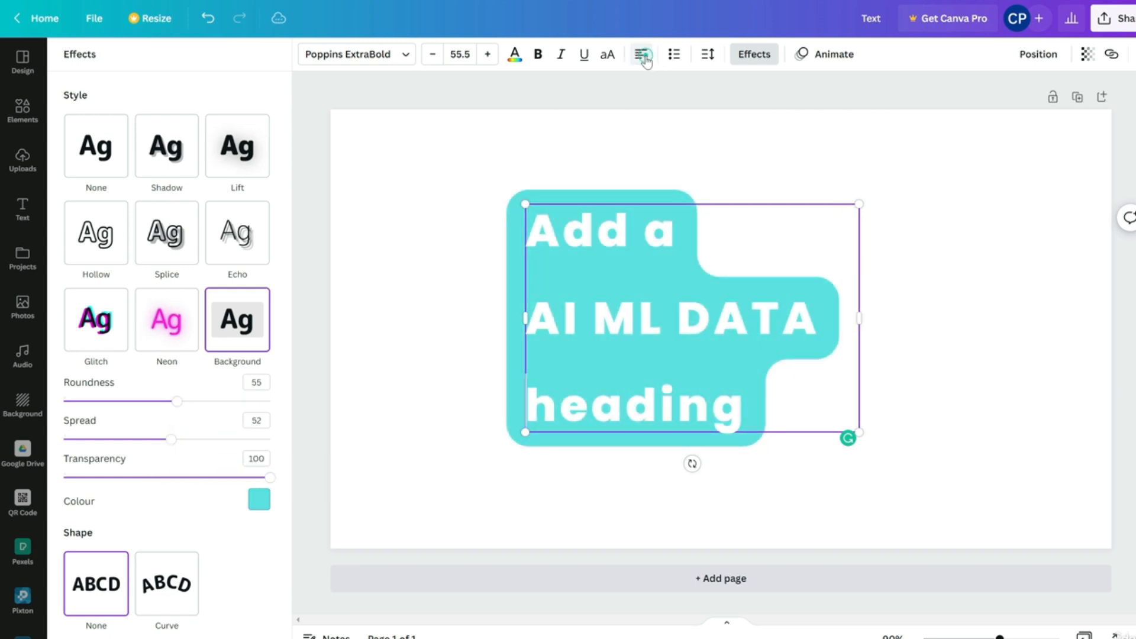
pyautogui.click(646, 59)
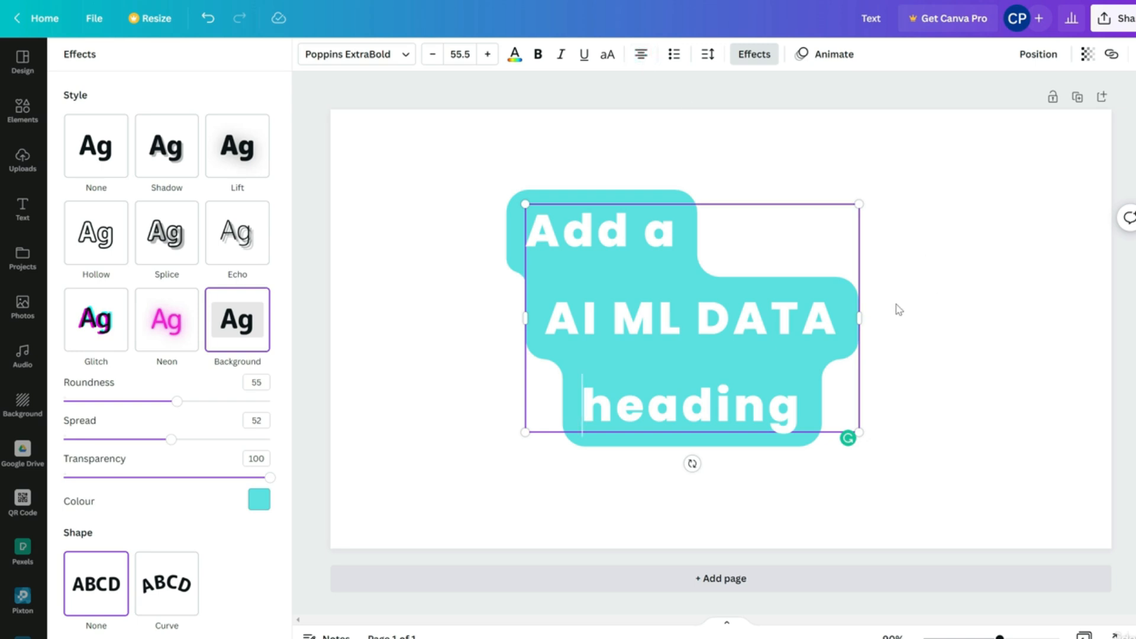
# Widen the heading box on both sides and reapply the Background effect
pyautogui.moveTo(861, 322); pyautogui.dragTo(1083, 293)
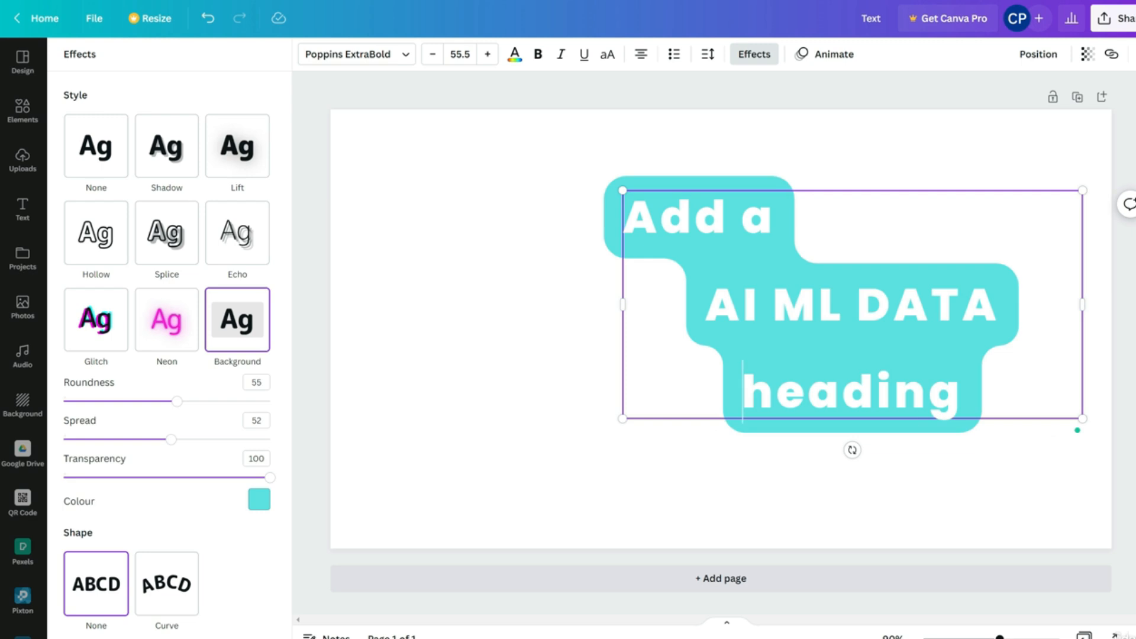
pyautogui.moveTo(622, 306); pyautogui.dragTo(447, 308)
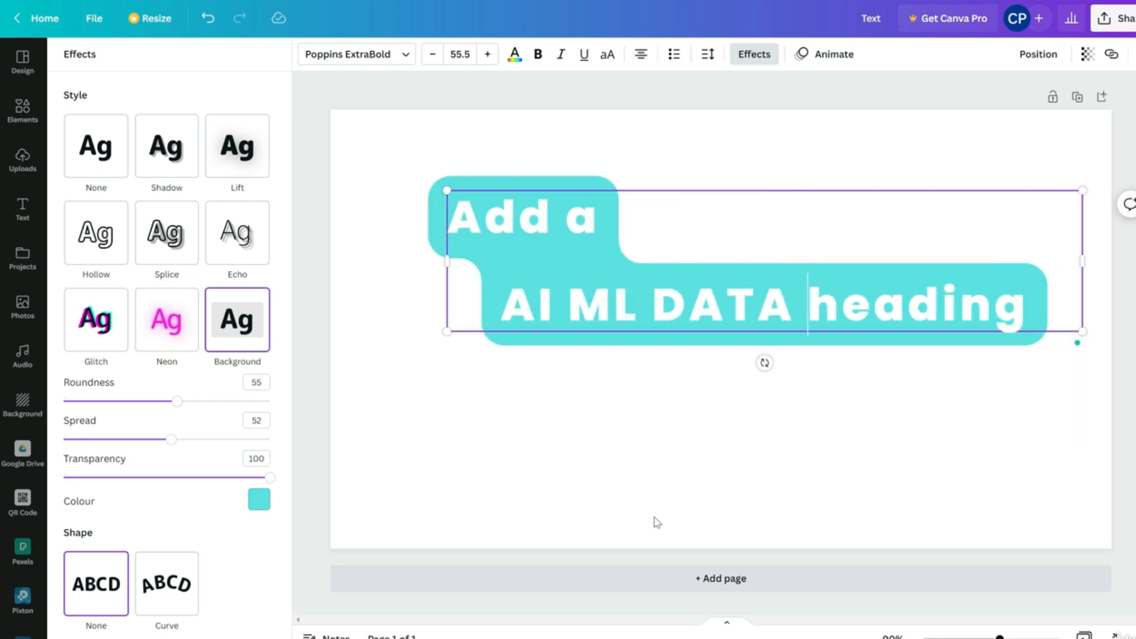
pyautogui.click(654, 519)
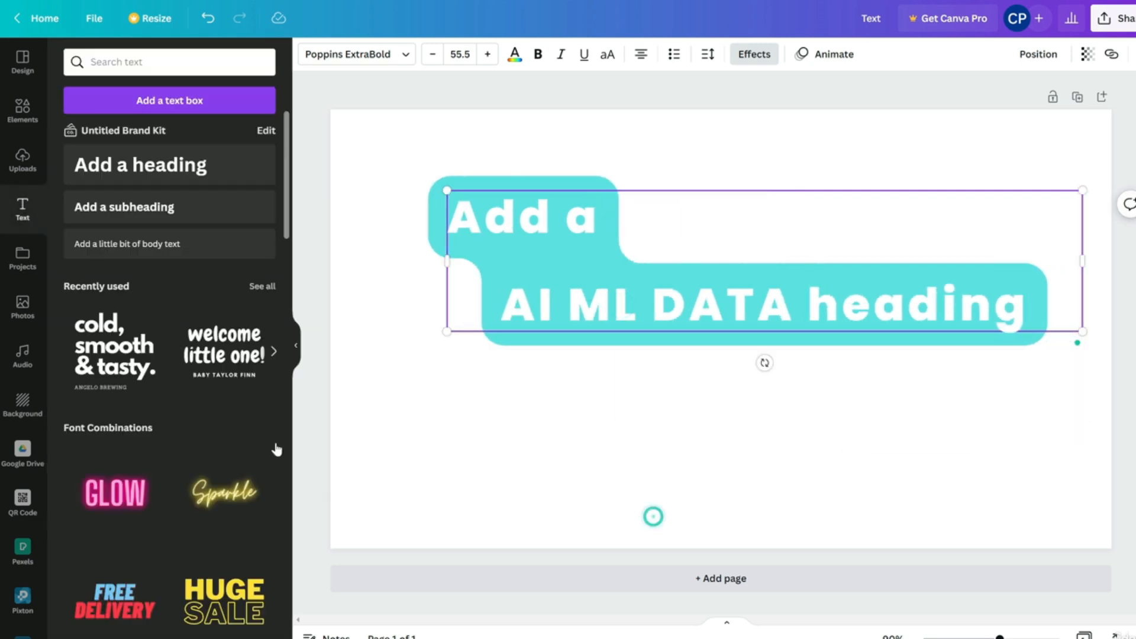
pyautogui.click(747, 62)
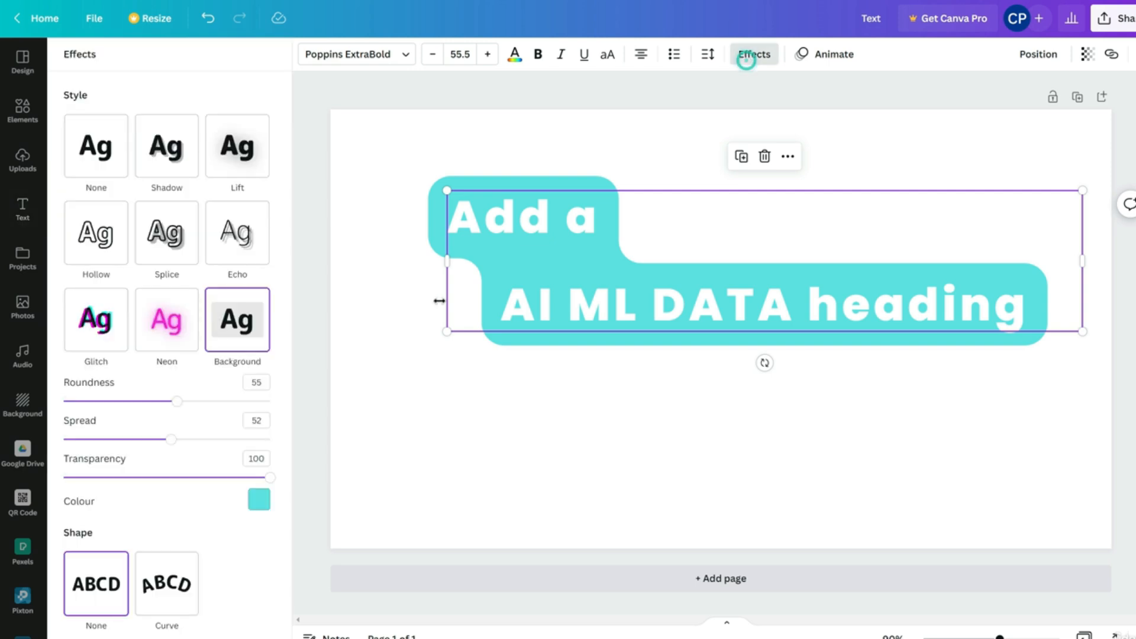
pyautogui.click(237, 339)
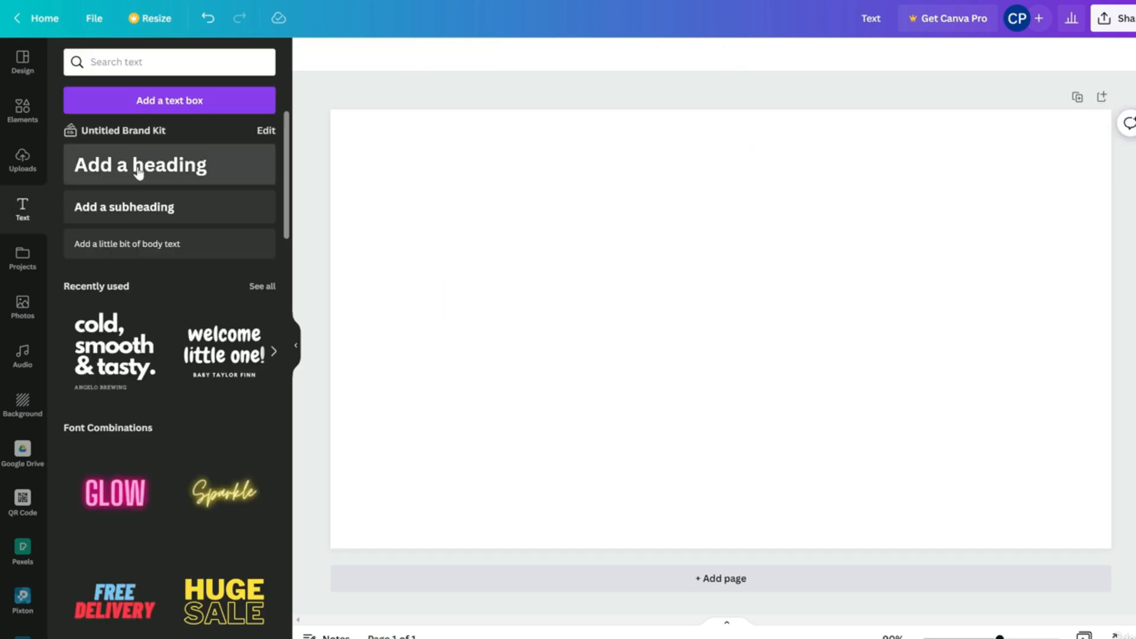
# Add a new default heading, curve it into an arc and move it higher
pyautogui.click(137, 165)
pyautogui.click(754, 54)
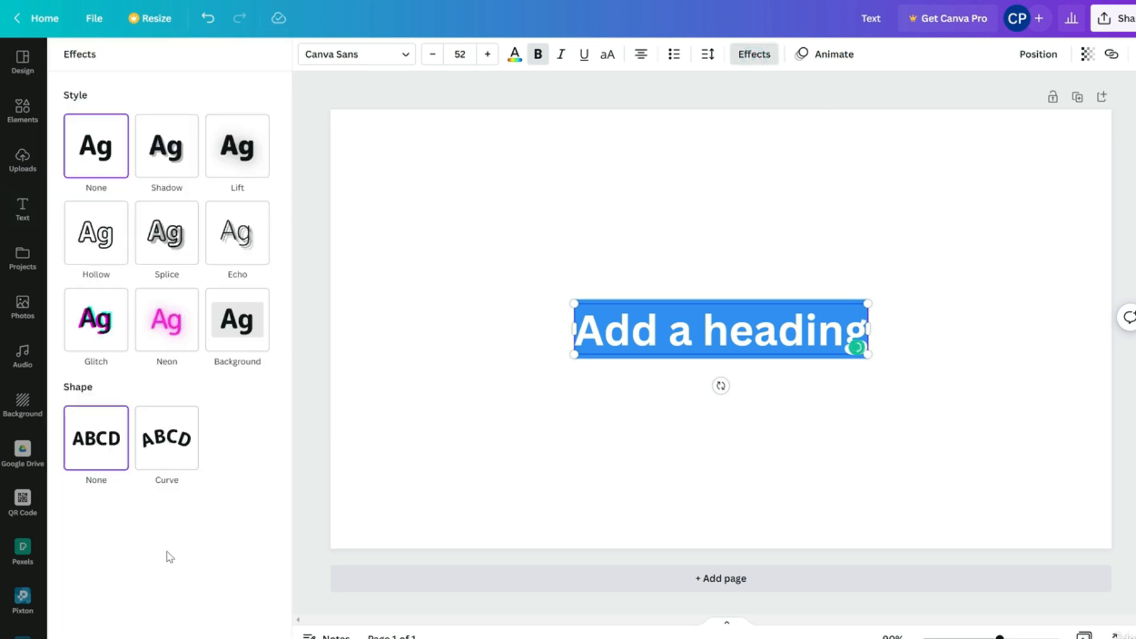
pyautogui.click(180, 454)
pyautogui.moveTo(728, 366); pyautogui.dragTo(713, 277)
# Place a teal circle under the curved heading and centre the heading around it
pyautogui.click(22, 110)
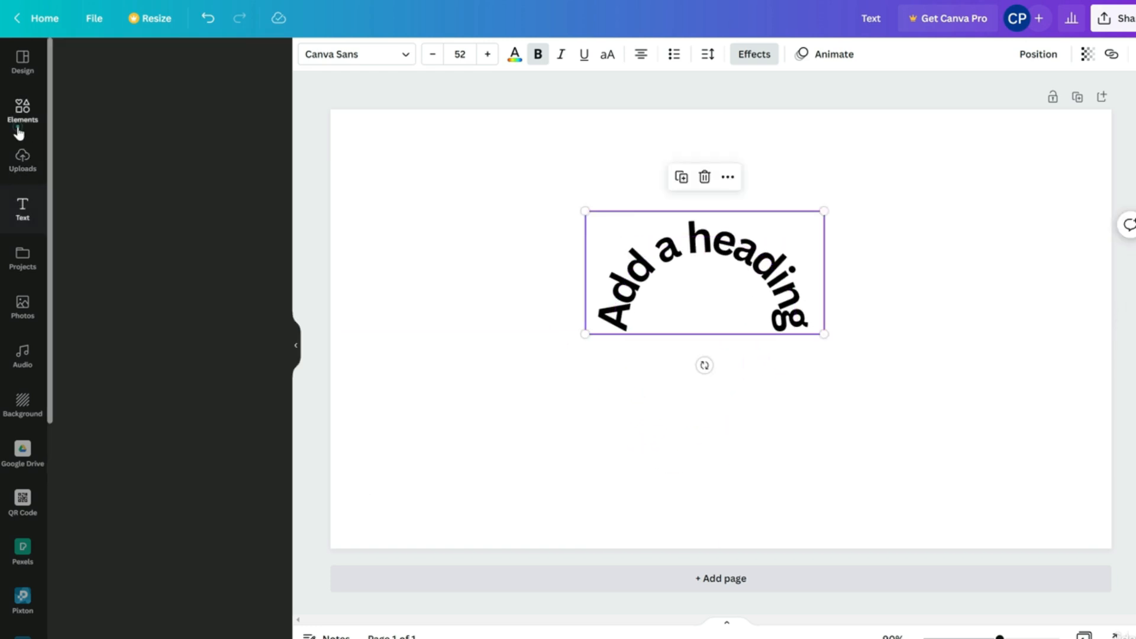
pyautogui.moveTo(256, 122); pyautogui.dragTo(675, 394)
pyautogui.moveTo(721, 262); pyautogui.dragTo(693, 284)
pyautogui.moveTo(696, 360); pyautogui.dragTo(687, 360)
pyautogui.moveTo(729, 279); pyautogui.dragTo(718, 306)
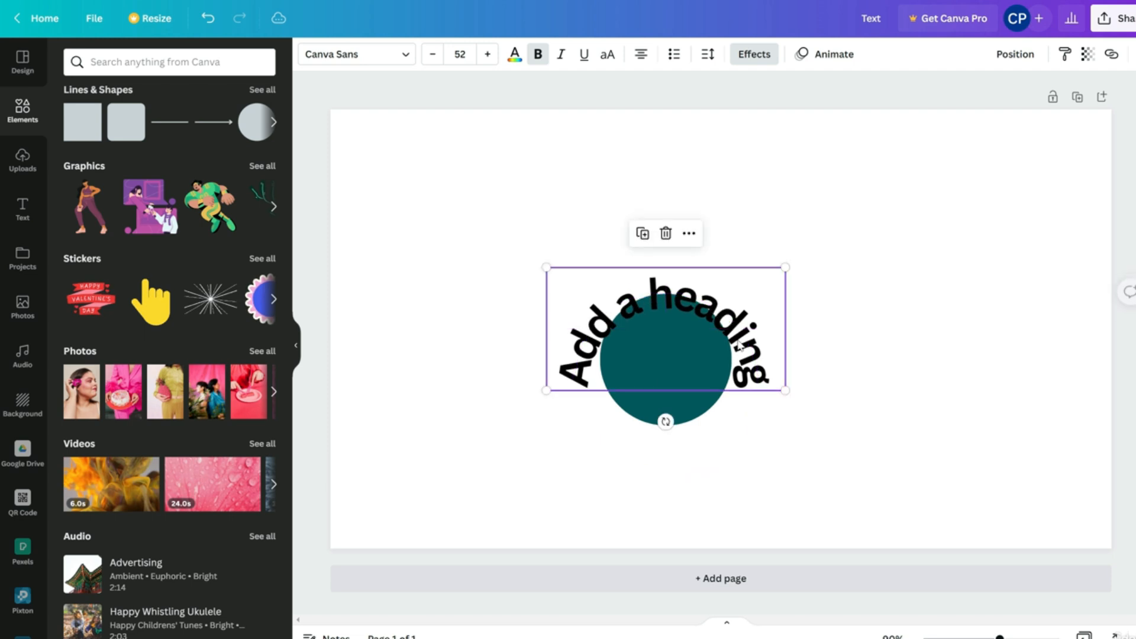
# Reduce the curved heading's font size in several steps, past 51 down to about 39
pyautogui.click(434, 54)
pyautogui.click(434, 55)
pyautogui.click(434, 55)
pyautogui.click(434, 54)
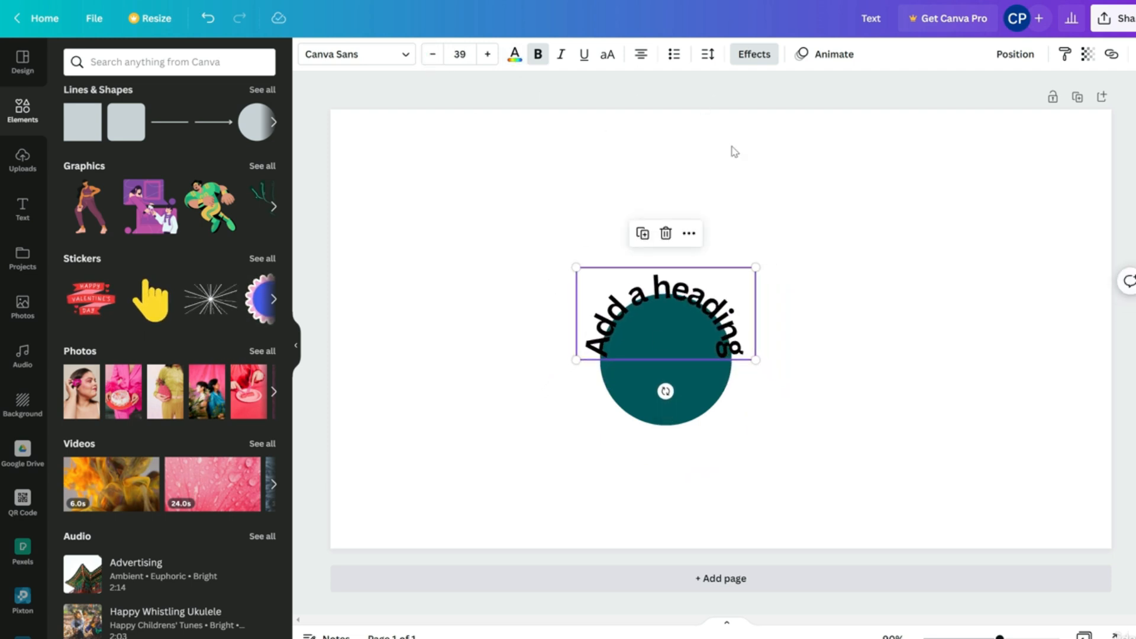
# Raise the curve to 96, shrink the text to size 33 and fit it over the circle's top
pyautogui.click(738, 56)
pyautogui.moveTo(264, 525)
pyautogui.mouseDown()
pyautogui.moveTo(249, 520)
pyautogui.moveTo(267, 519)
pyautogui.mouseUp()
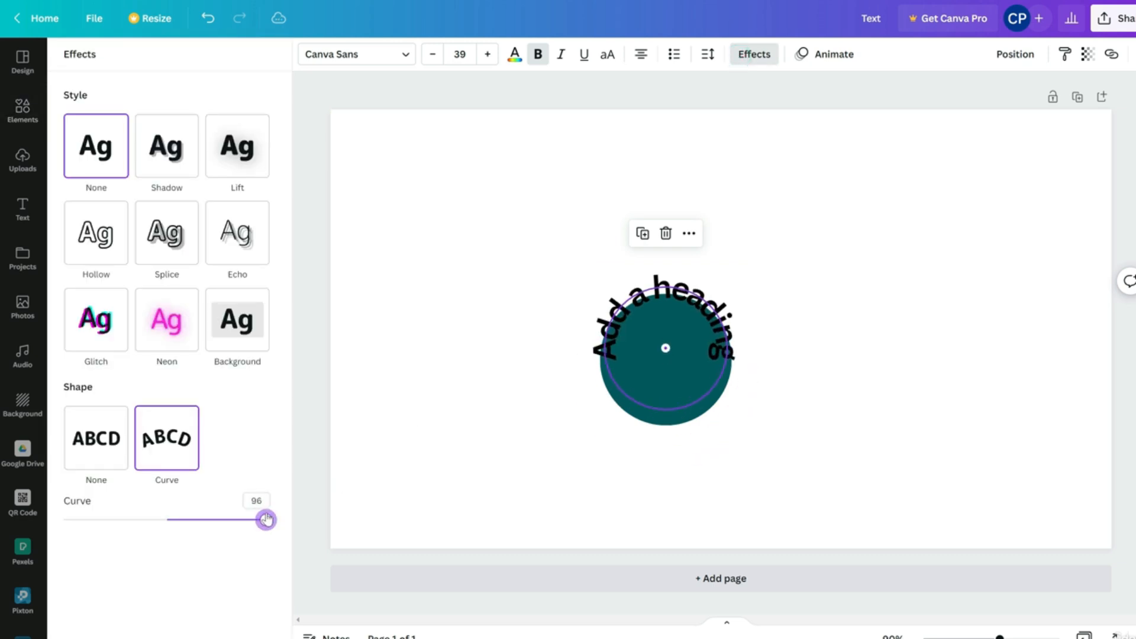
pyautogui.moveTo(651, 330); pyautogui.dragTo(681, 324)
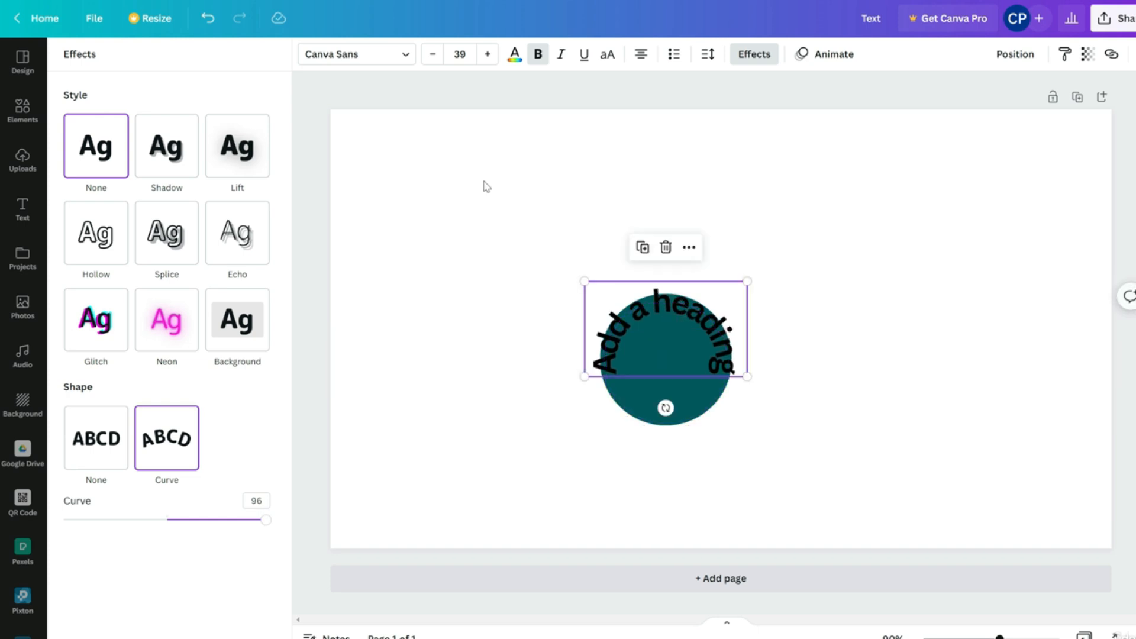
pyautogui.click(435, 56)
pyautogui.click(435, 56)
pyautogui.click(435, 56)
pyautogui.click(435, 56)
pyautogui.click(435, 56)
pyautogui.click(435, 56)
pyautogui.moveTo(677, 320); pyautogui.dragTo(674, 323)
pyautogui.click(809, 295)
pyautogui.click(809, 294)
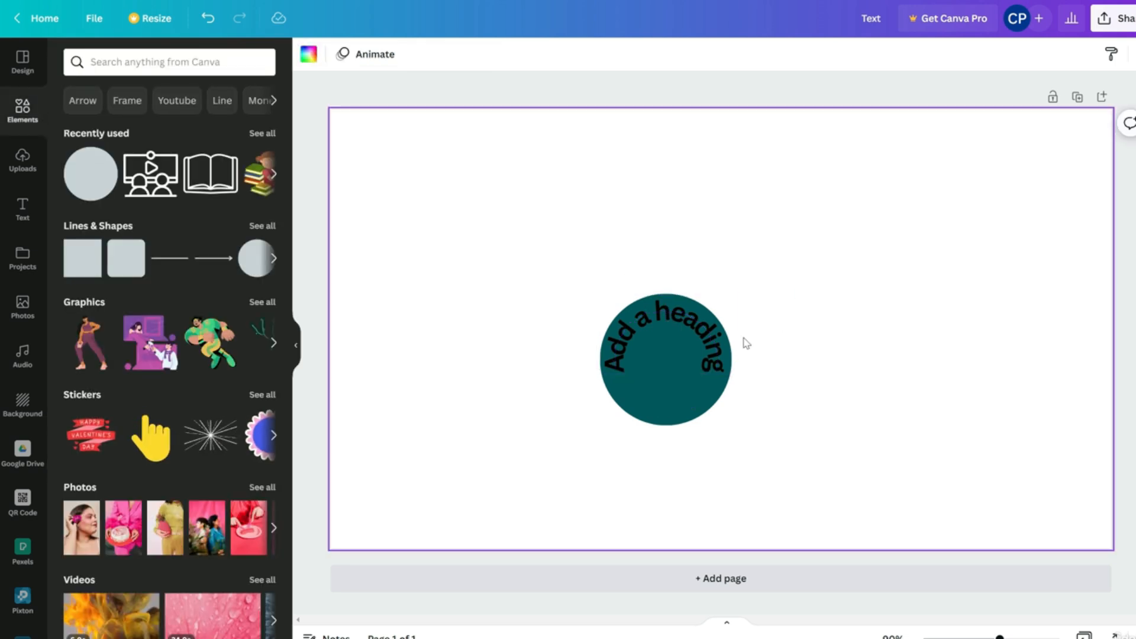
# Group the teal circle with the curved heading and enlarge the group at the page centre
pyautogui.moveTo(798, 261); pyautogui.dragTo(596, 435)
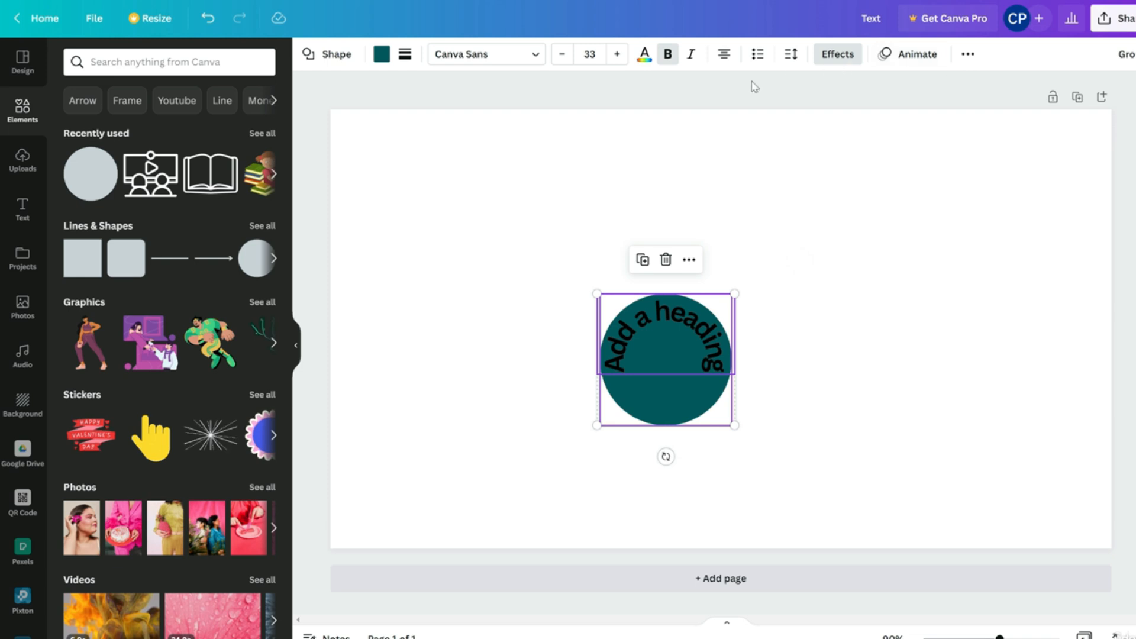
pyautogui.hotkey('ctrl', 'g')
pyautogui.moveTo(686, 411); pyautogui.dragTo(720, 325)
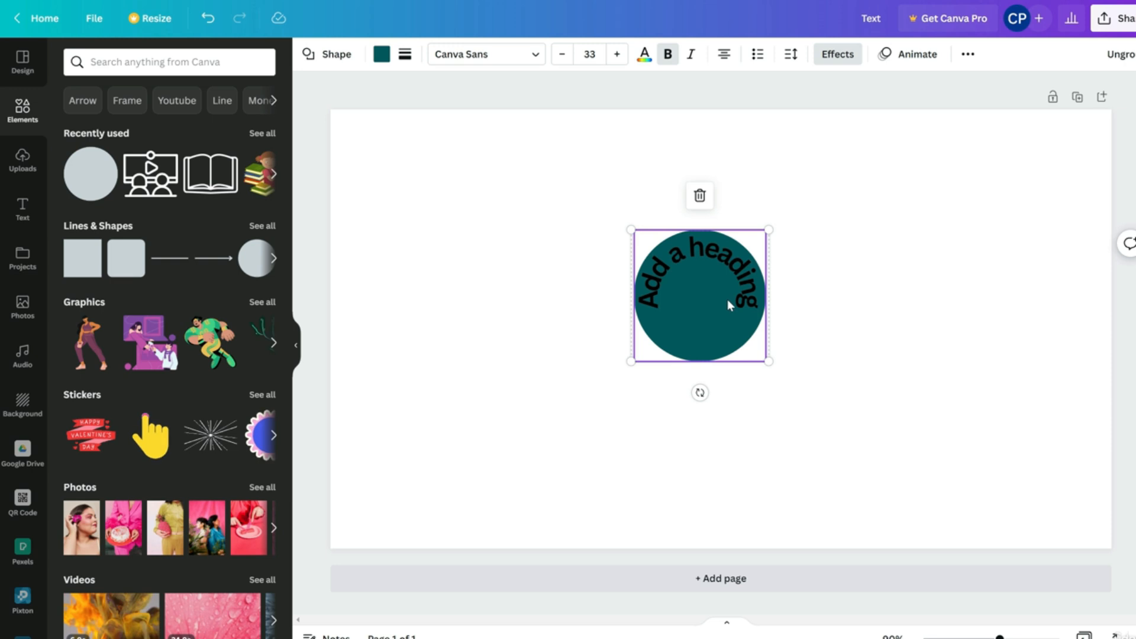
pyautogui.click(850, 54)
pyautogui.moveTo(769, 361); pyautogui.dragTo(874, 462)
pyautogui.moveTo(769, 392); pyautogui.dragTo(716, 385)
# Browse the animation tabs, ungroup the pair and delete the teal circle
pyautogui.click(918, 54)
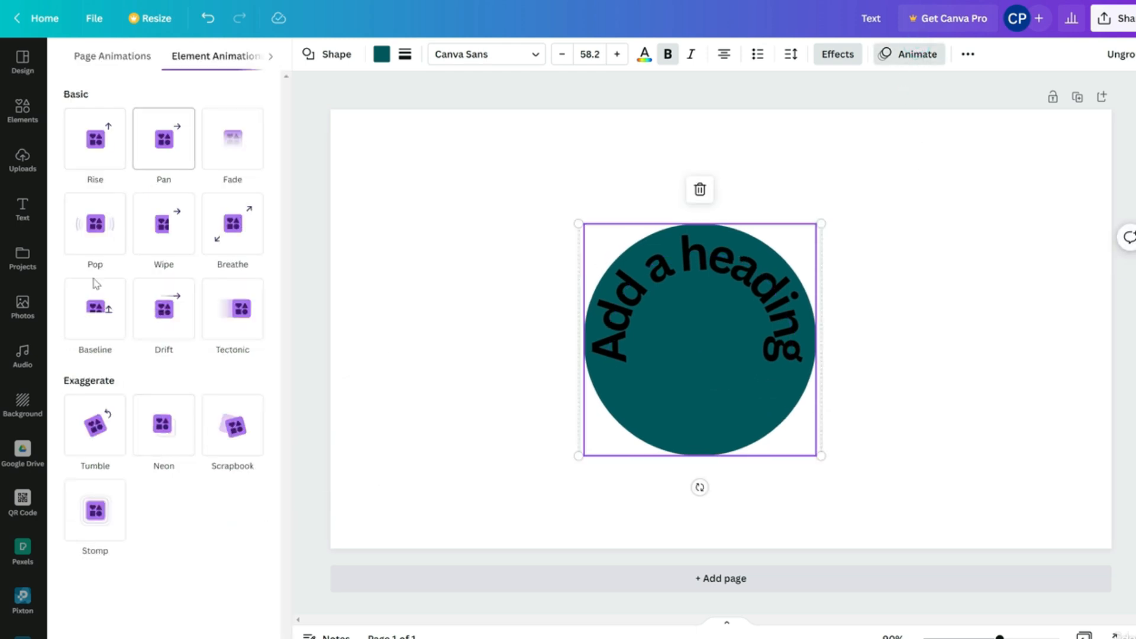
pyautogui.click(136, 69)
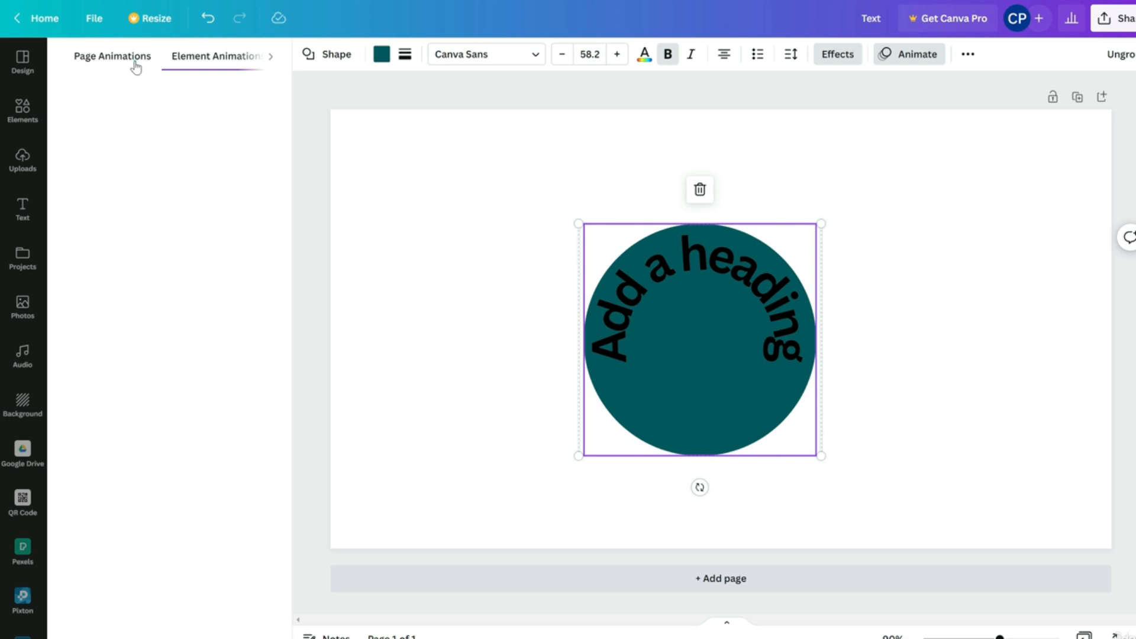
pyautogui.click(207, 62)
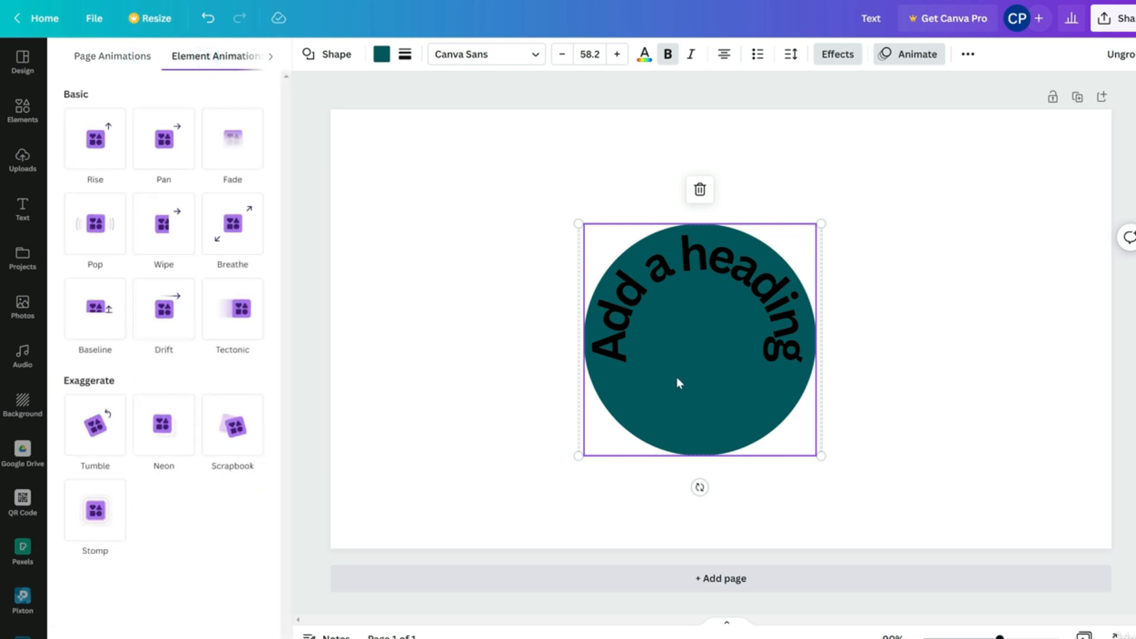
pyautogui.click(1118, 54)
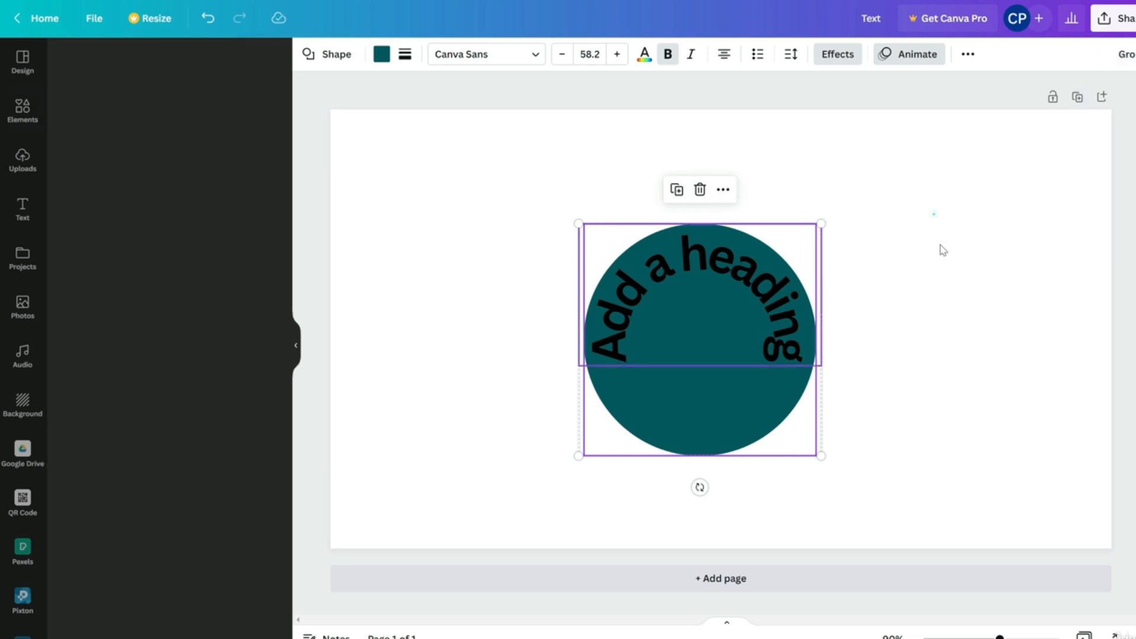
pyautogui.click(830, 406)
pyautogui.click(744, 406)
pyautogui.press('Delete')
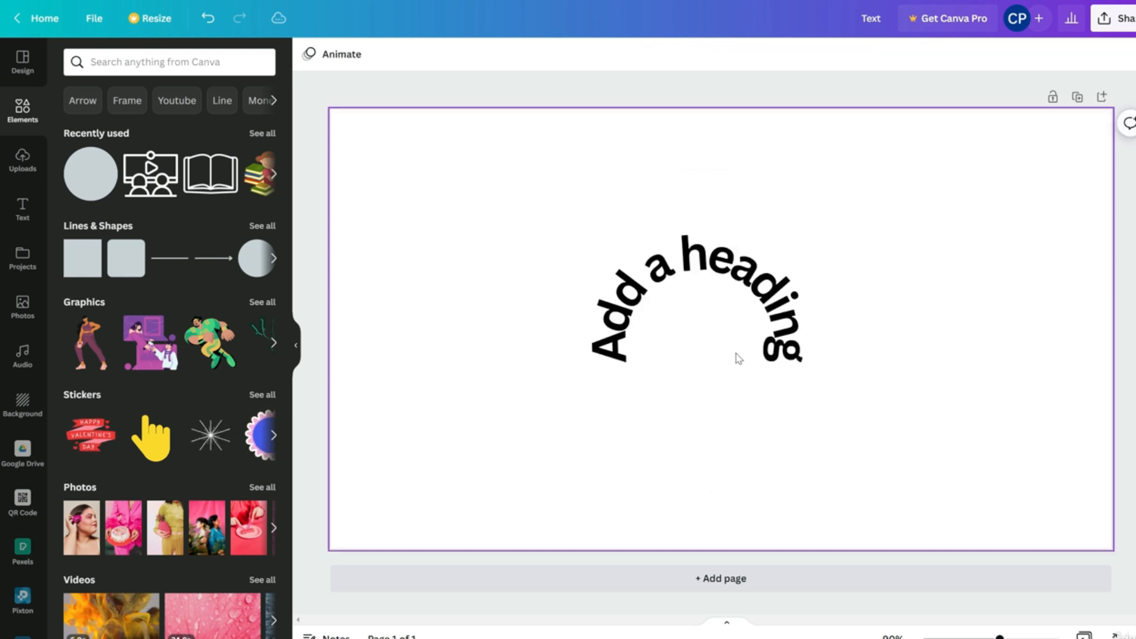
# Apply the Shift text animation to the curved heading, set to play on Both enter and exit
pyautogui.click(713, 284)
pyautogui.click(825, 54)
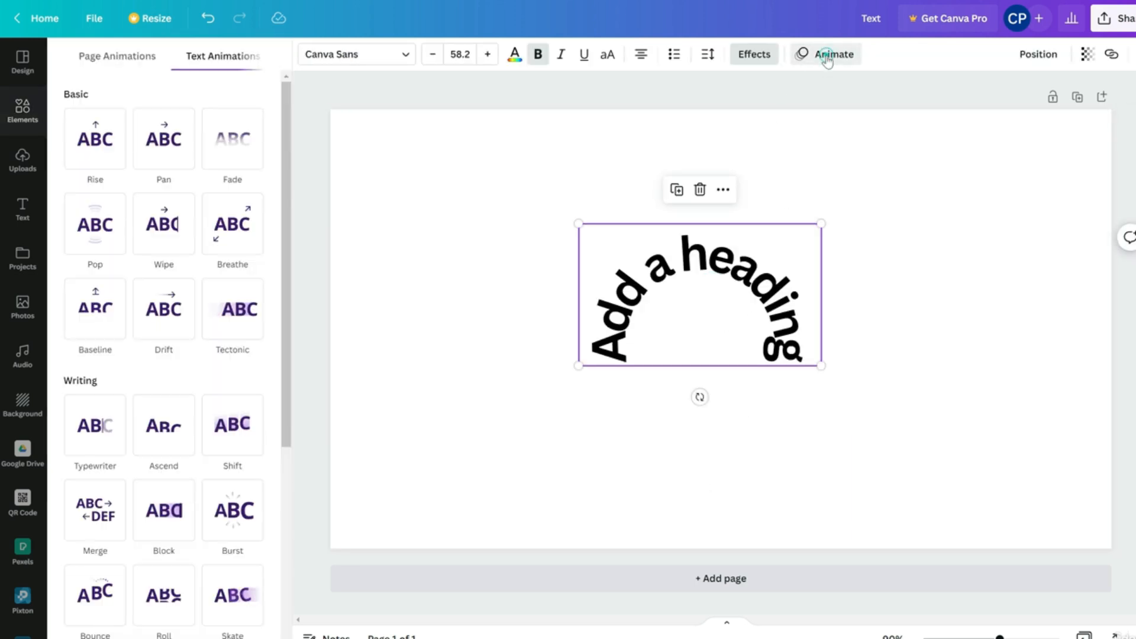
pyautogui.click(229, 59)
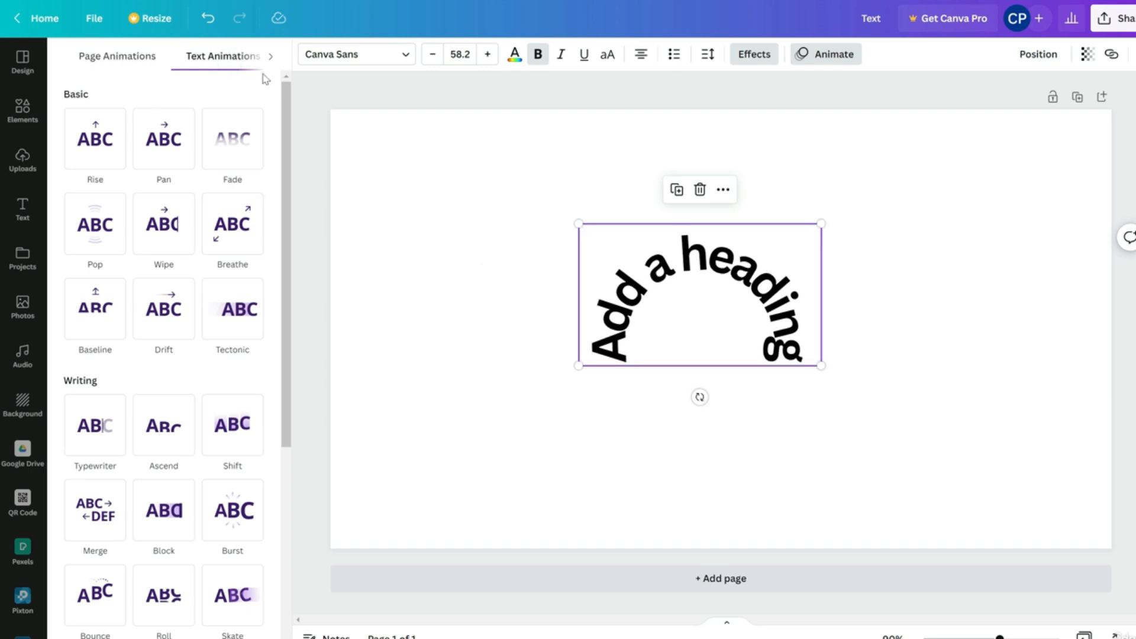
pyautogui.moveTo(737, 301); pyautogui.dragTo(741, 310)
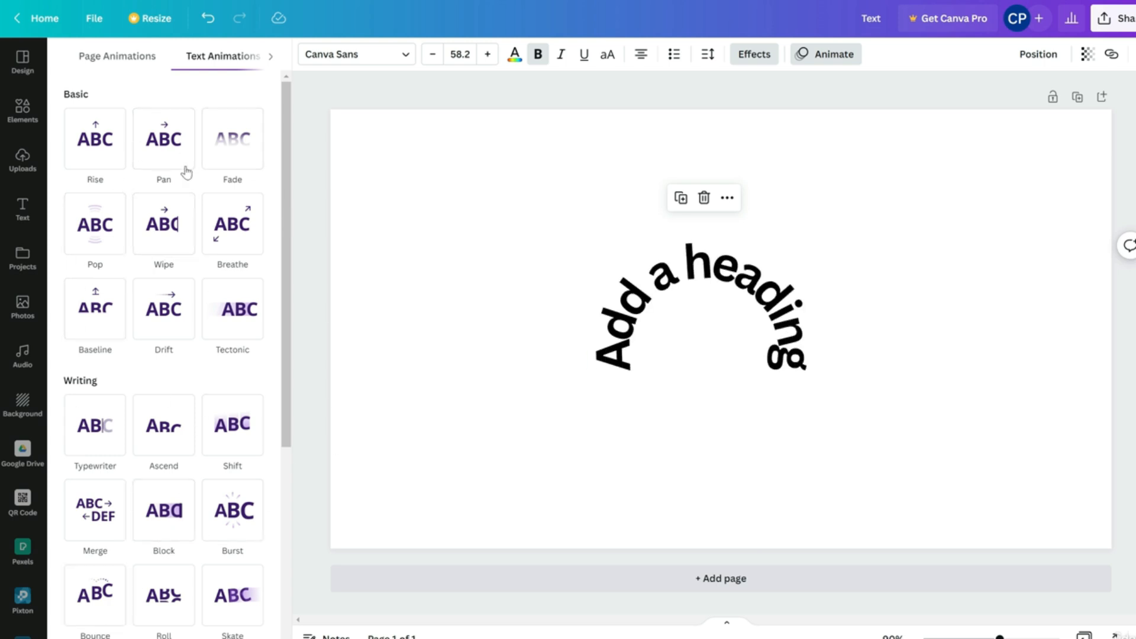
pyautogui.scroll(-5, 173, 386)
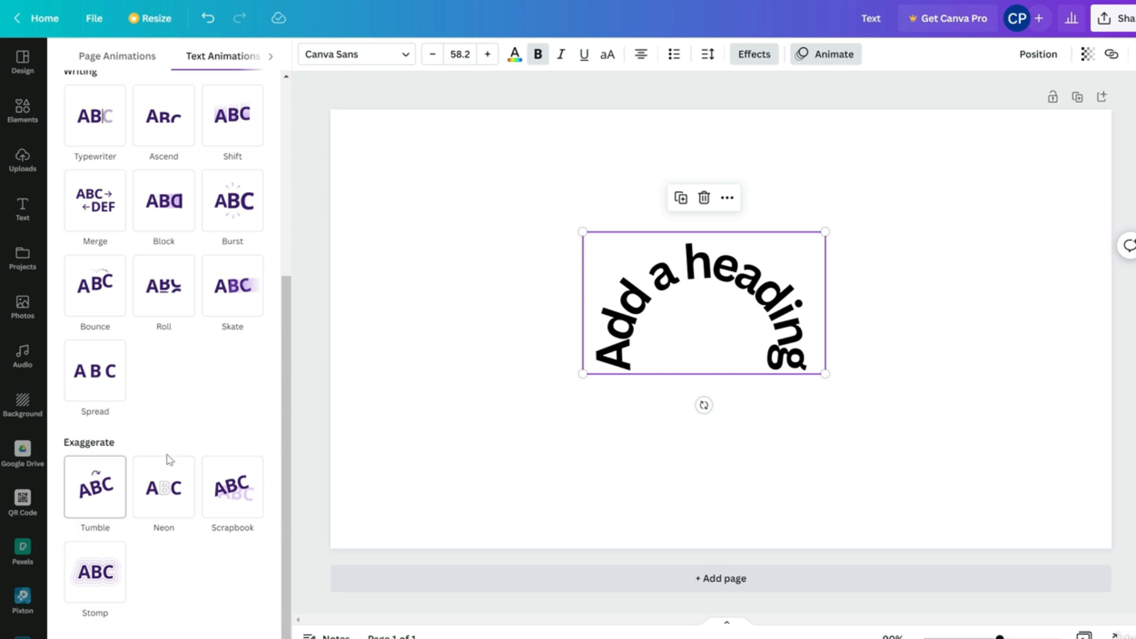
pyautogui.scroll(5, 215, 394)
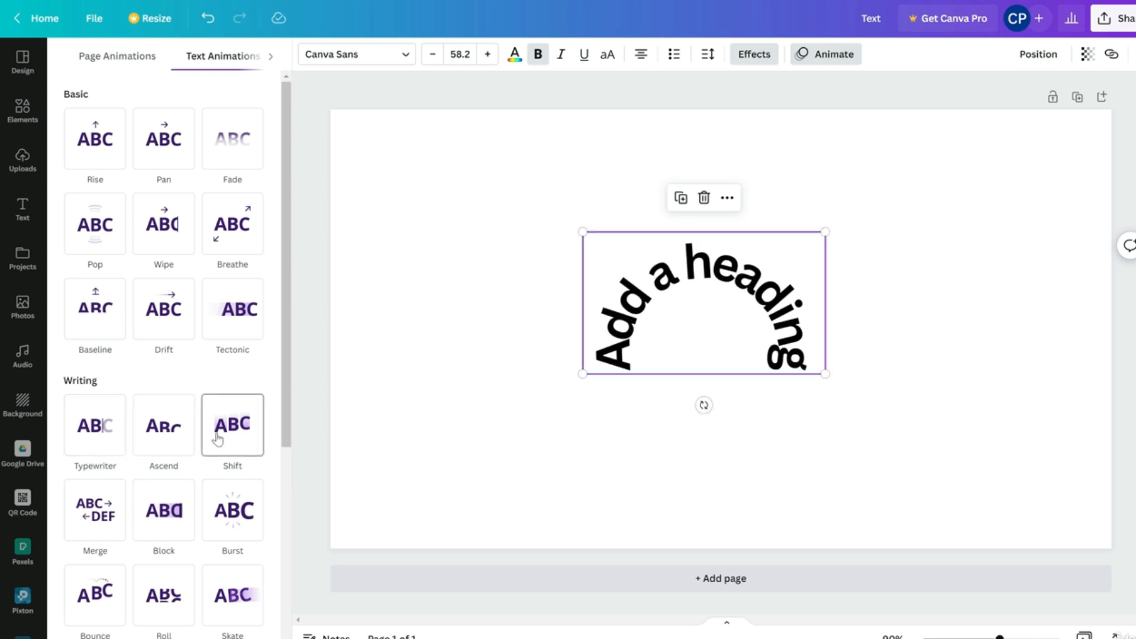
pyautogui.scroll(-2, 217, 439)
pyautogui.click(234, 308)
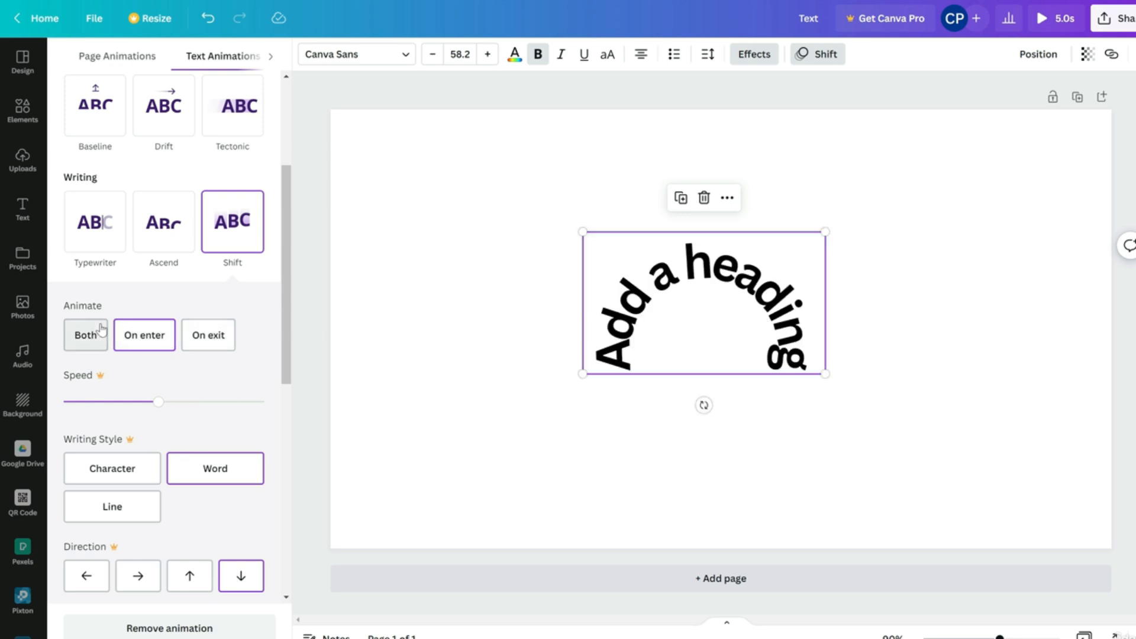
pyautogui.click(89, 346)
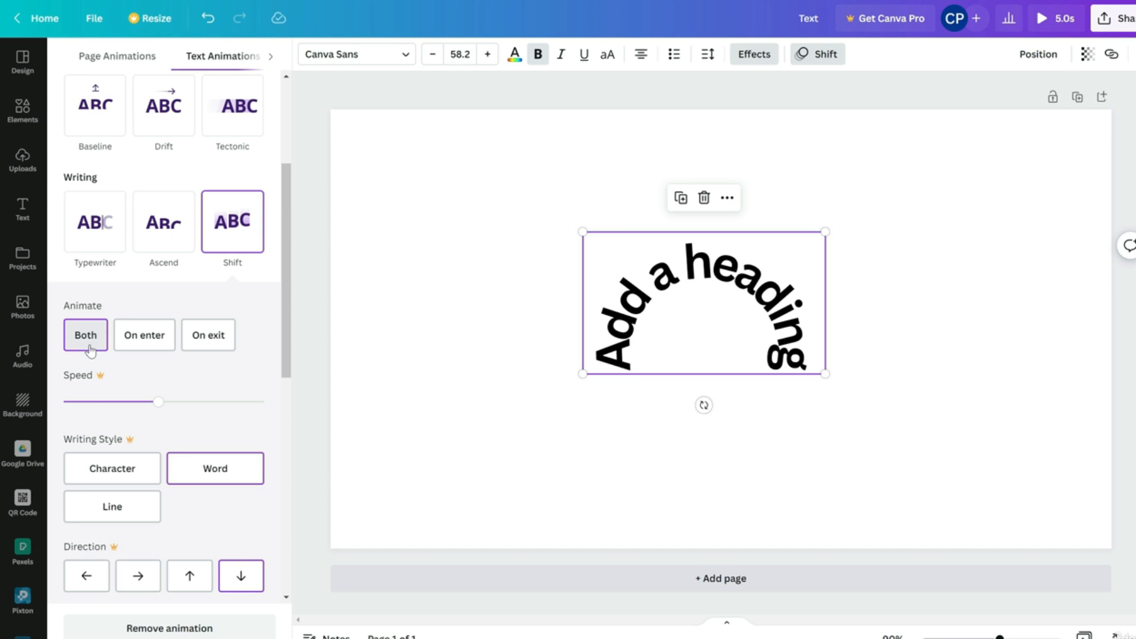
pyautogui.moveTo(757, 289); pyautogui.dragTo(761, 280)
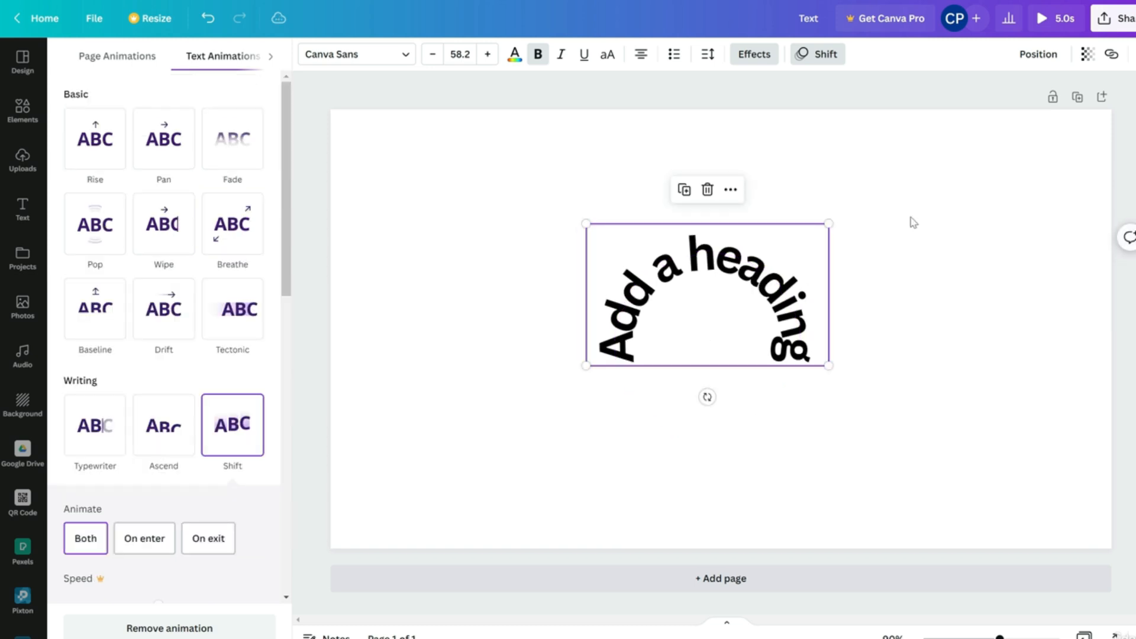
pyautogui.click(732, 138)
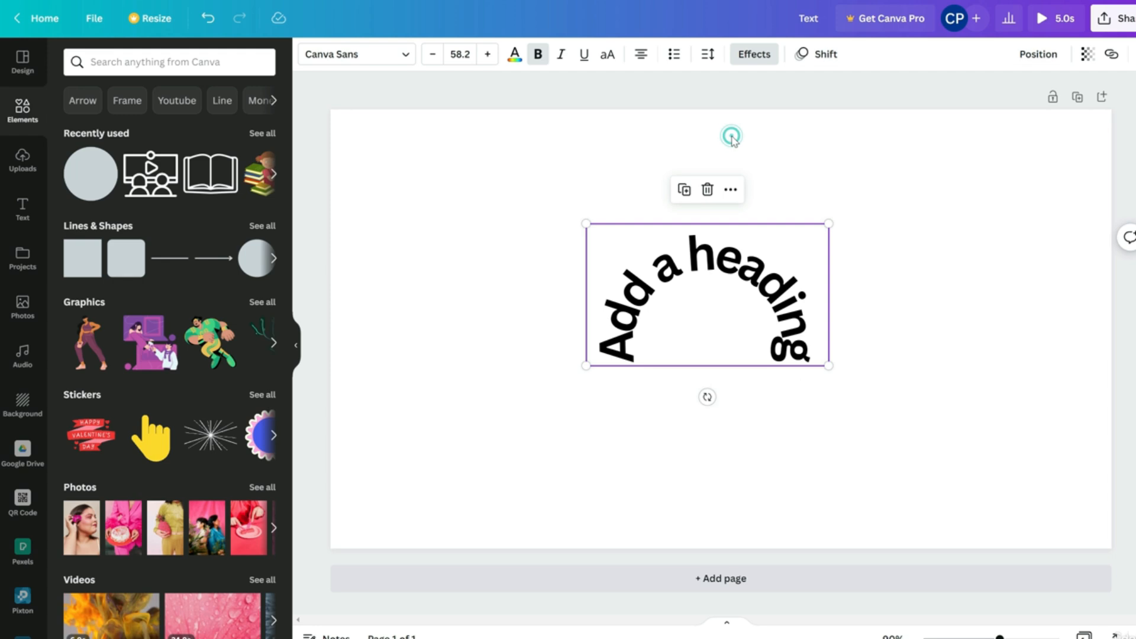
# Try Top, Middle, Bottom, Centre and Top page alignments, then drag the heading toward the centre
pyautogui.click(1038, 54)
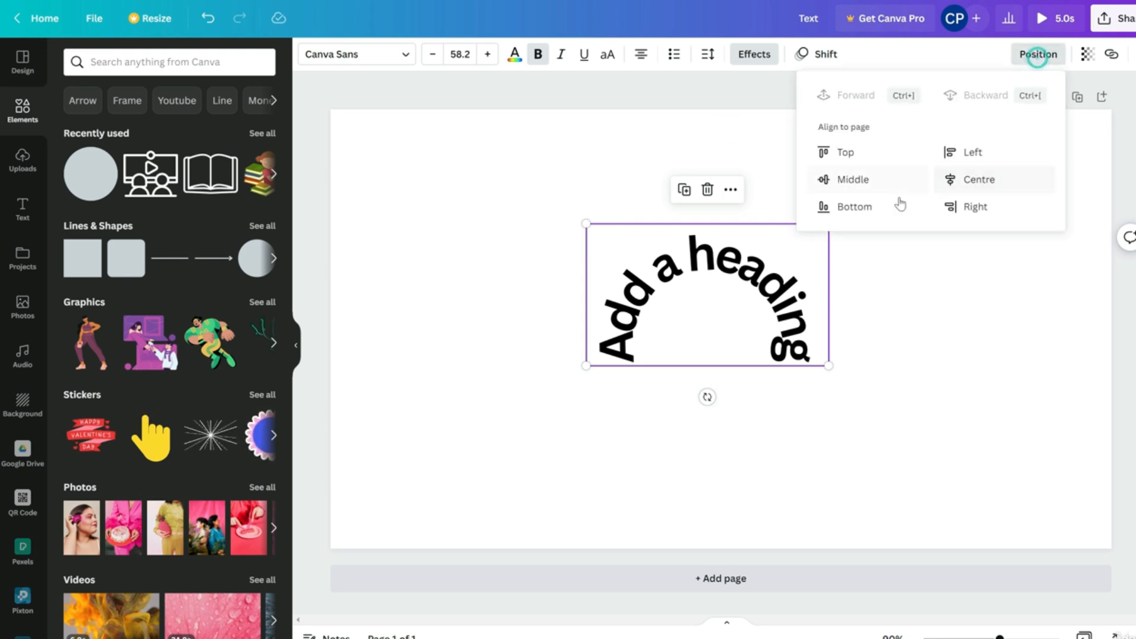
pyautogui.click(850, 155)
pyautogui.click(865, 179)
pyautogui.click(862, 203)
pyautogui.click(994, 180)
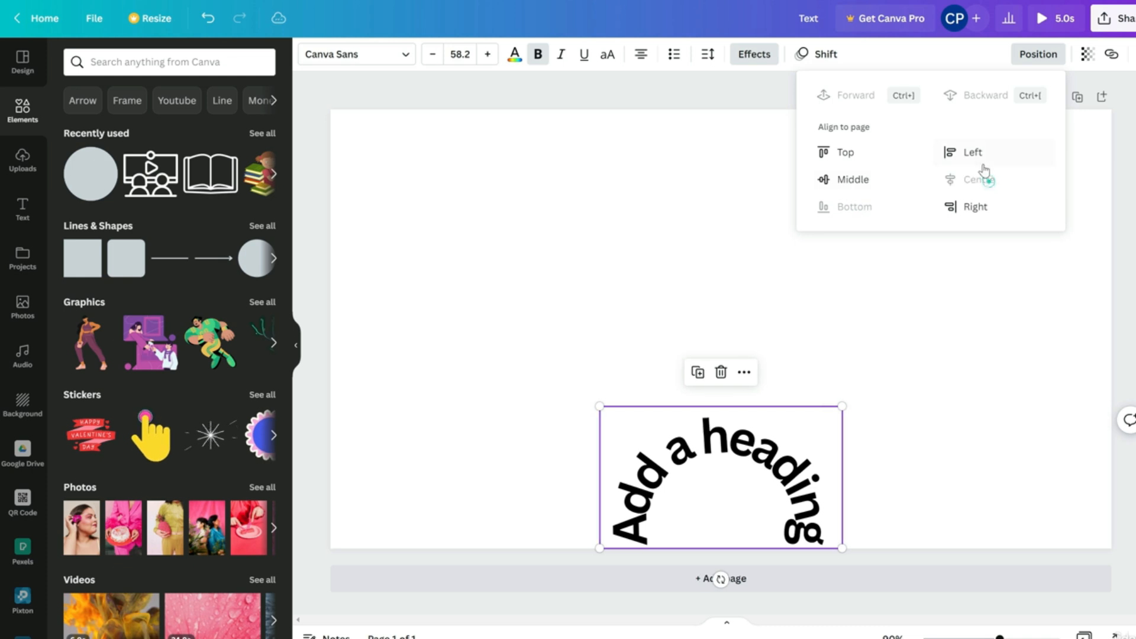
pyautogui.click(873, 155)
pyautogui.doubleClick(734, 205)
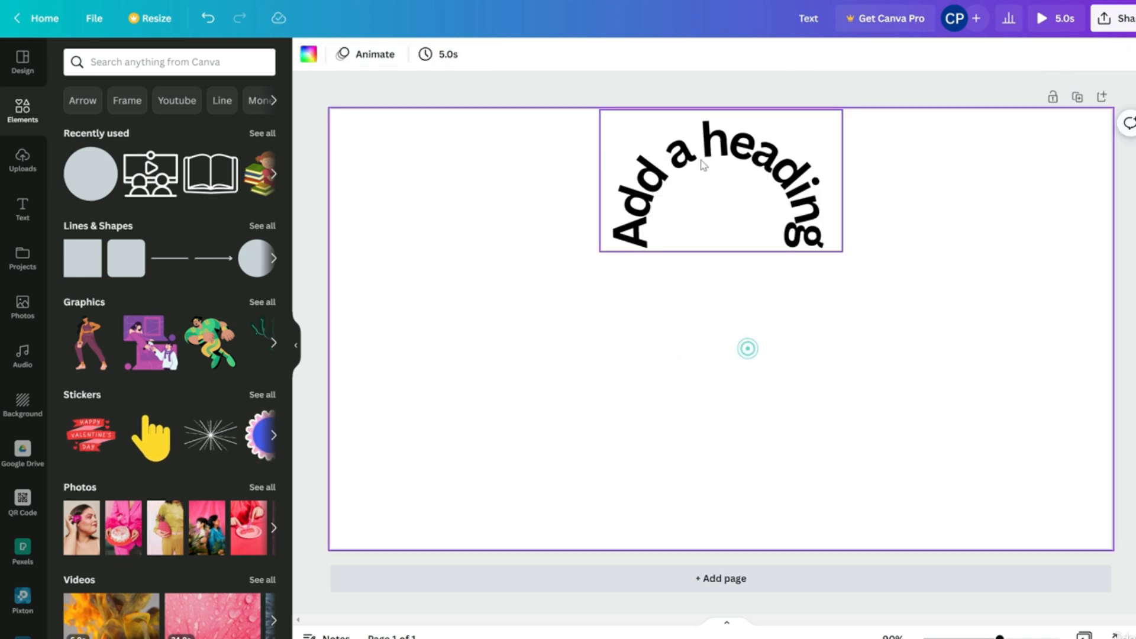
pyautogui.moveTo(725, 151); pyautogui.dragTo(700, 263)
# Check the heading's transparency, leaving it at full 100 opacity, then reselect it
pyautogui.click(1088, 55)
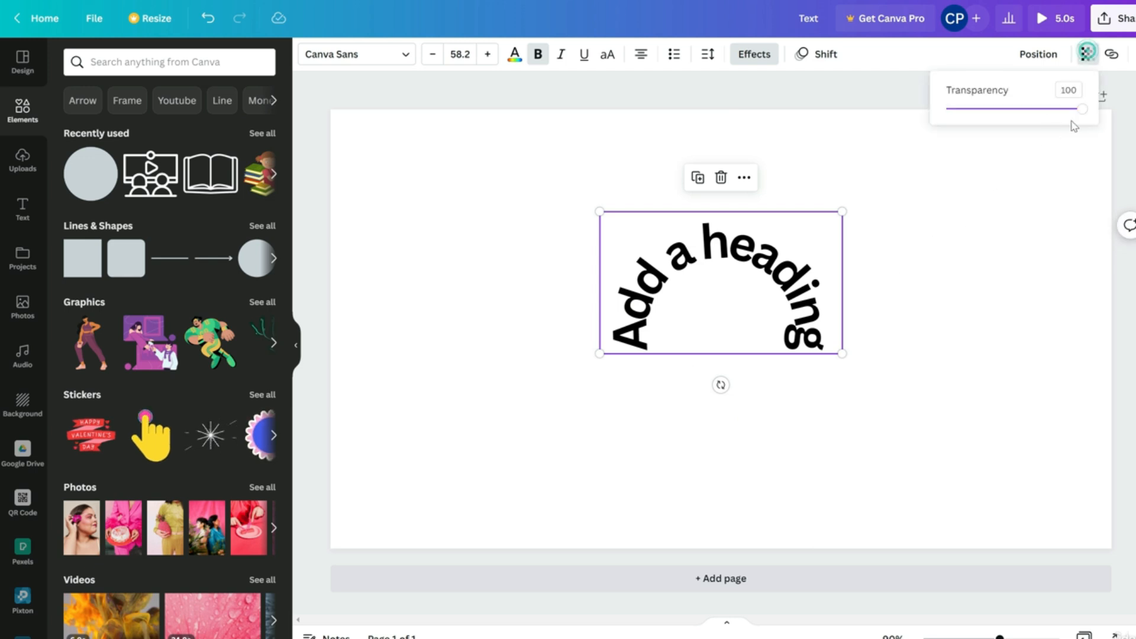
pyautogui.moveTo(1078, 109)
pyautogui.mouseDown()
pyautogui.moveTo(1058, 110)
pyautogui.moveTo(1050, 142)
pyautogui.moveTo(1041, 121)
pyautogui.moveTo(1079, 121)
pyautogui.mouseUp()
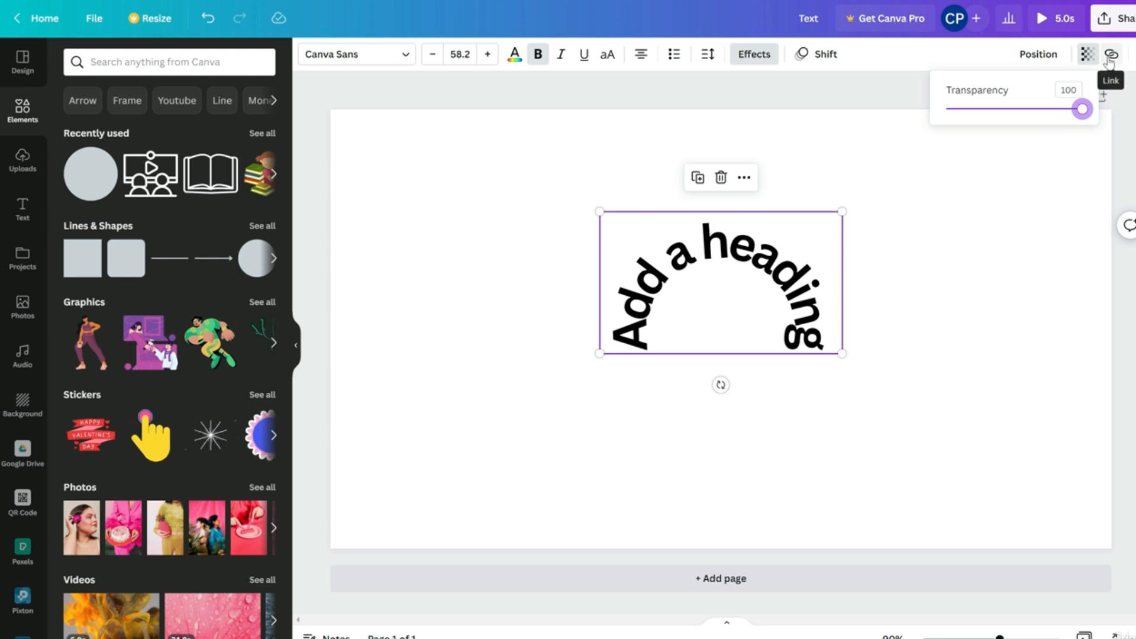
pyautogui.click(1088, 54)
pyautogui.click(907, 280)
pyautogui.moveTo(771, 276); pyautogui.dragTo(714, 353)
pyautogui.click(759, 277)
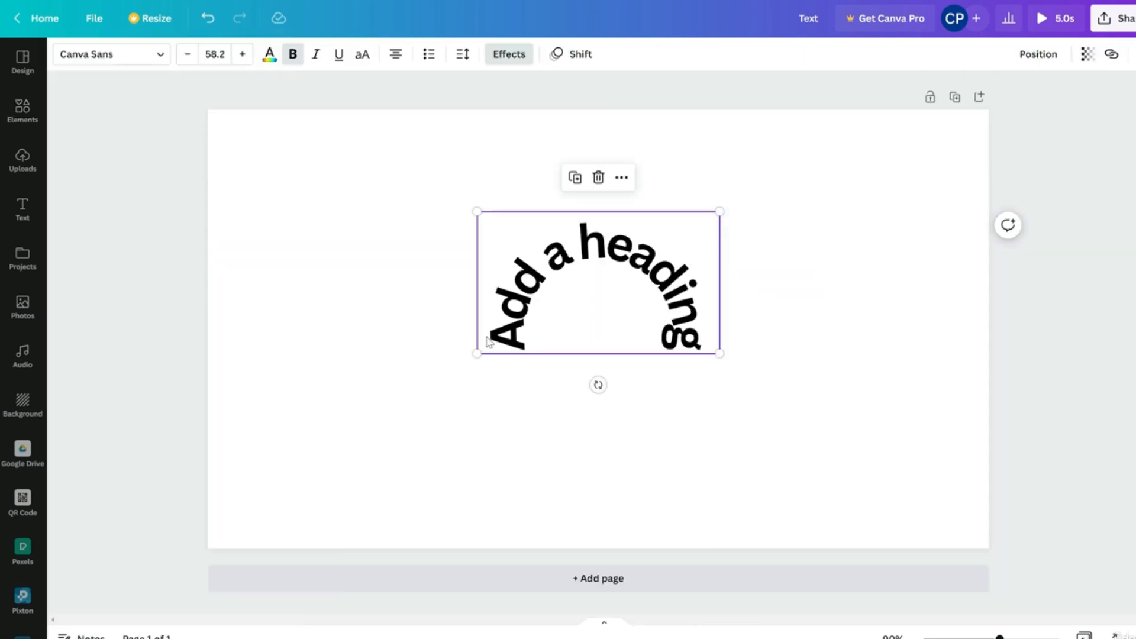